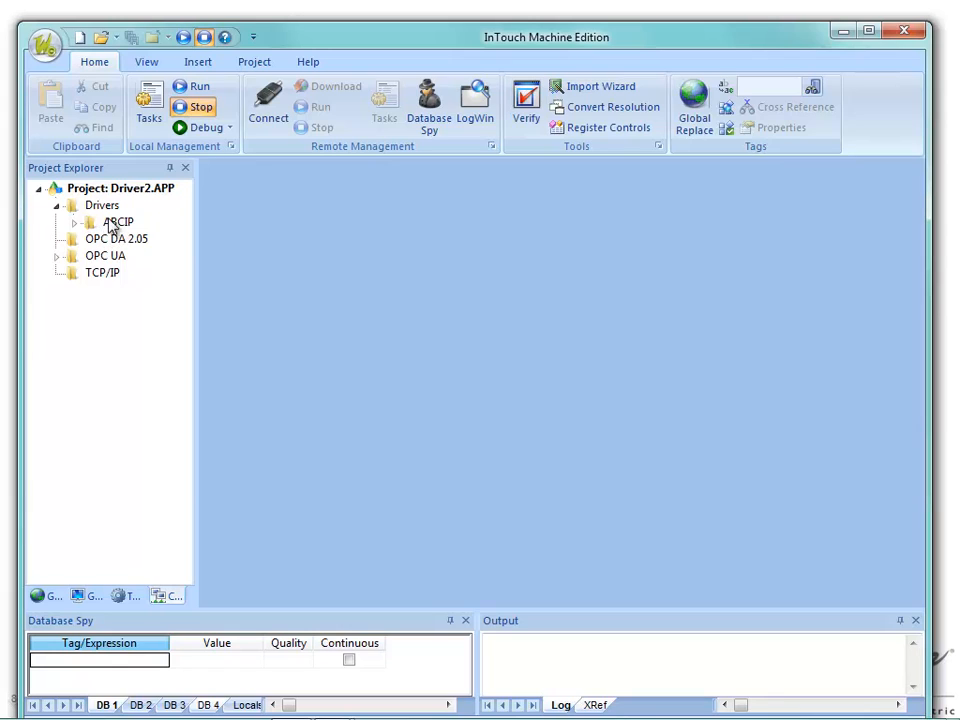
# Add the MOTCP driver (MODBUS Protocol RTU via TCP/IP) to the project's communication drivers.
pyautogui.rightClick(102, 207)
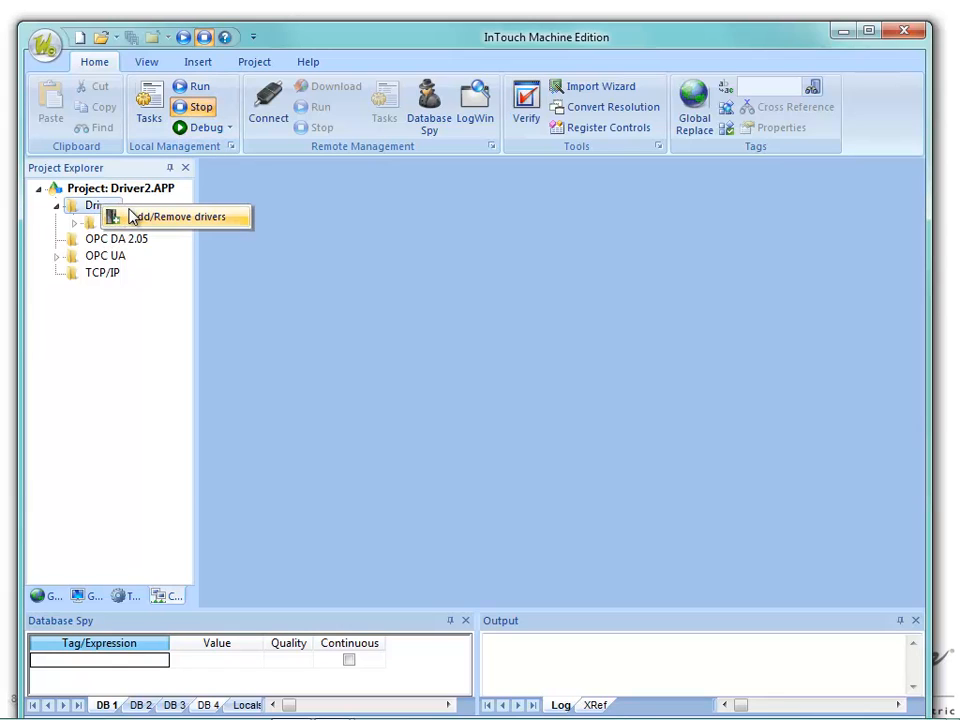
pyautogui.click(137, 218)
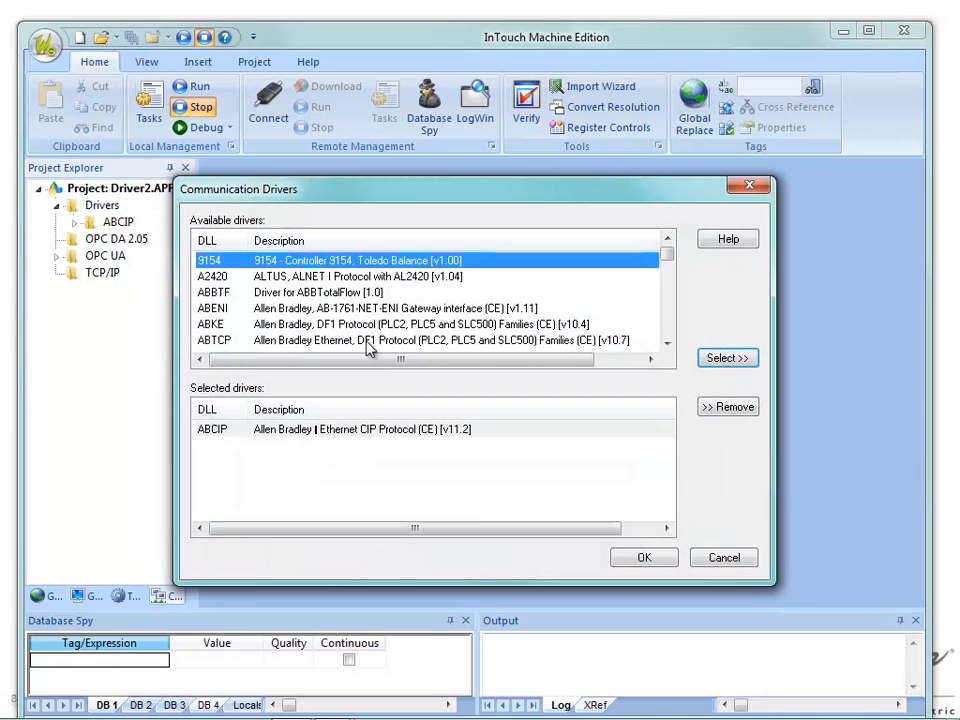
pyautogui.click(368, 325)
pyautogui.scroll(-2, 385, 328)
pyautogui.click(384, 326)
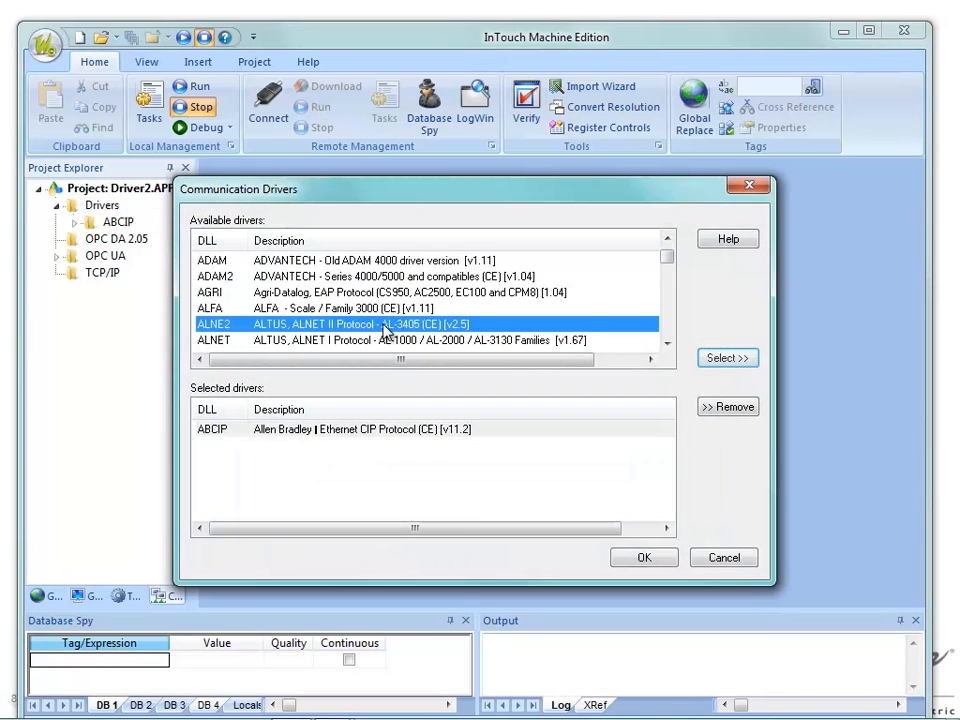
pyautogui.press('m')
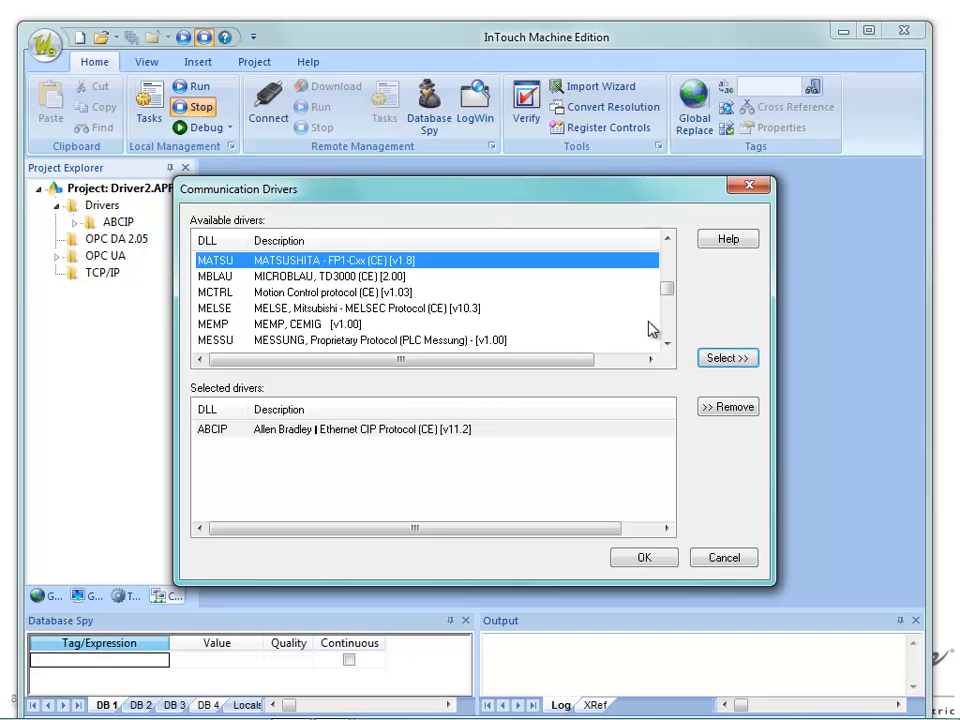
pyautogui.click(667, 345)
pyautogui.click(667, 345)
pyautogui.click(667, 345)
pyautogui.click(667, 345)
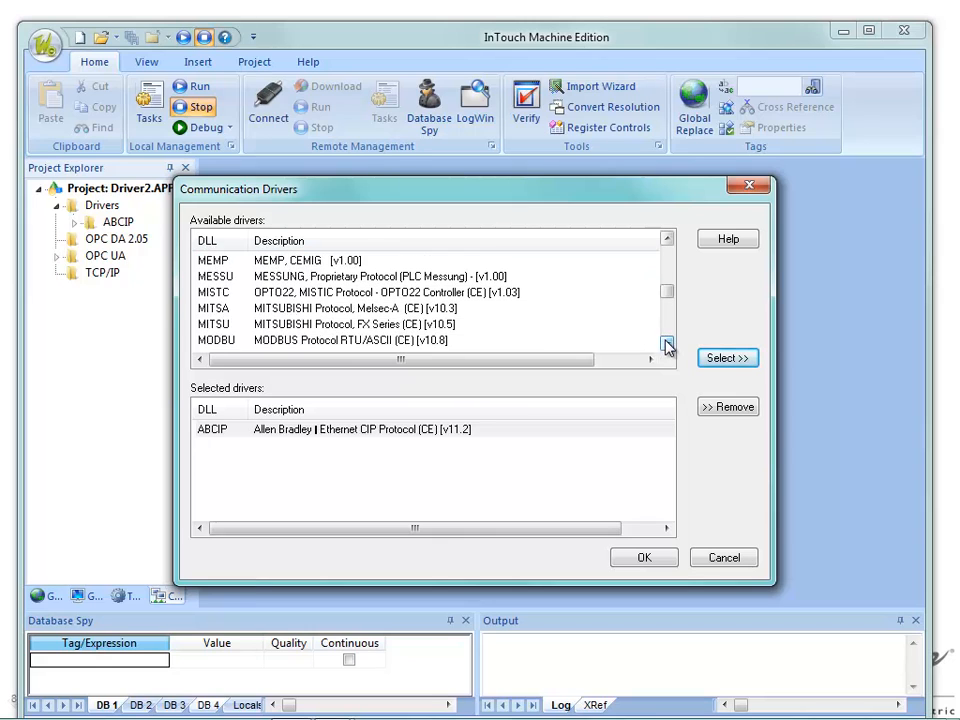
pyautogui.click(667, 345)
pyautogui.click(667, 345)
pyautogui.click(667, 345)
pyautogui.click(667, 345)
pyautogui.click(320, 324)
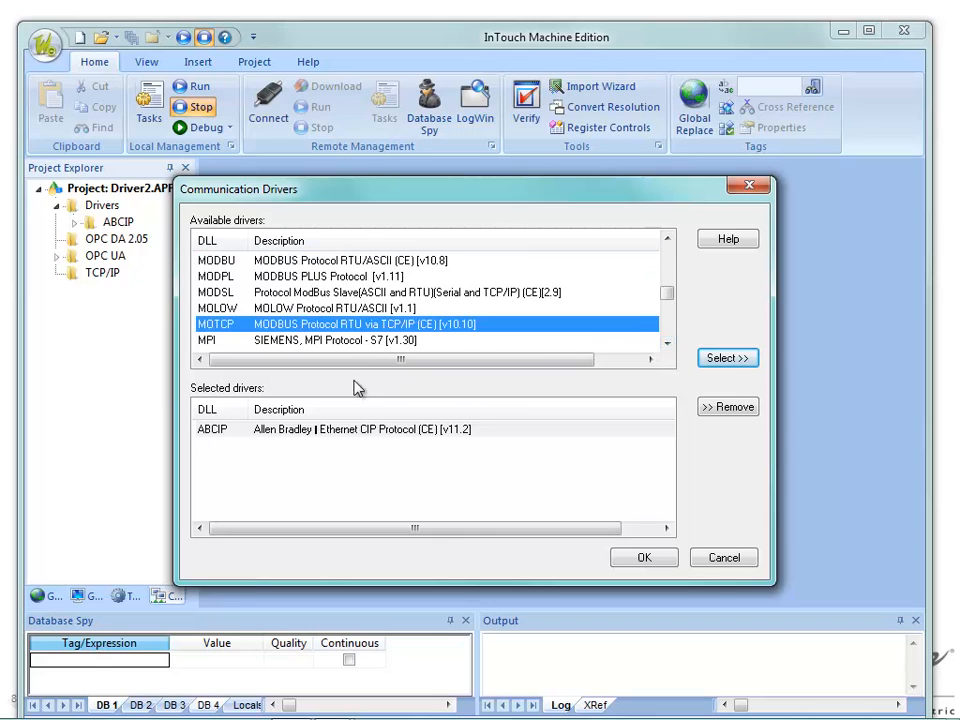
pyautogui.click(709, 359)
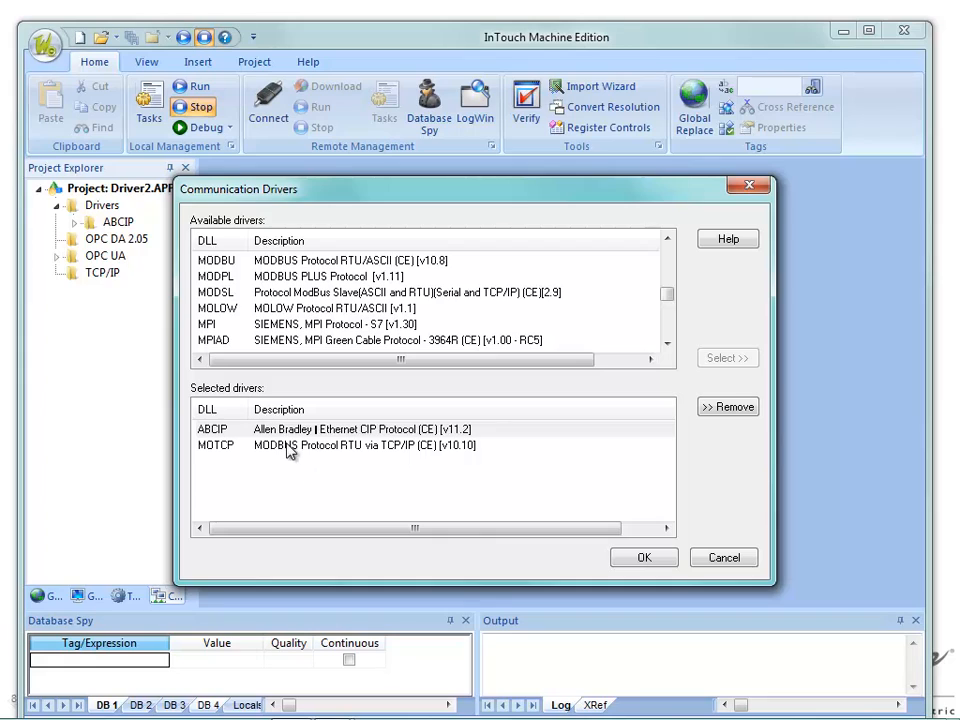
pyautogui.click(250, 446)
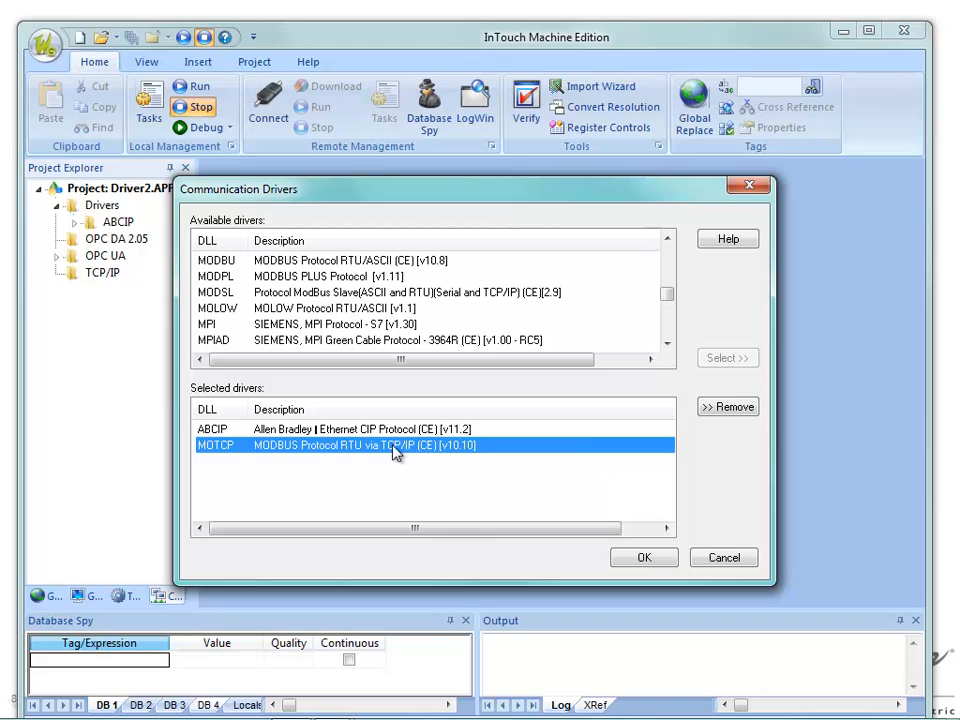
pyautogui.click(658, 559)
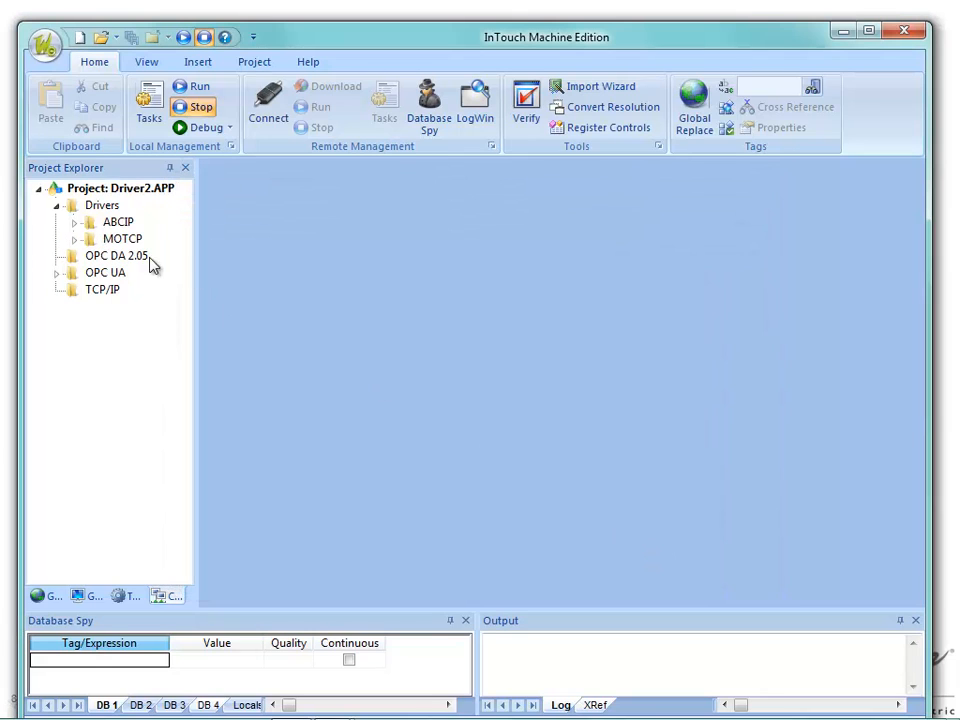
# Open the main driver sheet of the MOTCP driver.
pyautogui.click(74, 240)
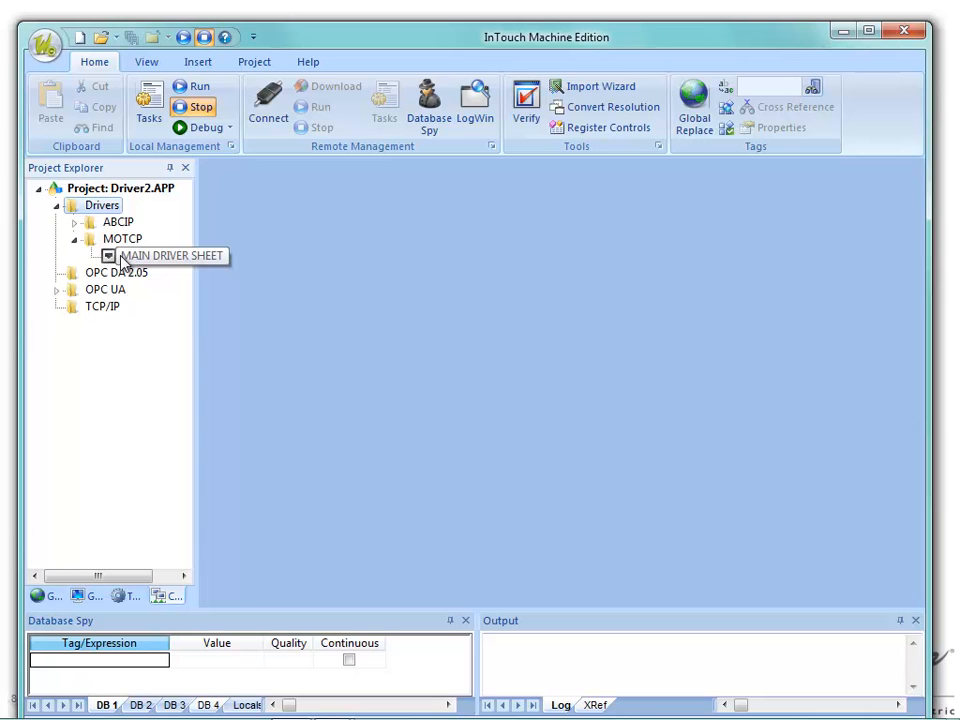
pyautogui.rightClick(121, 258)
pyautogui.click(137, 270)
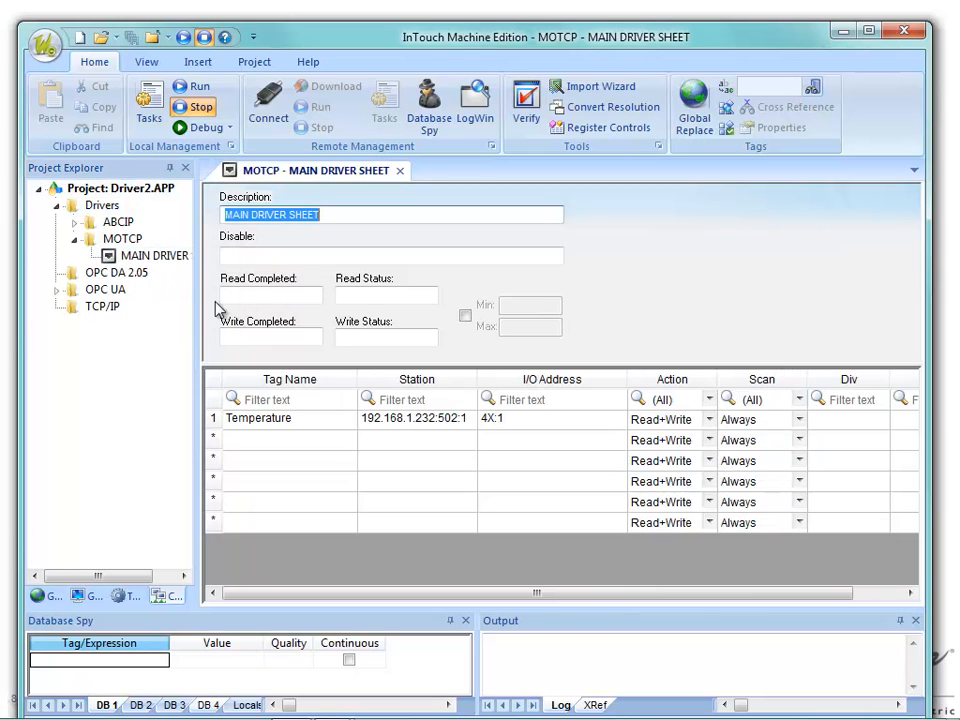
# Delete the Temperature tag line from the MOTCP main driver sheet.
pyautogui.click(322, 424)
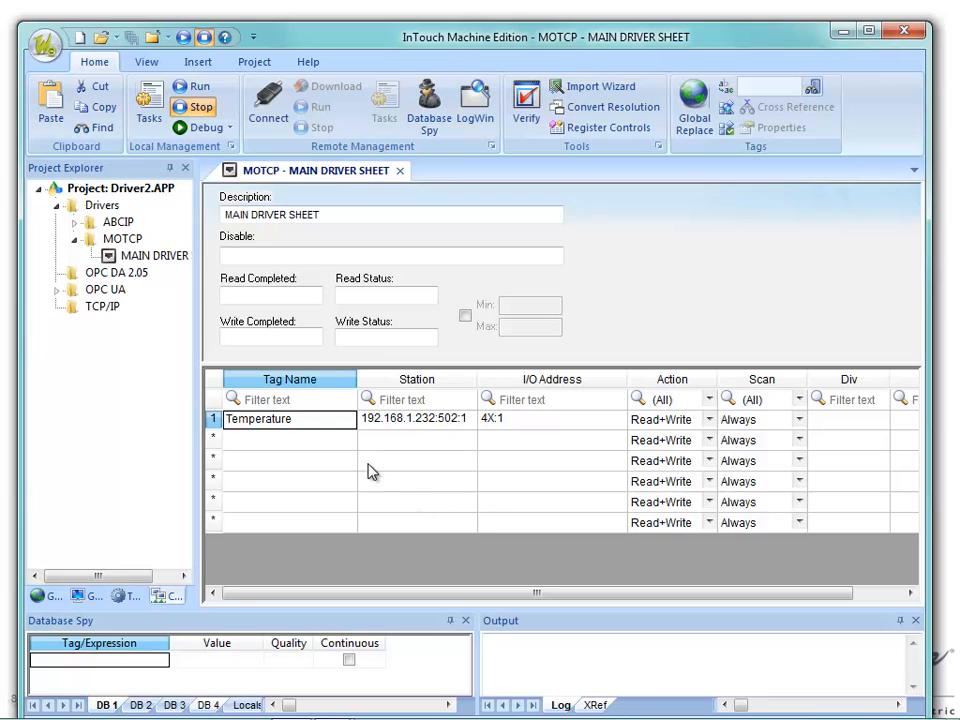
pyautogui.rightClick(214, 421)
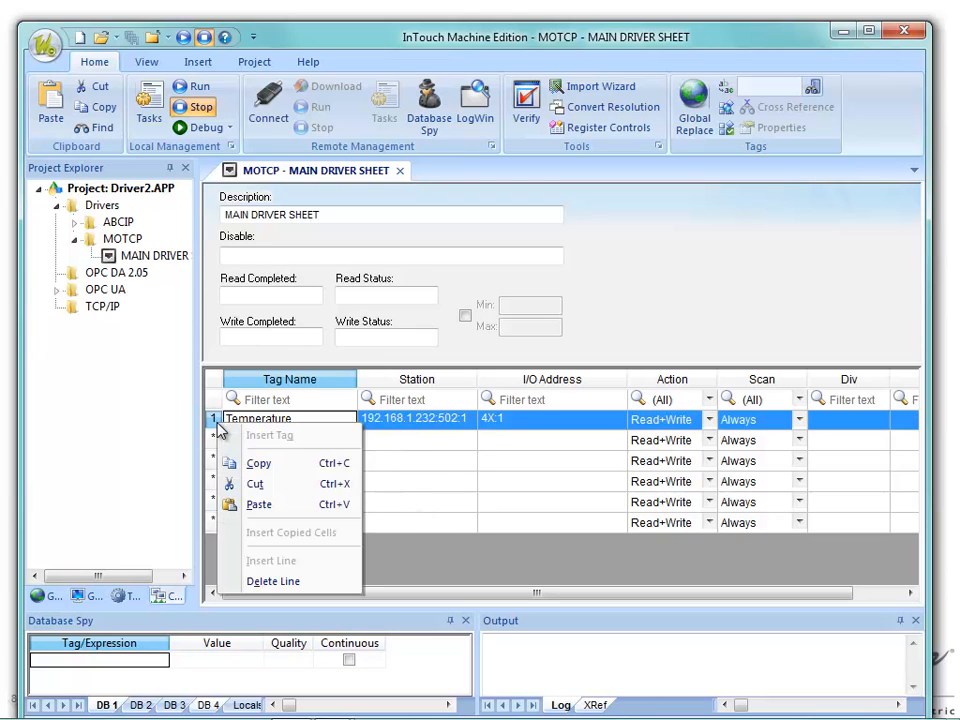
pyautogui.click(268, 583)
pyautogui.click(480, 431)
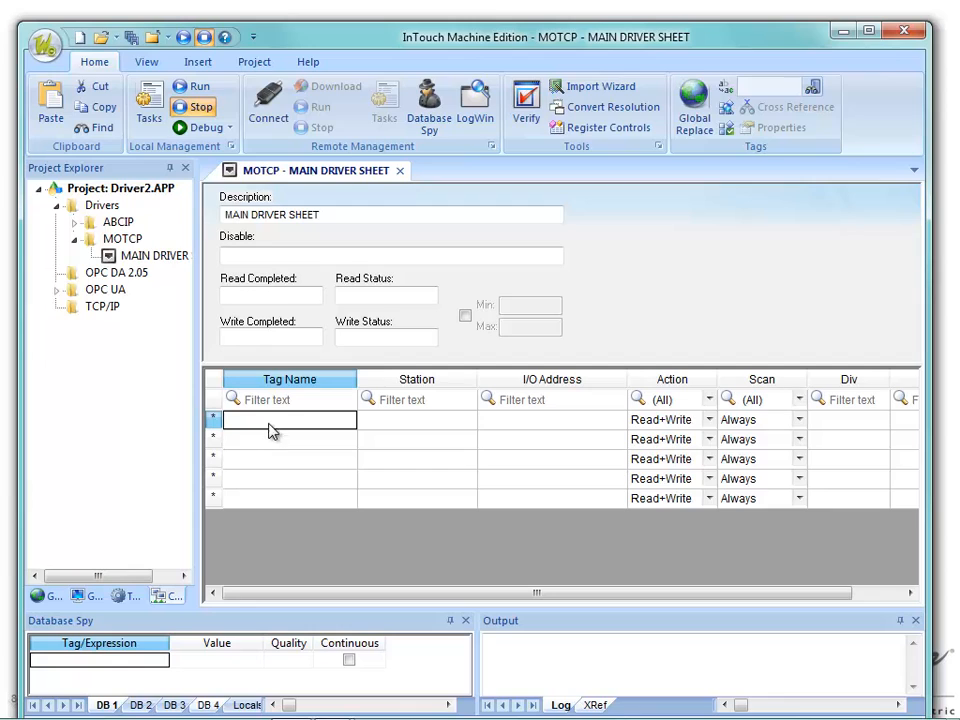
pyautogui.moveTo(513, 426); pyautogui.dragTo(517, 481)
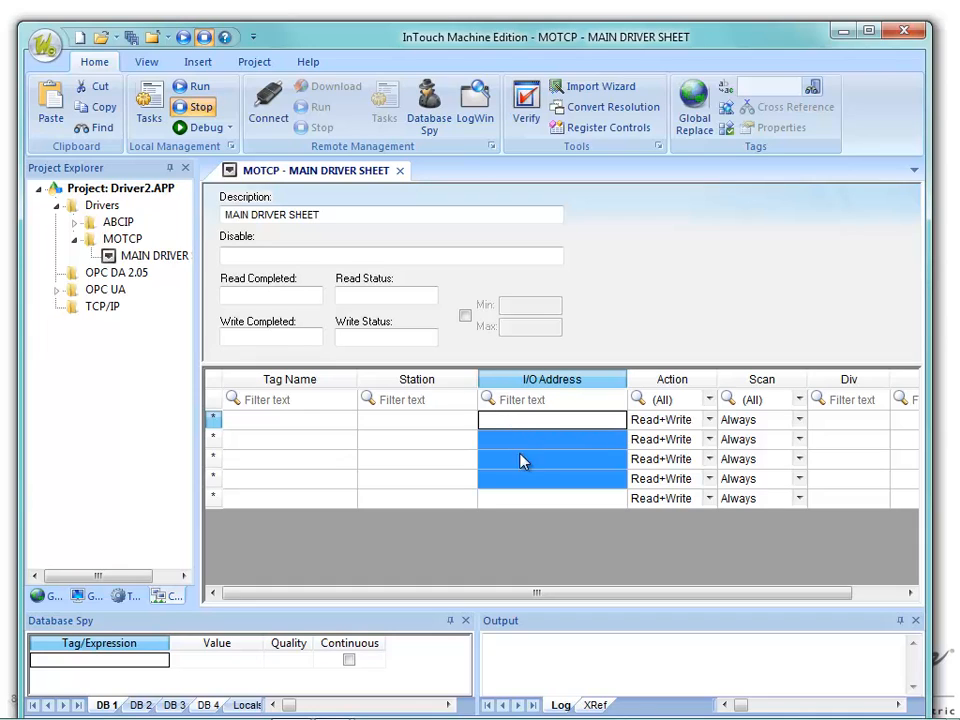
pyautogui.press('Down')
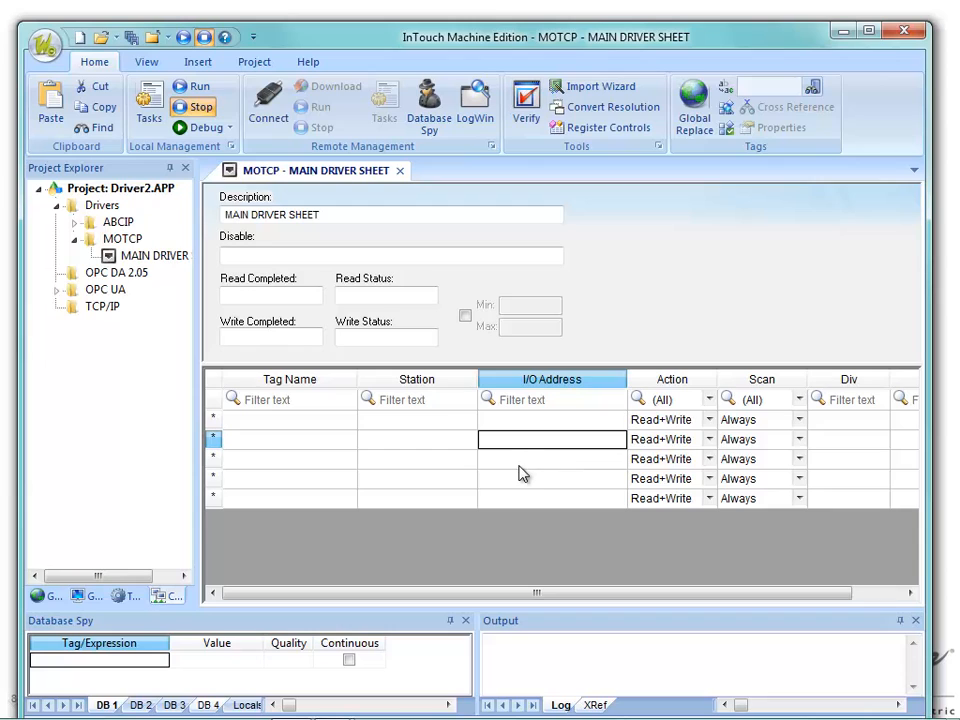
pyautogui.press('Down')
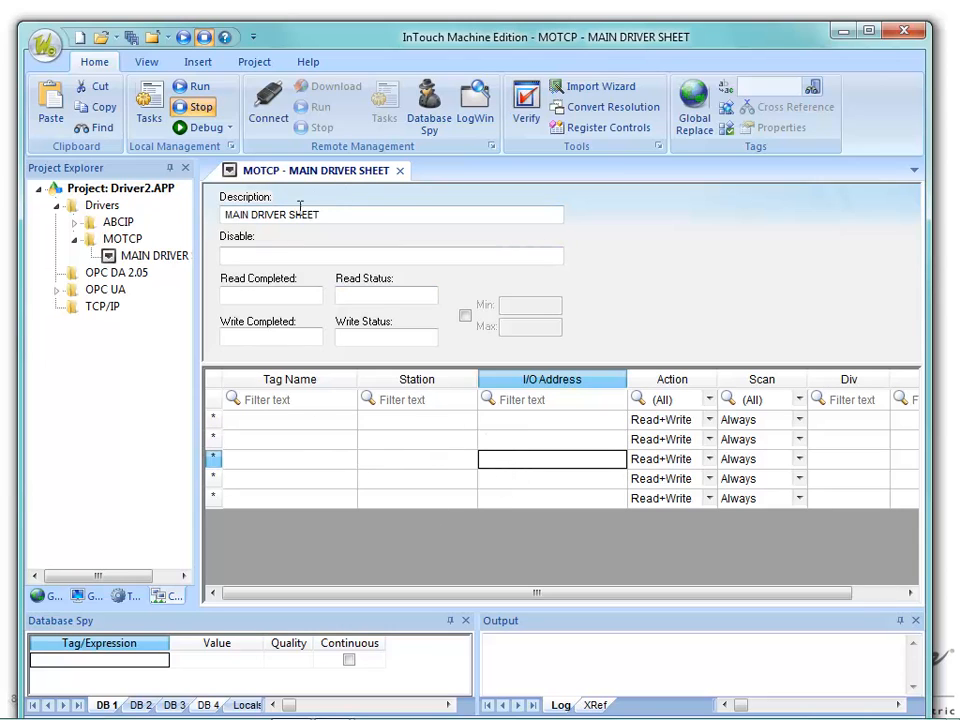
# Insert a new driver sheet under the MOTCP driver and return to the I/O Address column of the main driver sheet.
pyautogui.rightClick(123, 240)
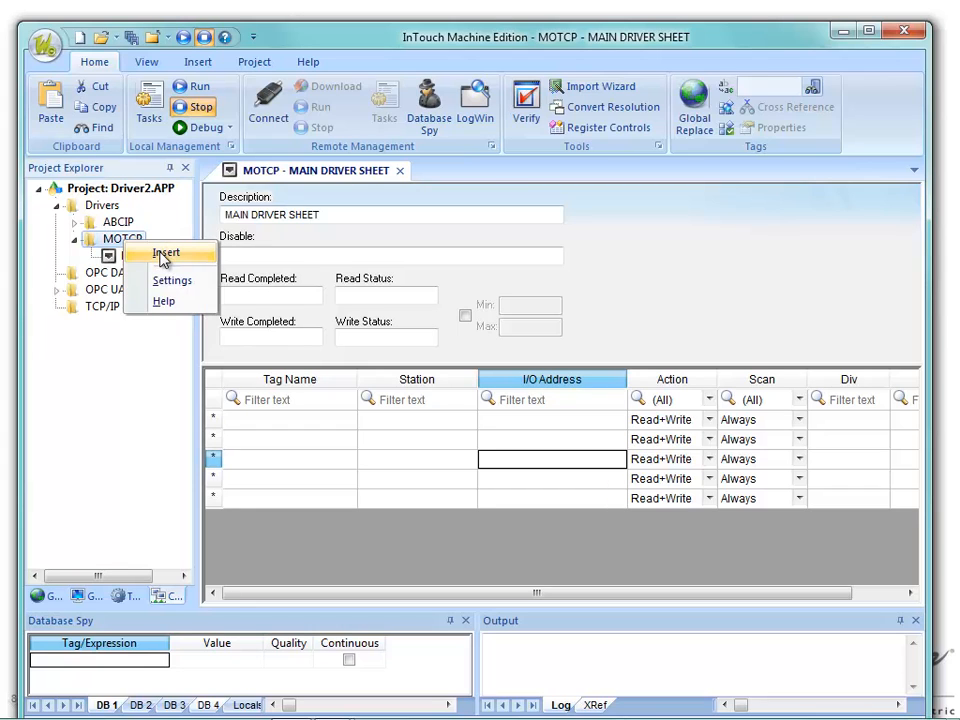
pyautogui.click(163, 256)
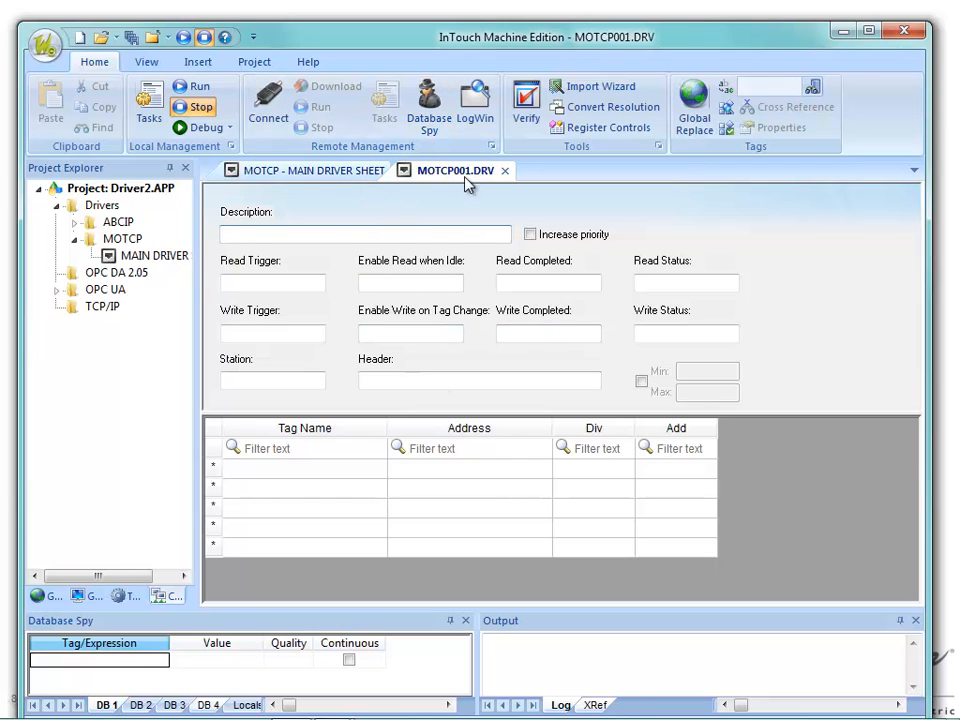
pyautogui.click(305, 172)
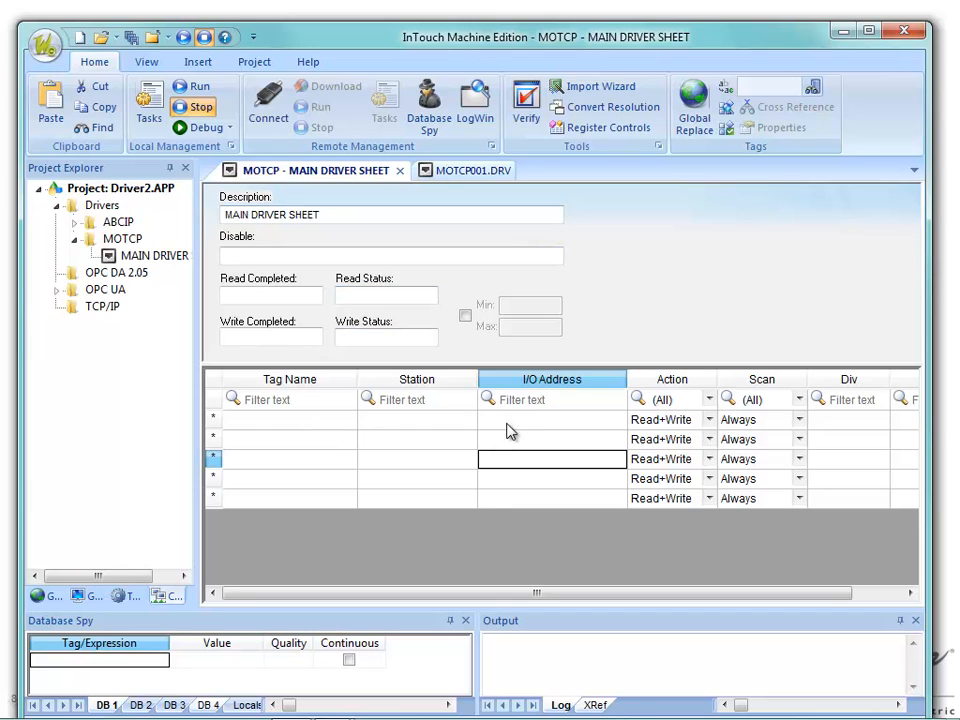
pyautogui.moveTo(510, 429); pyautogui.dragTo(514, 501)
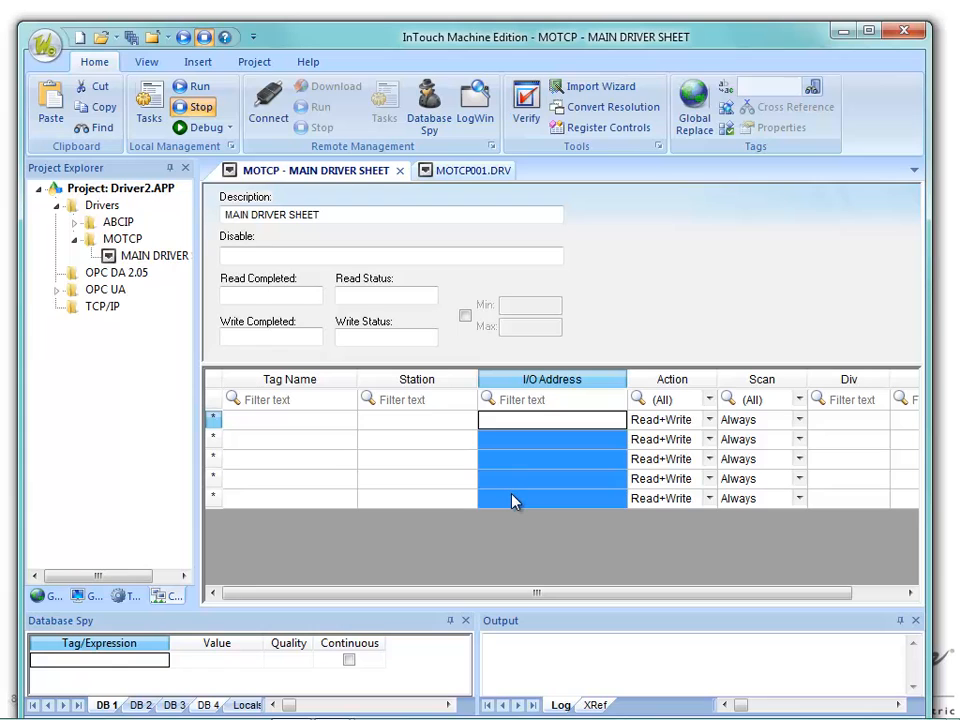
# Give the MOTCP001.DRV sheet the header 0X:0 and select its Address cells.
pyautogui.click(446, 172)
pyautogui.click(392, 380)
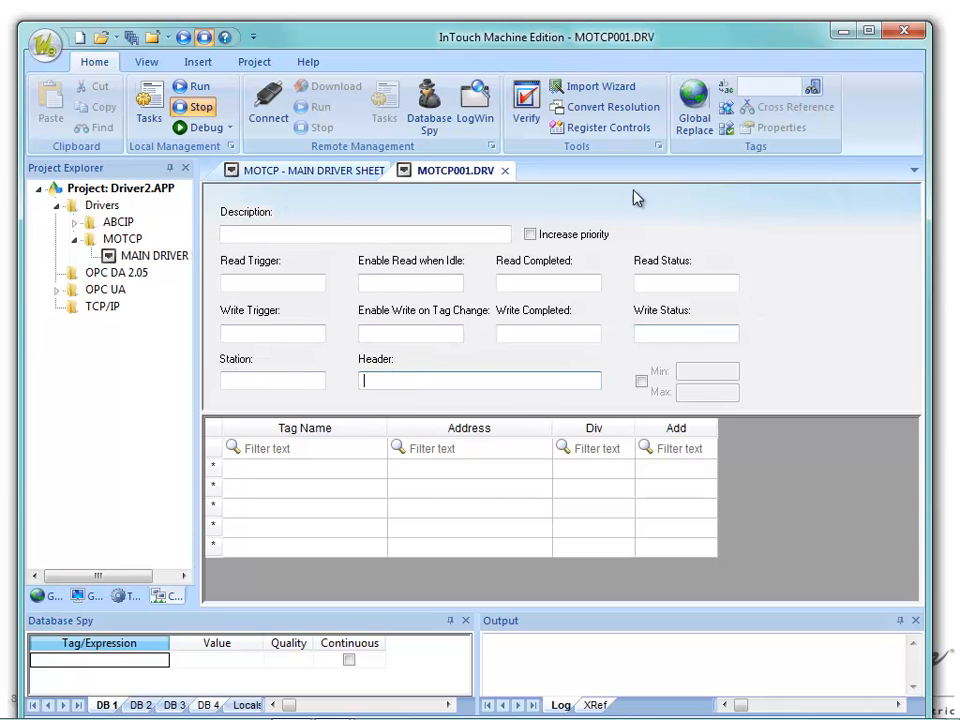
pyautogui.click(424, 470)
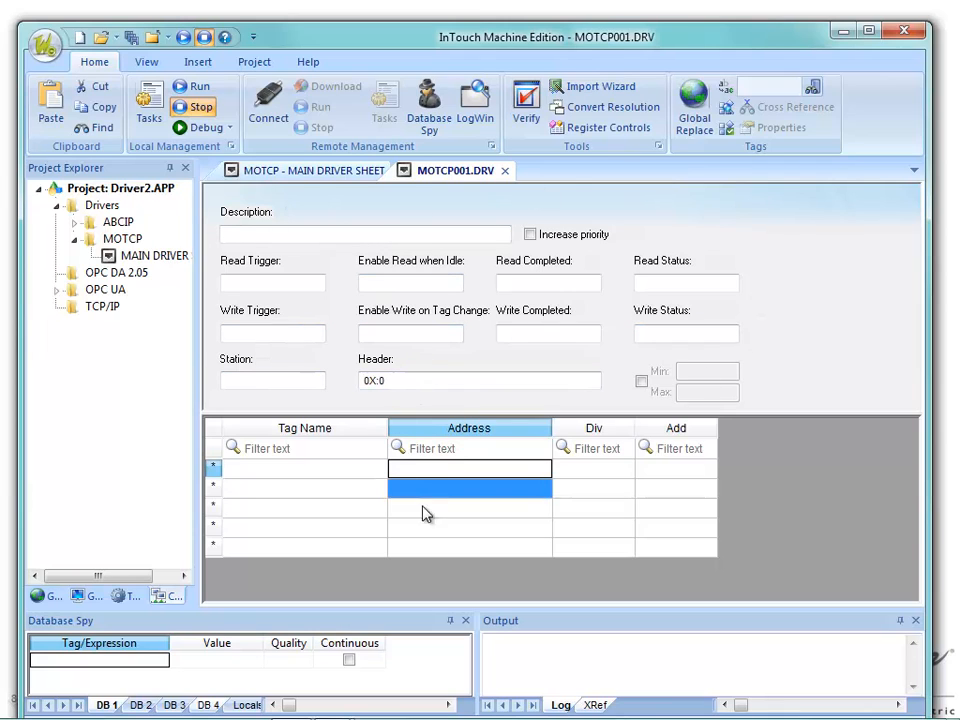
pyautogui.moveTo(424, 513); pyautogui.dragTo(422, 556)
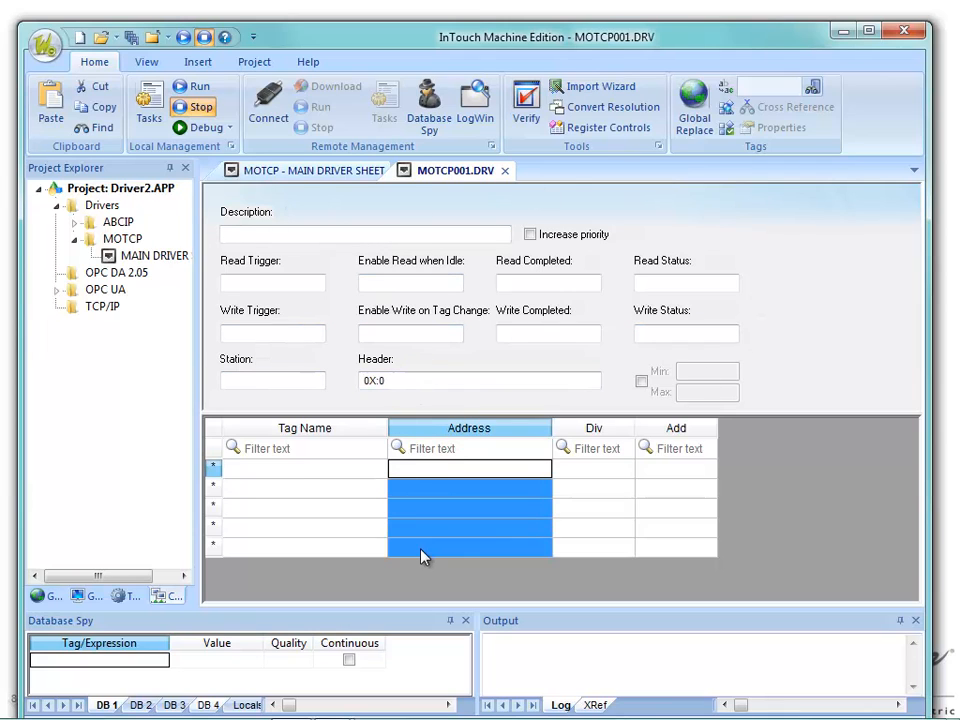
# Compare the single Station field of the MOTCP001.DRV sheet with the per-row Station column of the main driver sheet.
pyautogui.click(266, 381)
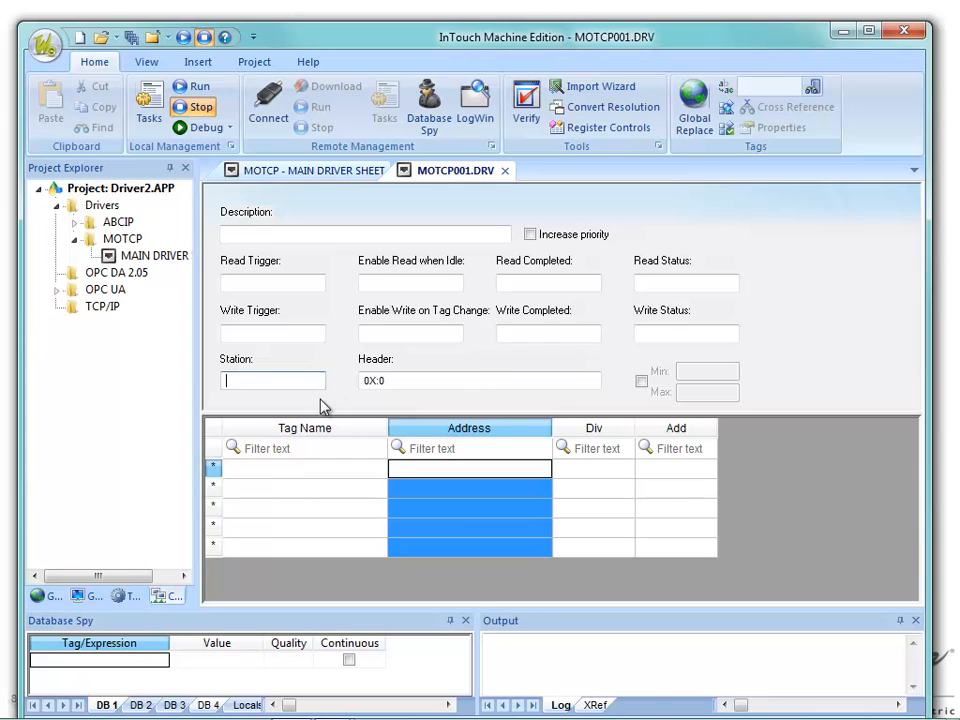
pyautogui.click(314, 172)
pyautogui.moveTo(378, 420); pyautogui.dragTo(388, 500)
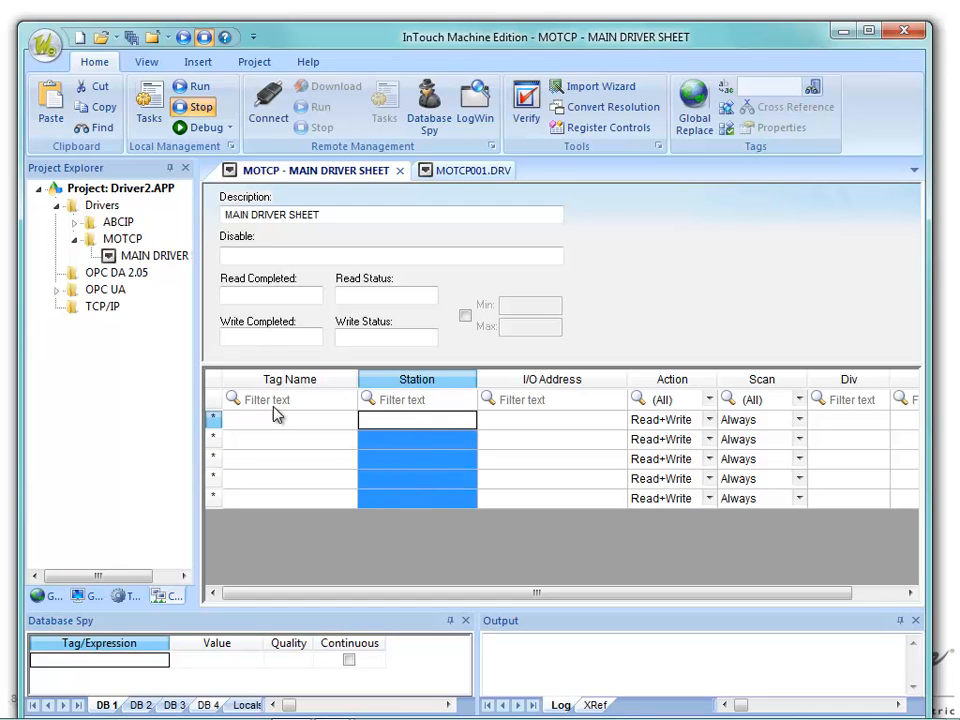
pyautogui.click(392, 436)
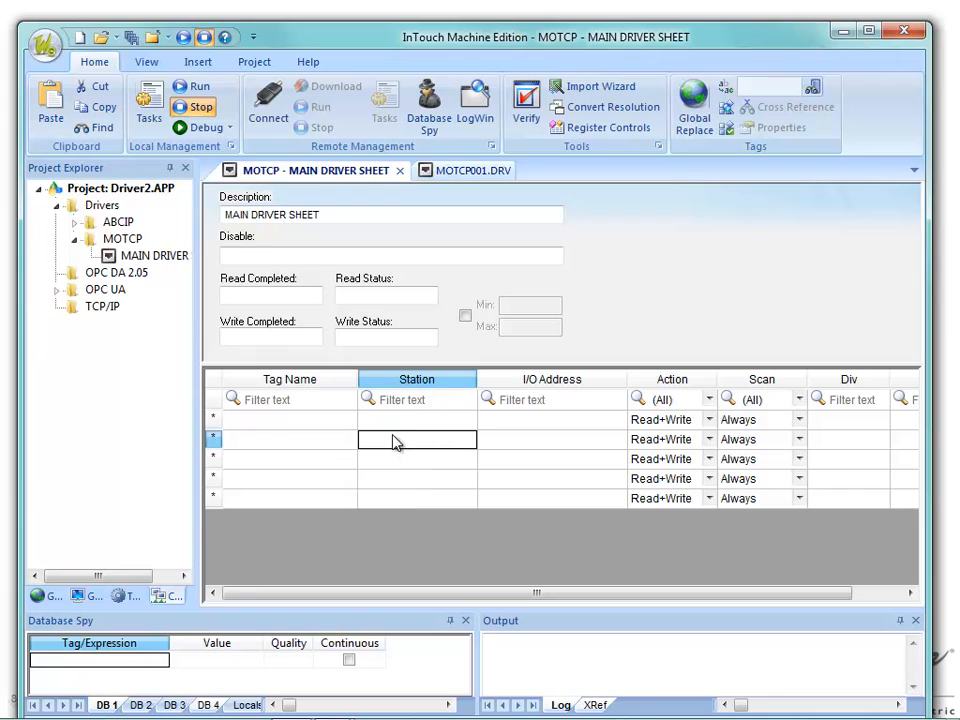
pyautogui.click(395, 422)
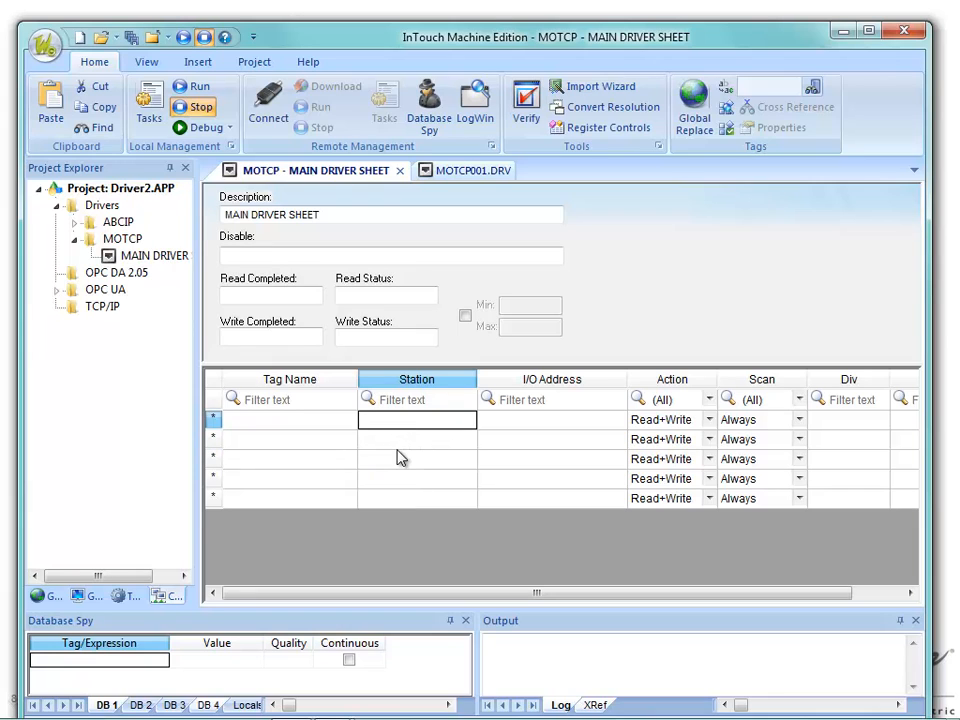
pyautogui.click(460, 174)
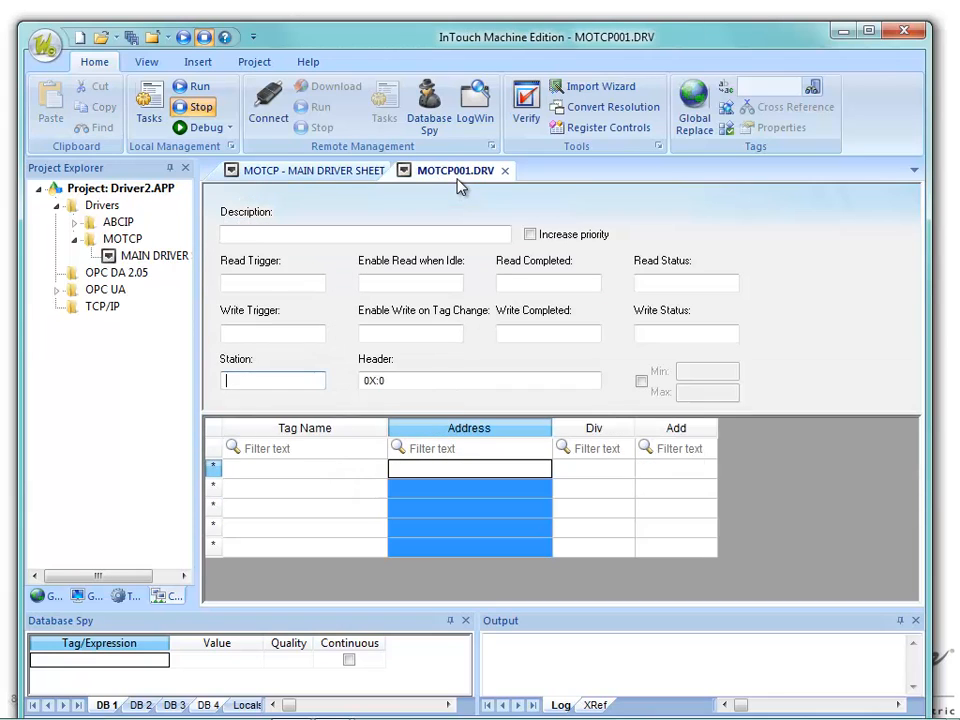
pyautogui.click(380, 174)
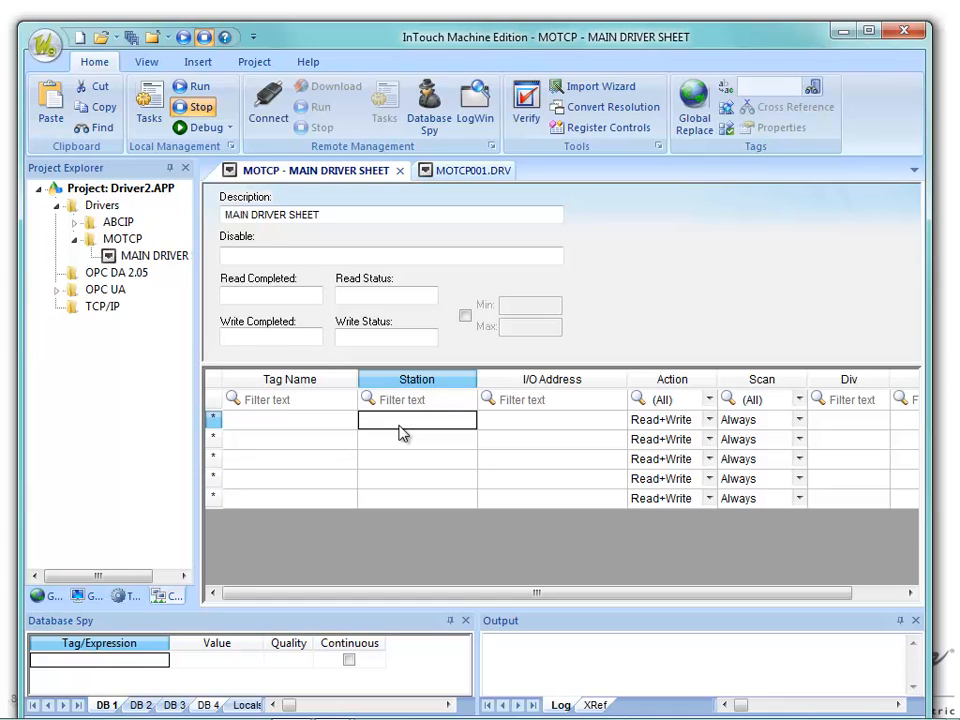
# Enter 192.168.1.232:502:1 as the Station in the first row of the main driver sheet.
pyautogui.write('19')
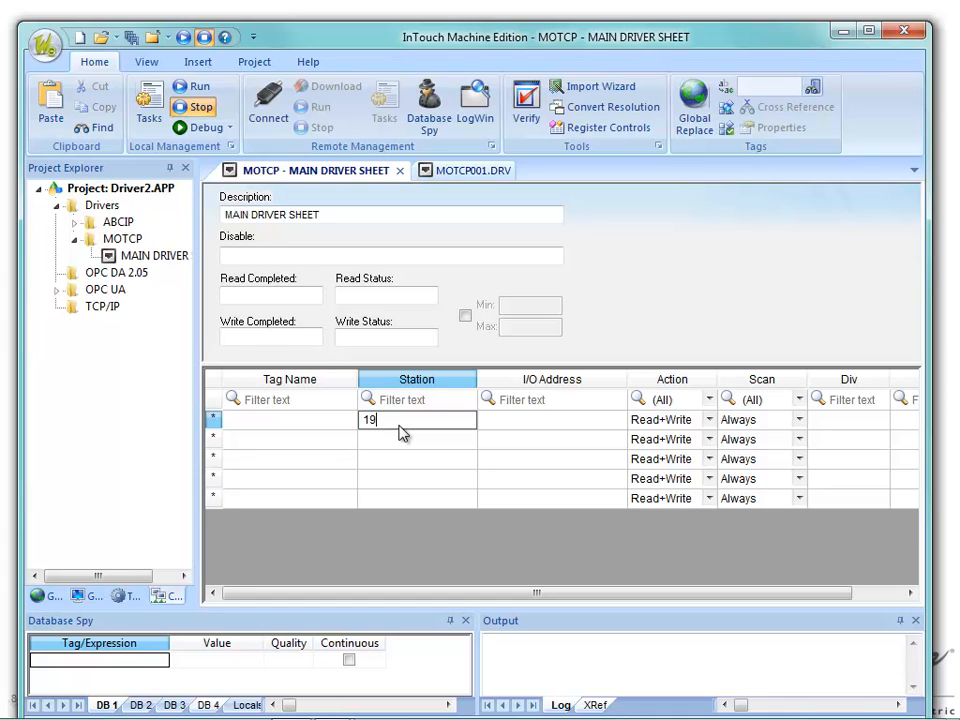
pyautogui.write('2.168.1.232')
pyautogui.write(':502:1')
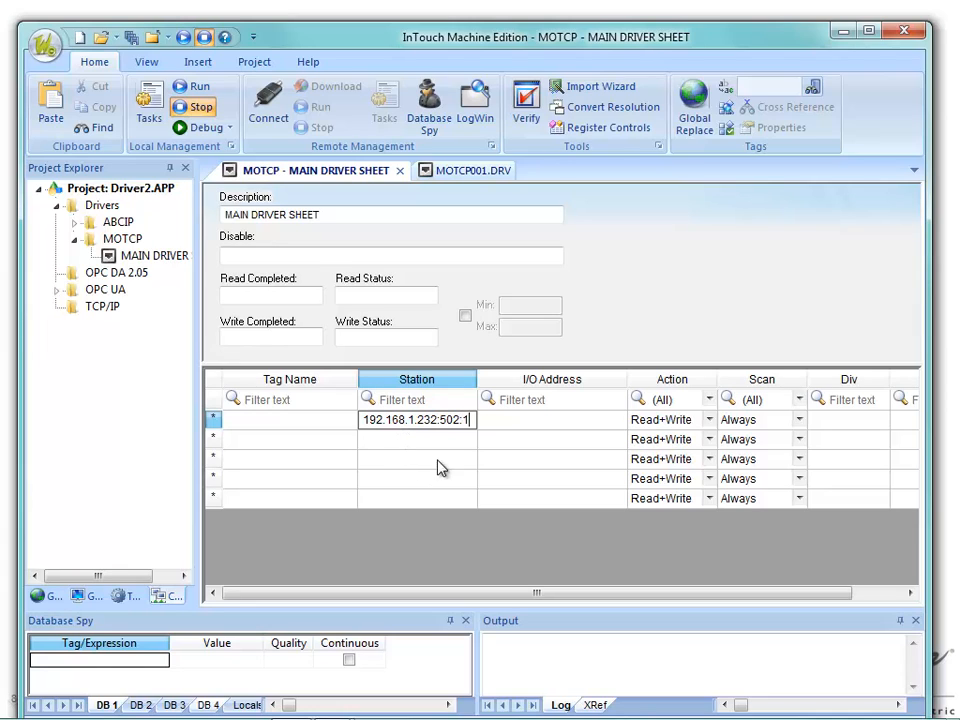
pyautogui.press('Return')
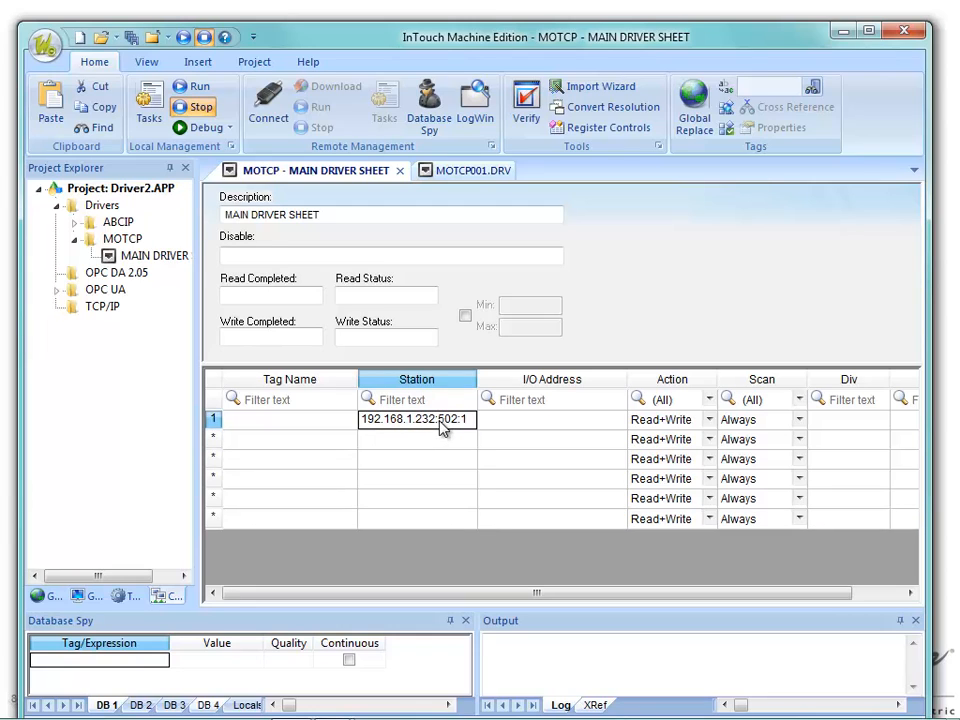
# Replace the first row's Station value with the tag reference {PLCStation}.
pyautogui.write('{')
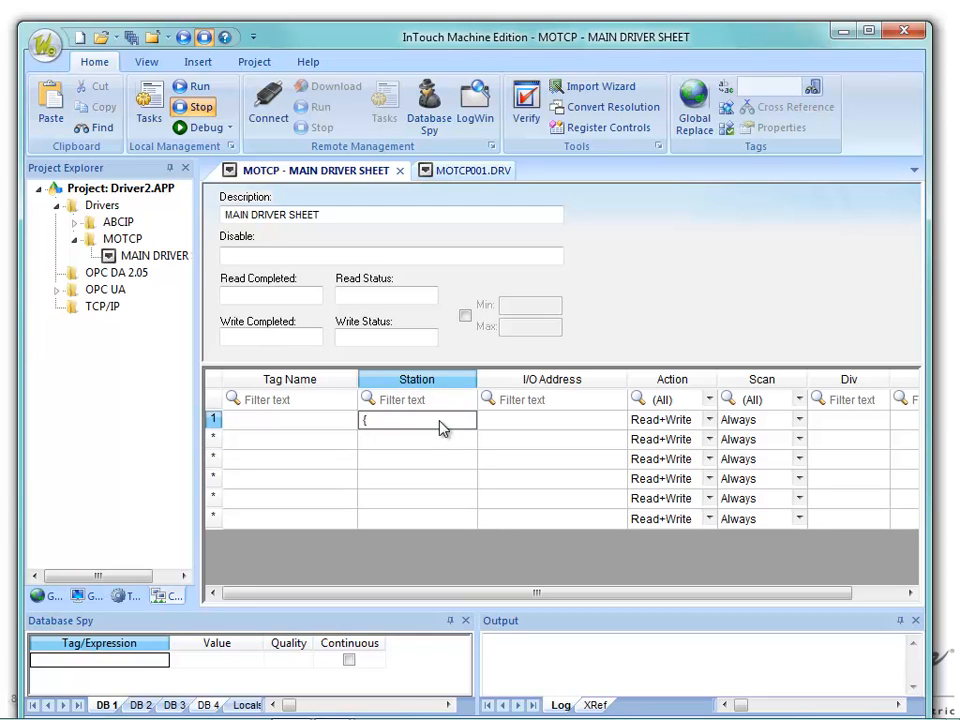
pyautogui.write('PLCStation')
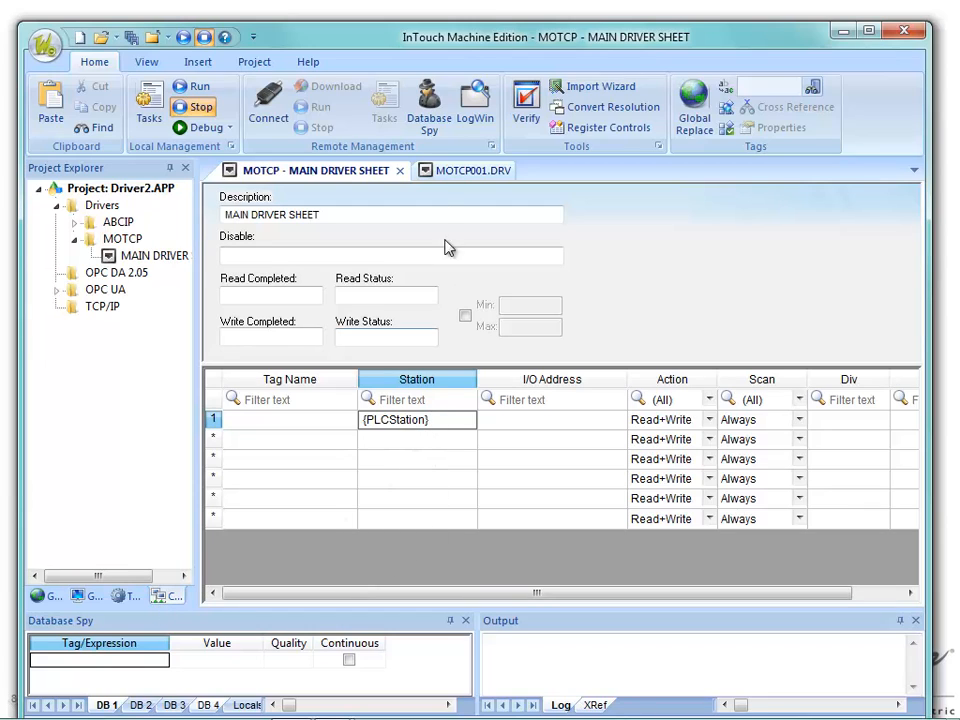
# Open the MOTCP001.DRV sheet and create the missing PLCStation tag as a String with Server scope.
pyautogui.click(443, 175)
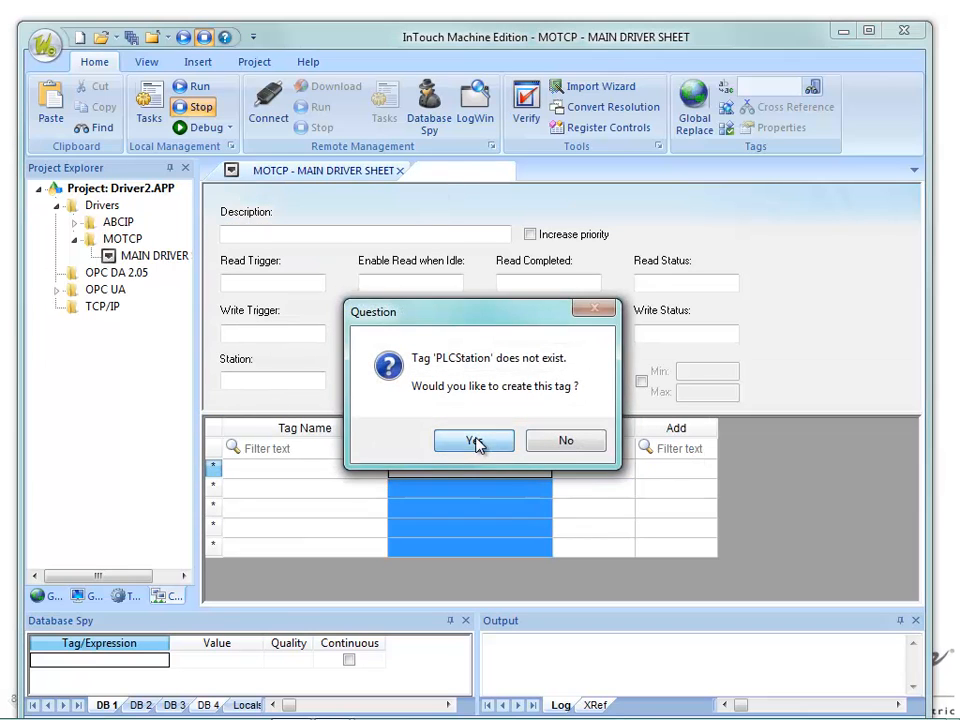
pyautogui.click(476, 444)
pyautogui.click(468, 378)
pyautogui.click(450, 435)
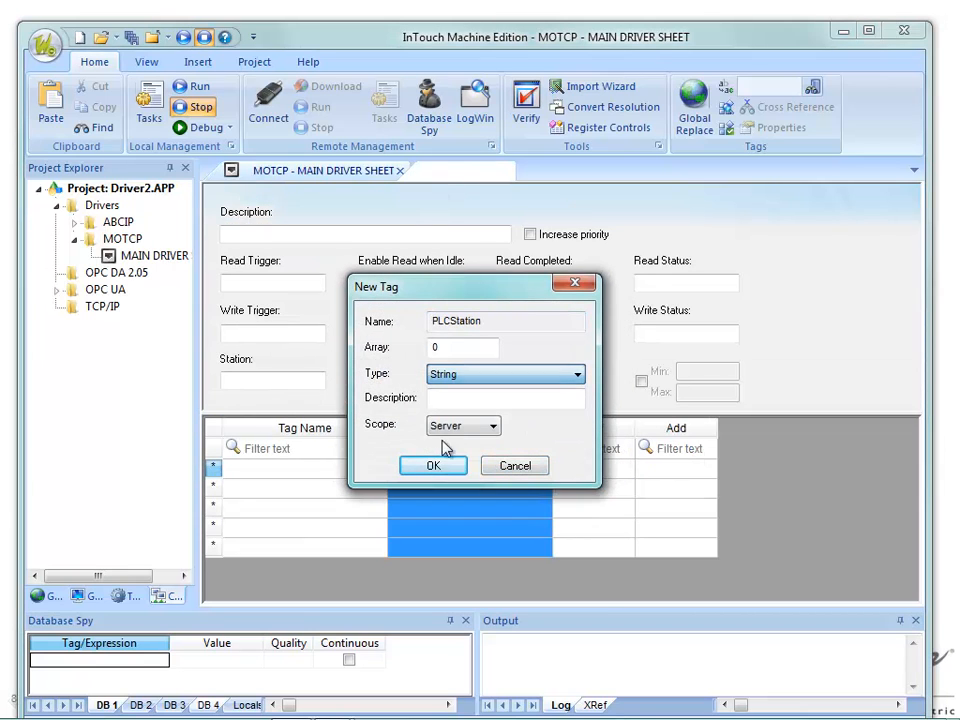
pyautogui.click(433, 465)
pyautogui.click(254, 379)
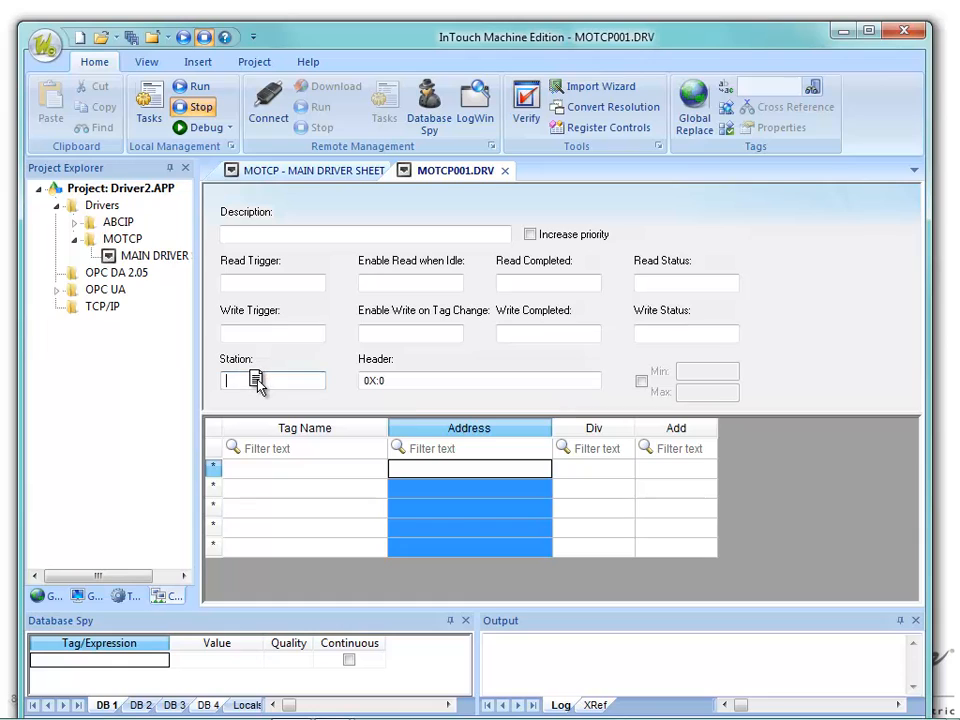
pyautogui.rightClick(258, 381)
pyautogui.click(279, 356)
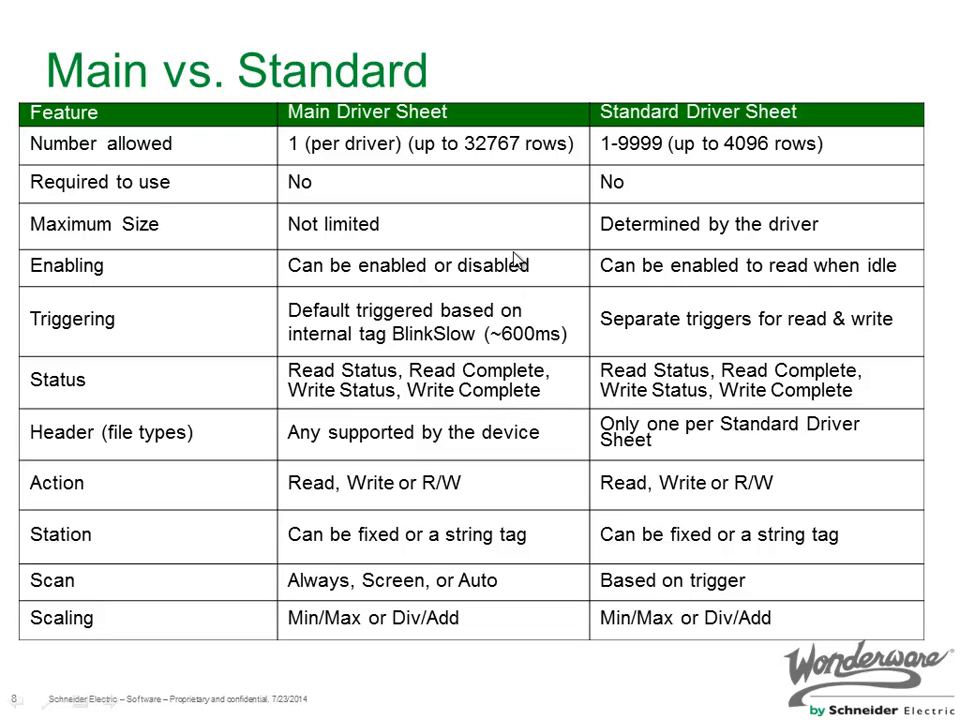
pyautogui.hotkey('alt', 'Tab')
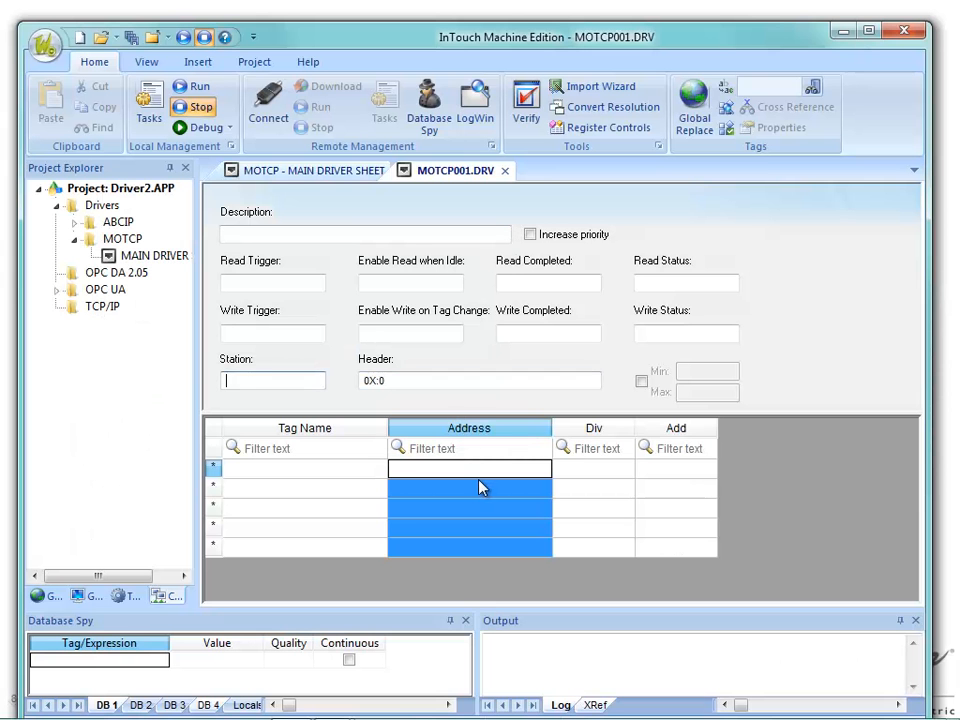
pyautogui.click(479, 487)
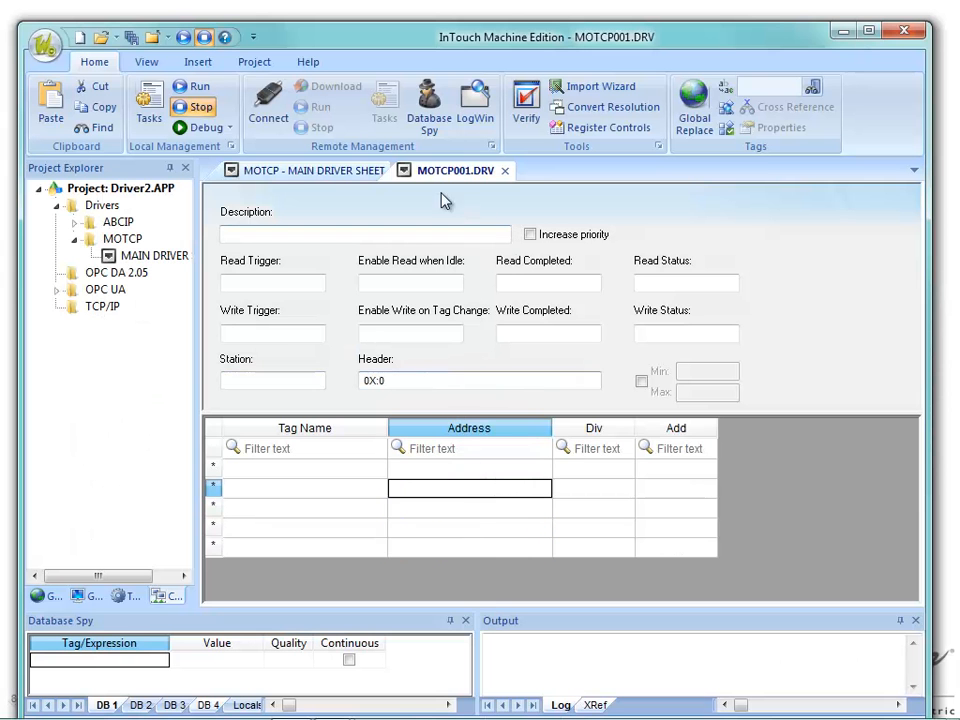
# Try the Screen and Always scan options for the main driver sheet's first row and set its Scan to Auto.
pyautogui.click(331, 171)
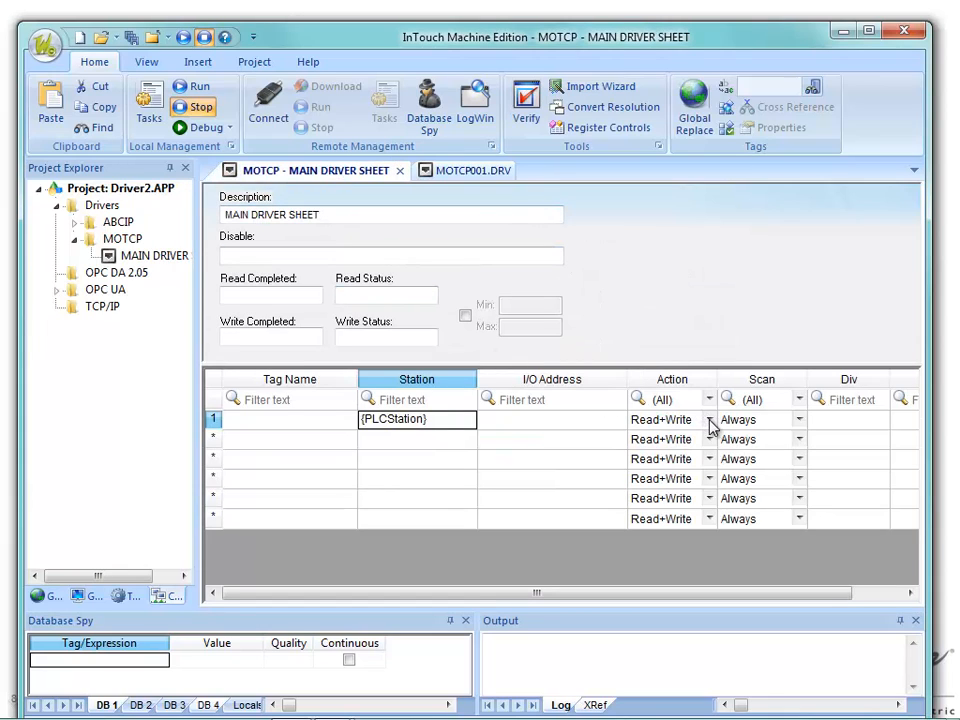
pyautogui.click(799, 422)
pyautogui.click(799, 422)
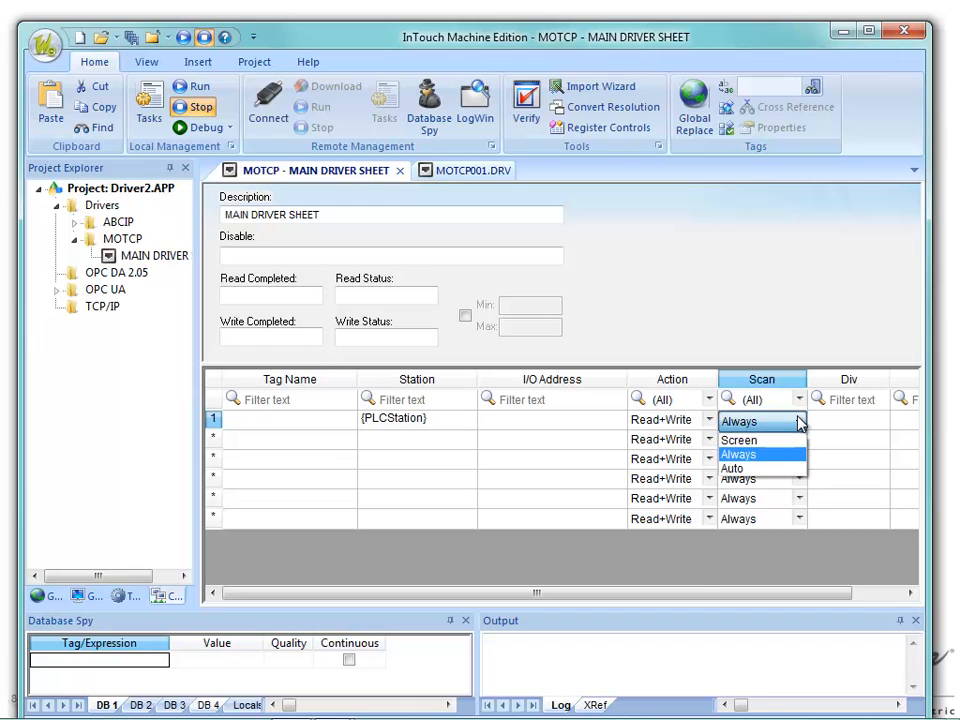
pyautogui.click(762, 441)
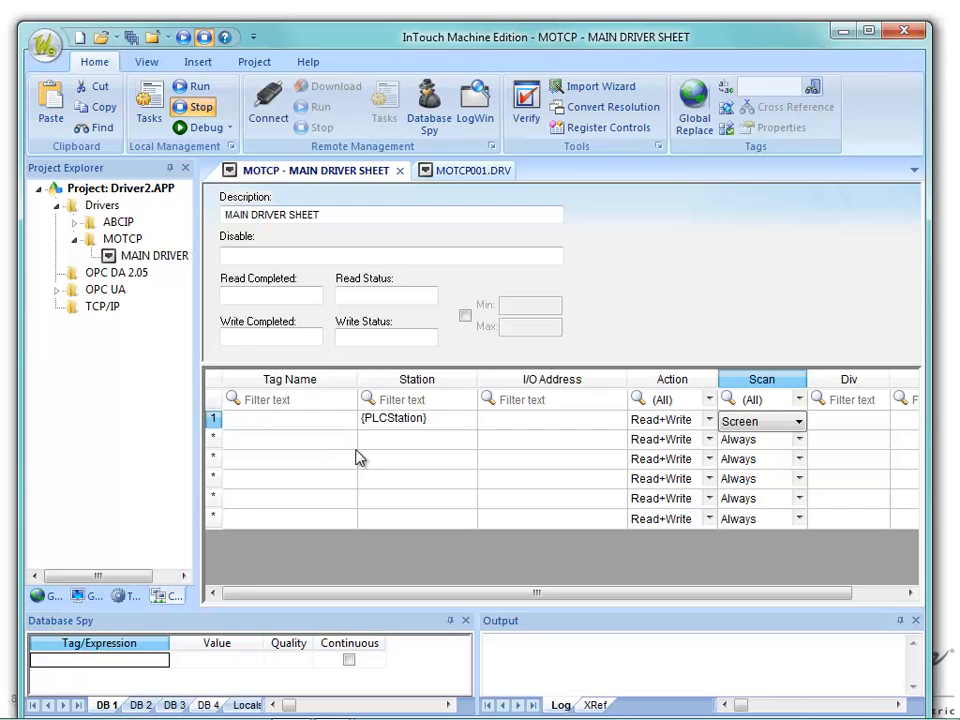
pyautogui.click(745, 424)
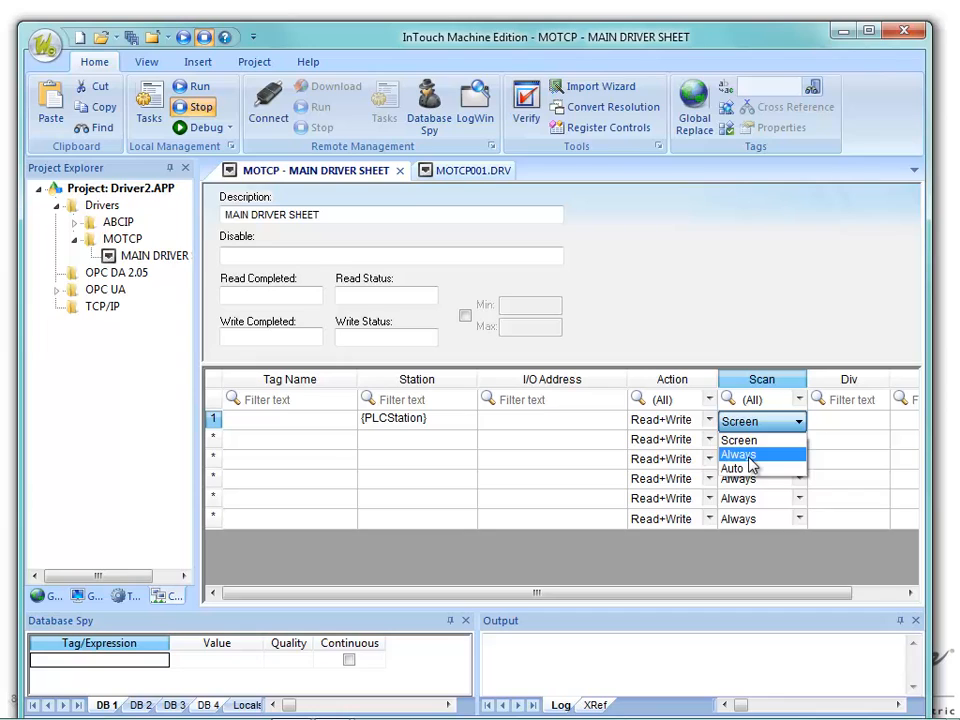
pyautogui.click(750, 458)
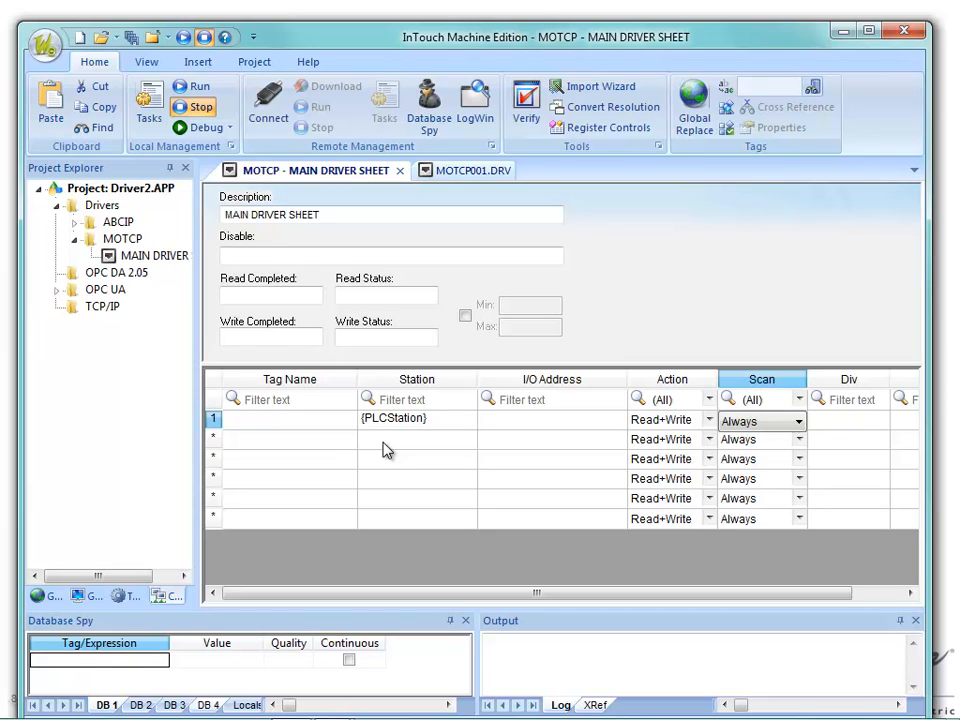
pyautogui.click(798, 421)
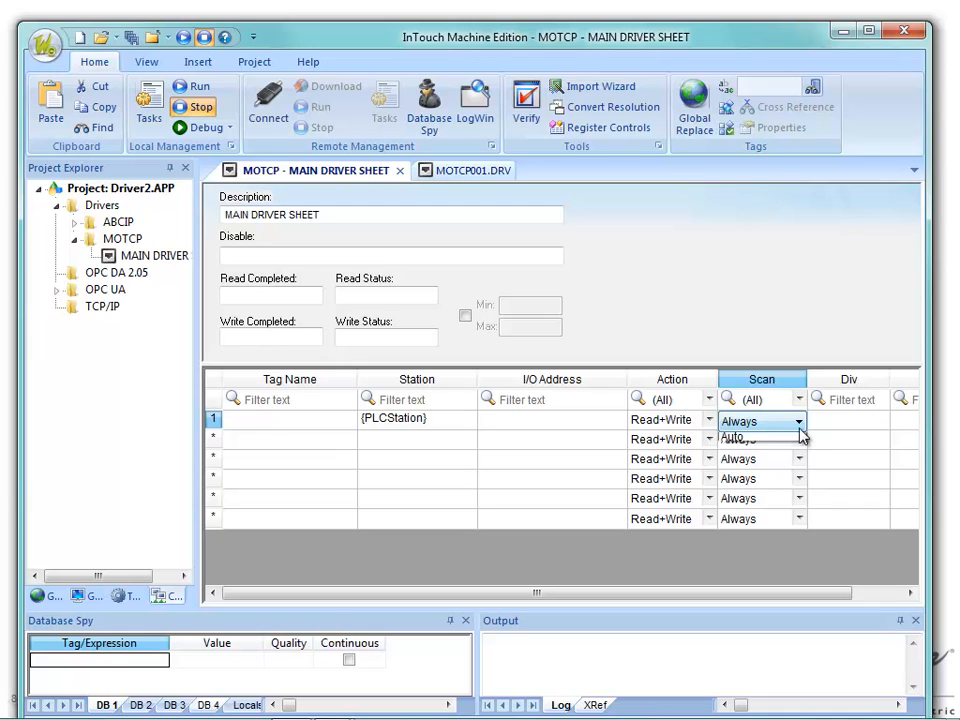
pyautogui.click(781, 471)
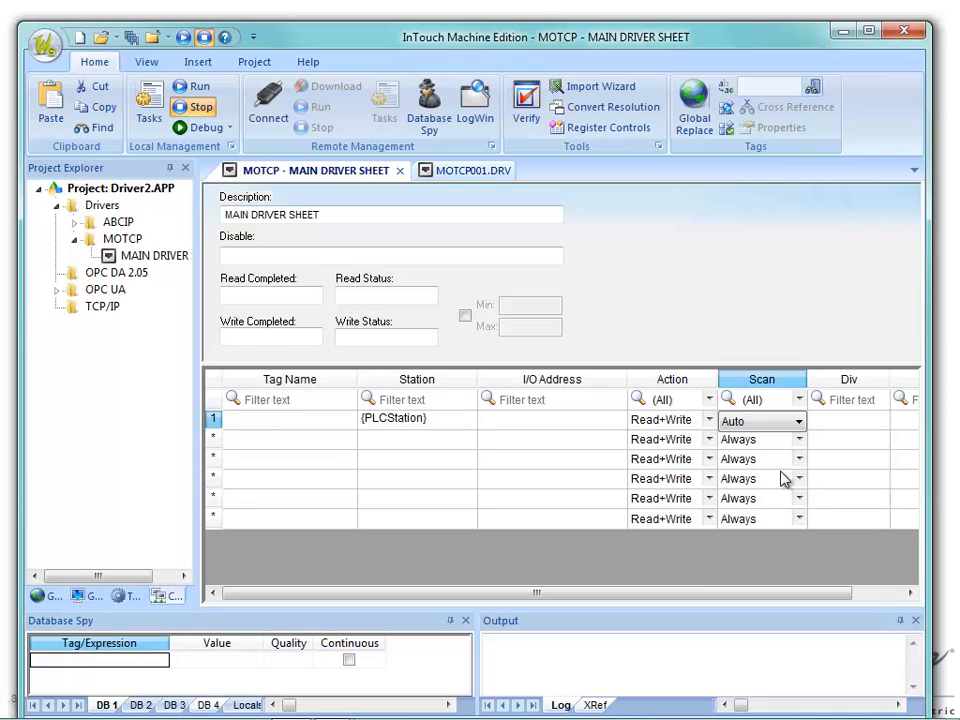
# Try the Read and Write actions for the first row and return its Action to Read+Write.
pyautogui.click(706, 421)
pyautogui.click(709, 422)
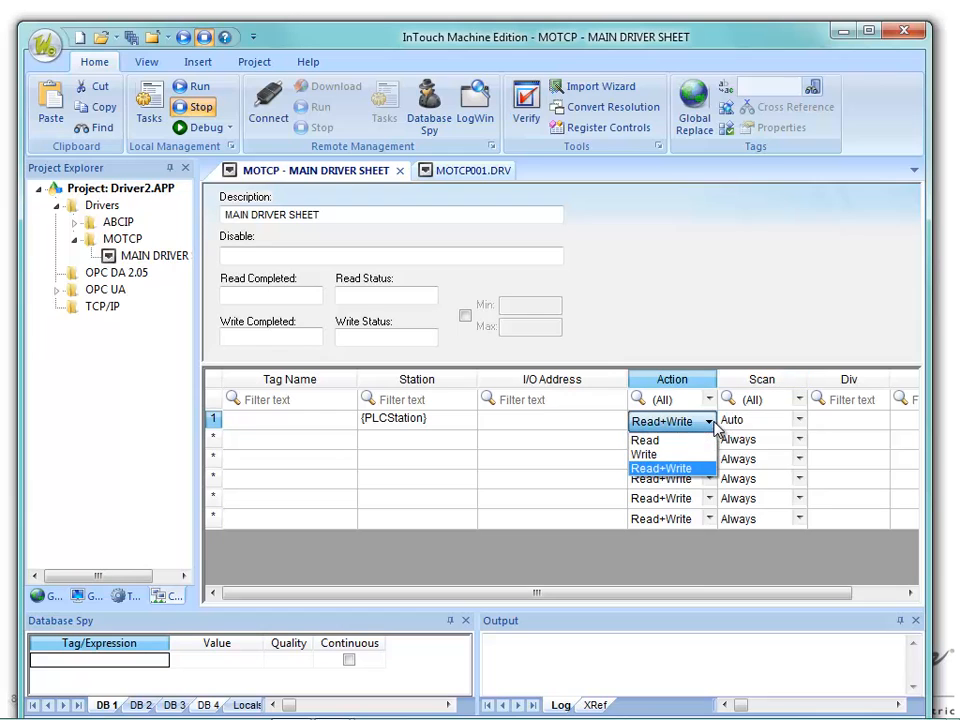
pyautogui.click(672, 440)
pyautogui.click(676, 428)
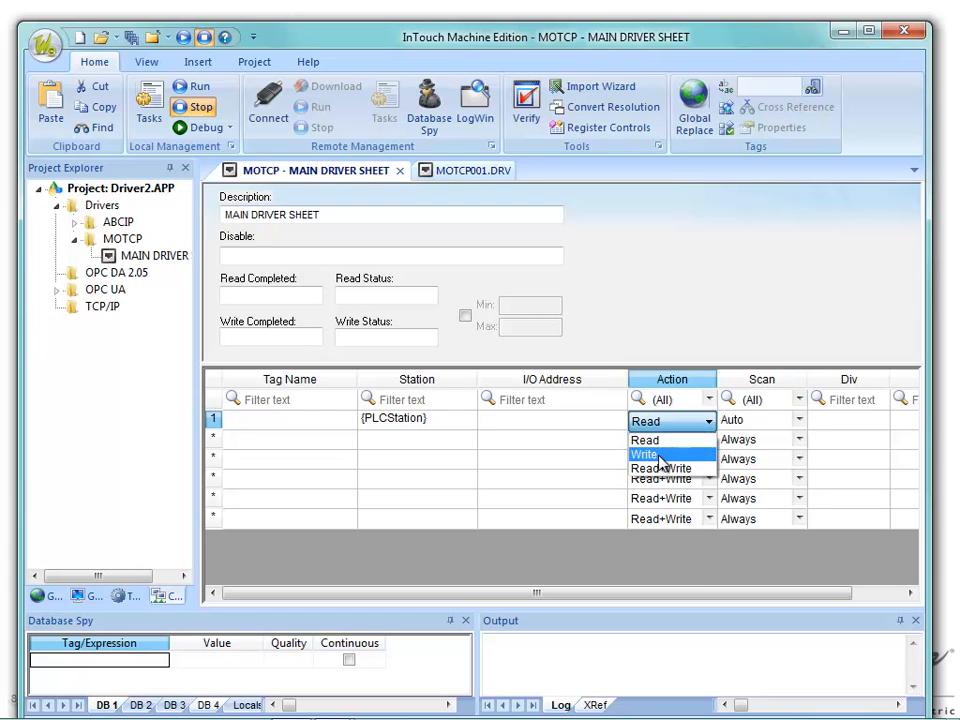
pyautogui.click(662, 454)
pyautogui.click(669, 428)
pyautogui.click(664, 470)
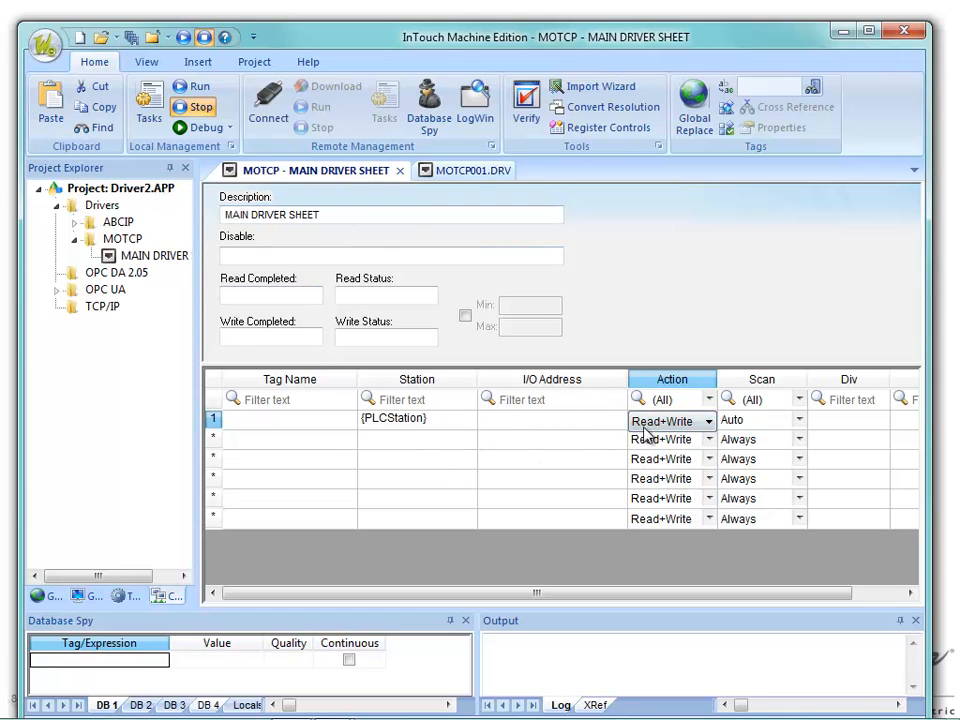
# Compare the trigger fields of the MOTCP001.DRV sheet with the Action and Scan columns of the main driver sheet.
pyautogui.click(459, 174)
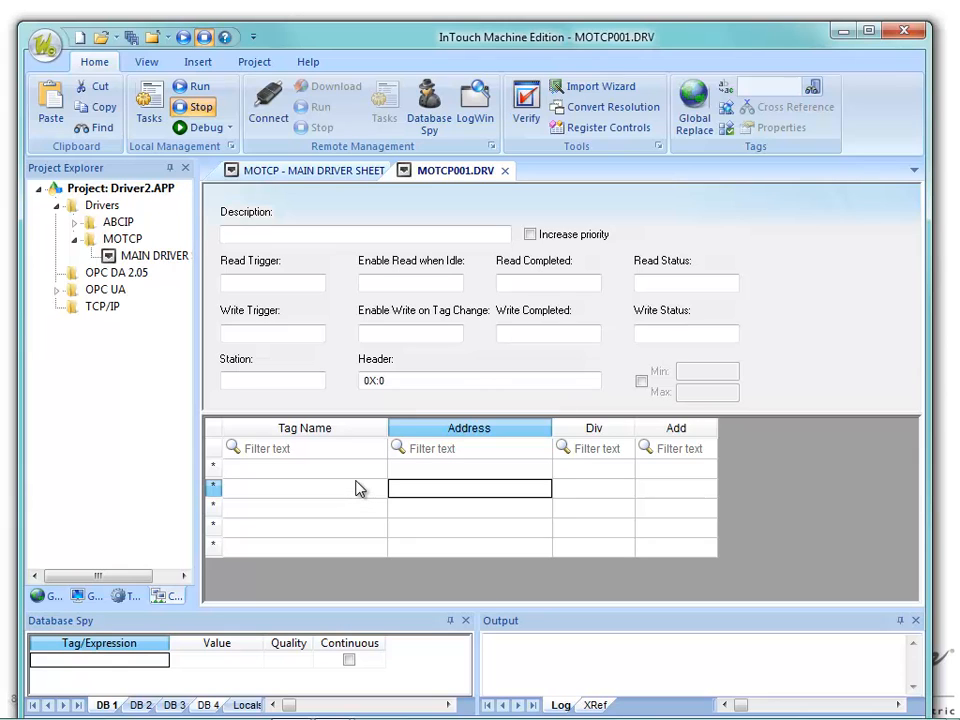
pyautogui.click(365, 172)
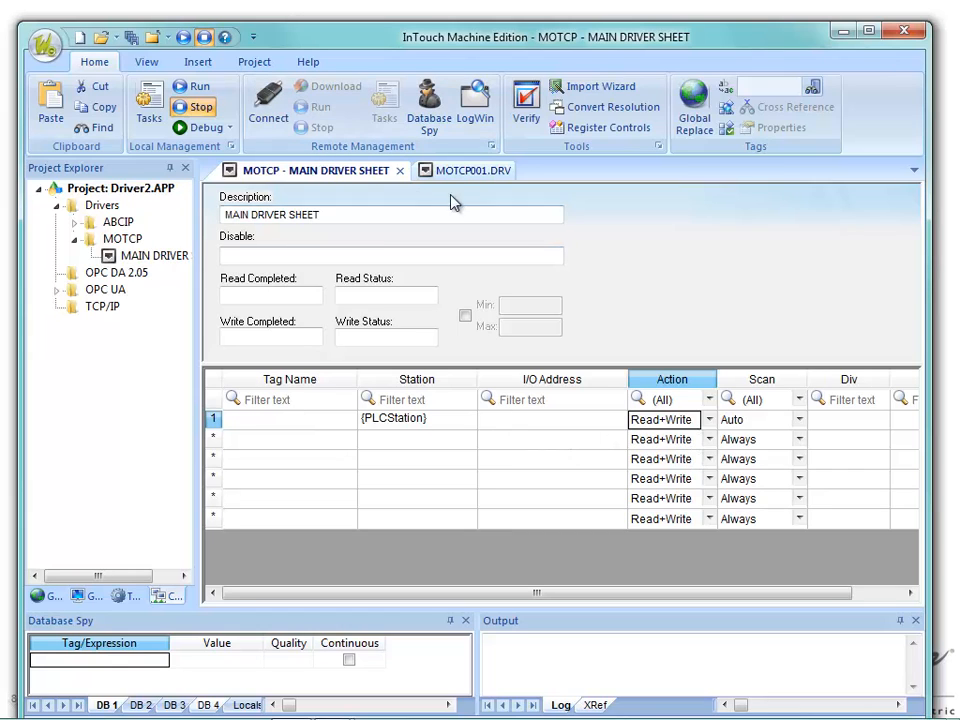
pyautogui.click(463, 172)
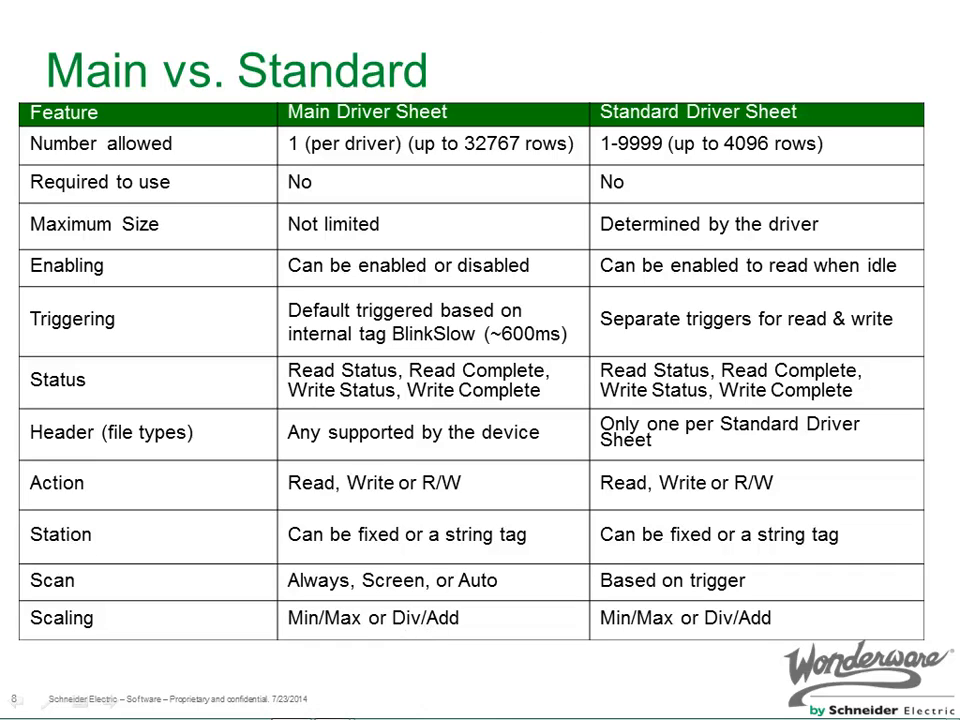
# Examine the Div and Add scaling columns of the MOTCP001.DRV sheet and return to the main driver sheet.
pyautogui.moveTo(425, 0); pyautogui.dragTo(307, 115)
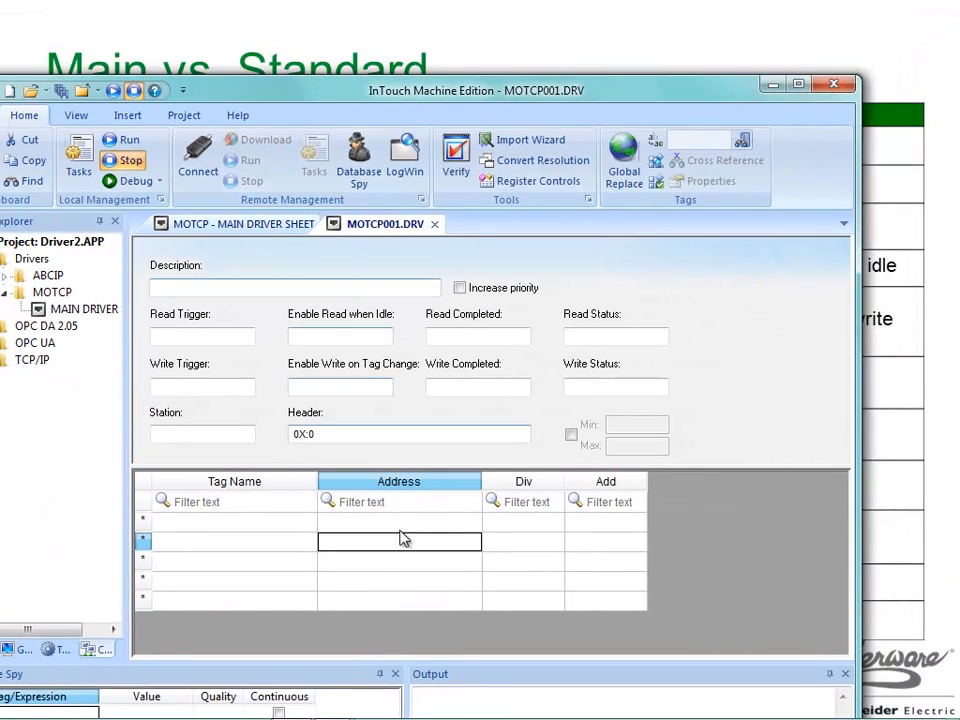
pyautogui.click(514, 523)
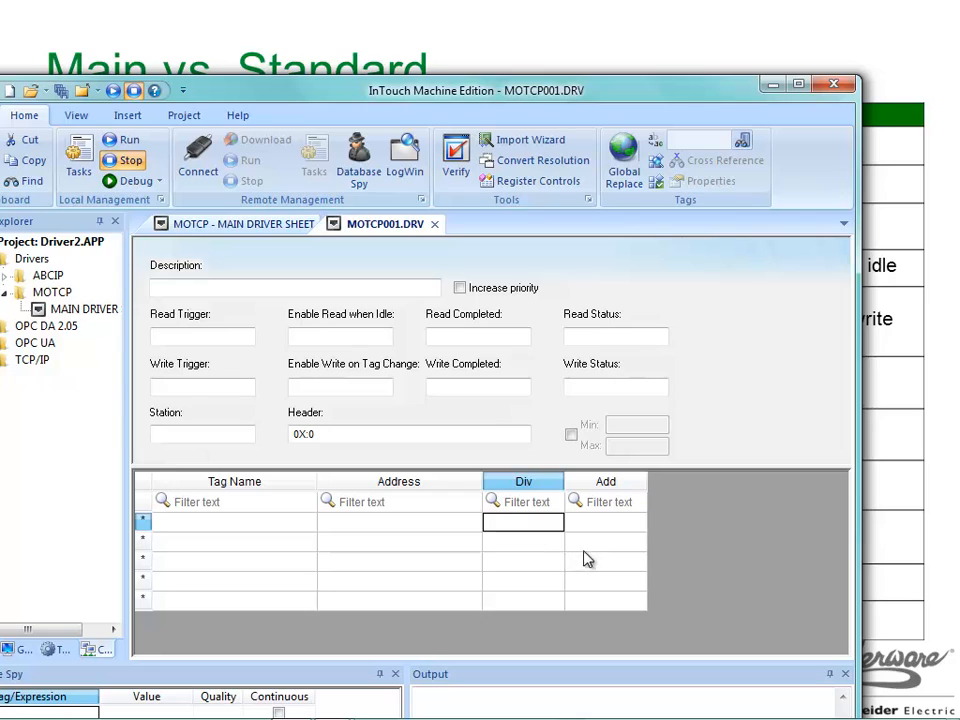
pyautogui.click(600, 524)
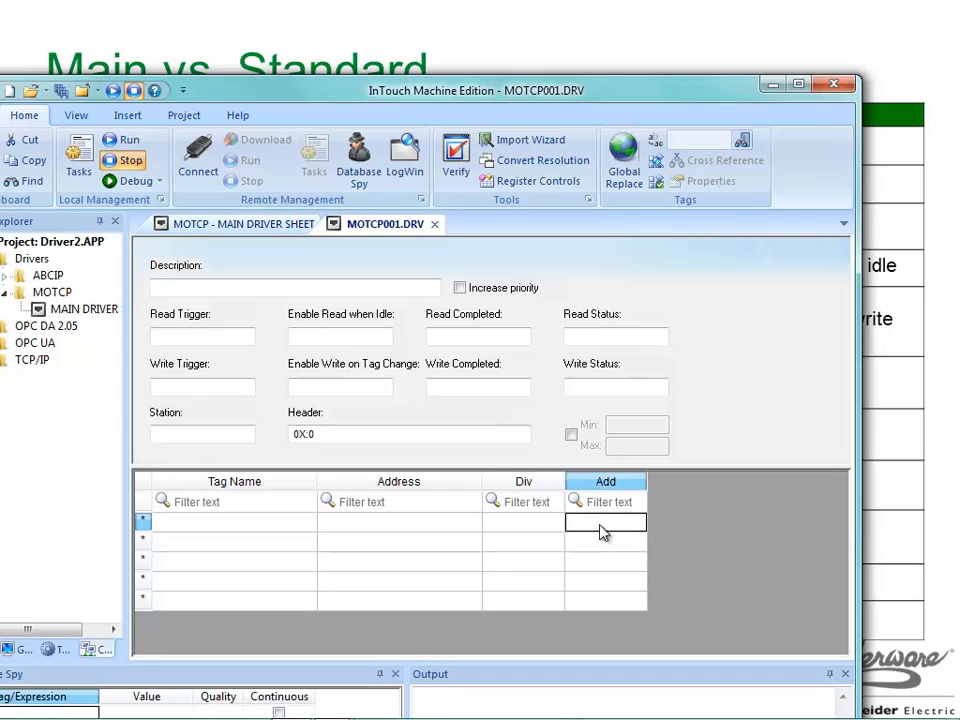
pyautogui.click(531, 529)
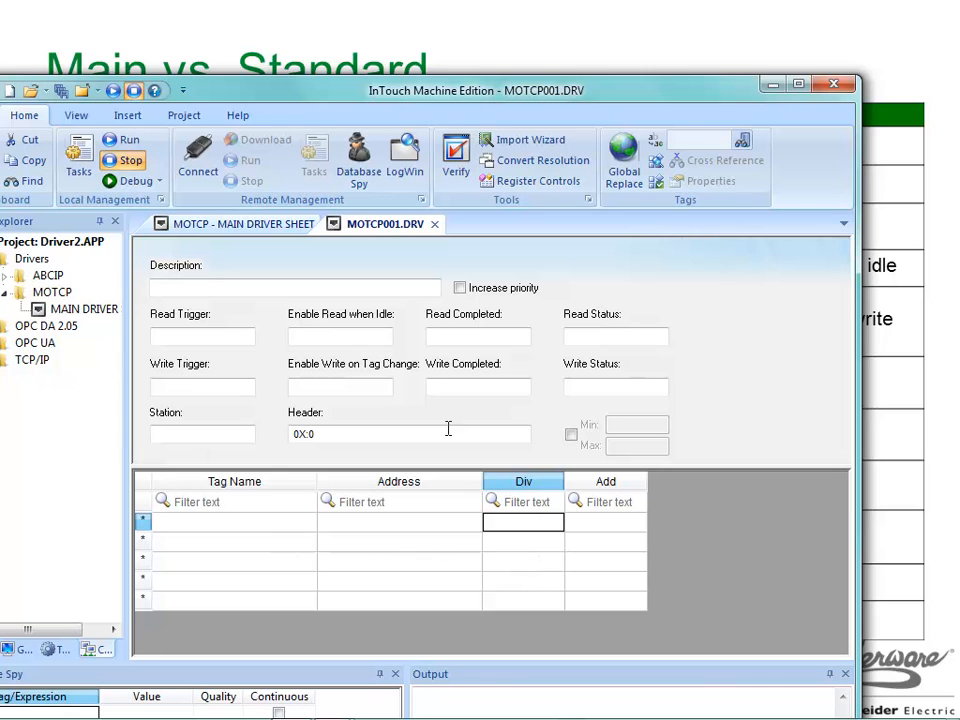
pyautogui.click(258, 226)
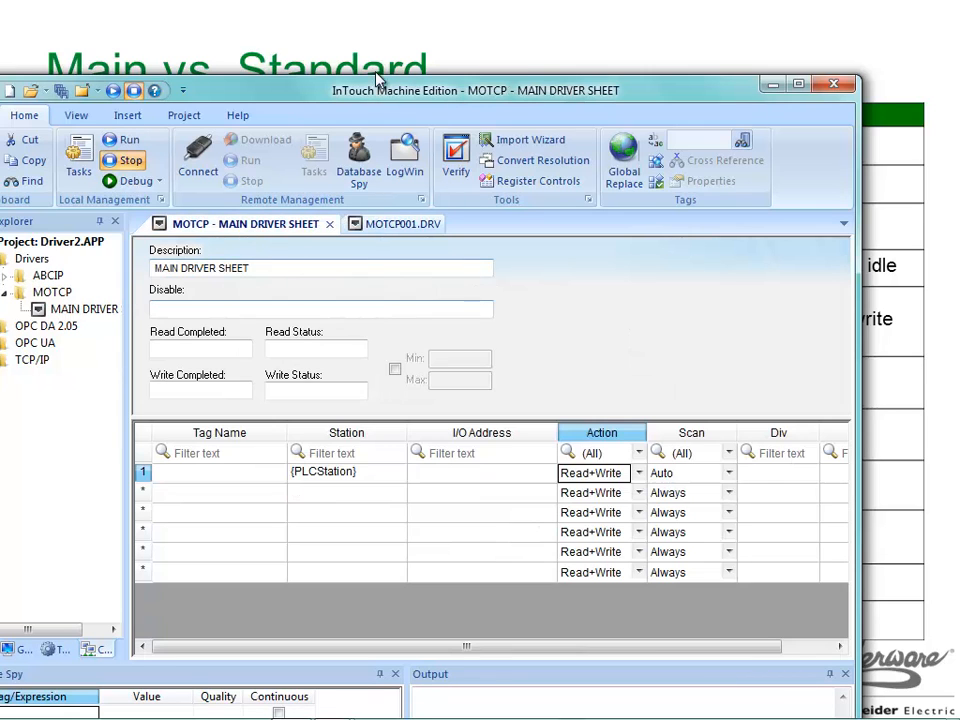
pyautogui.hotkey('alt', 'Tab')
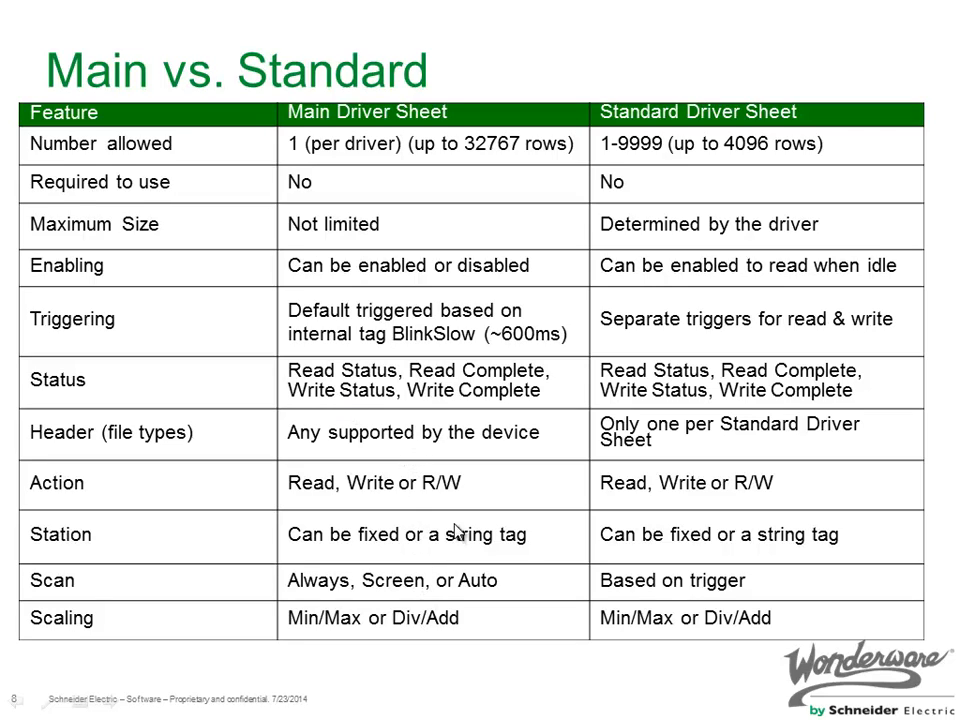
pyautogui.click(427, 667)
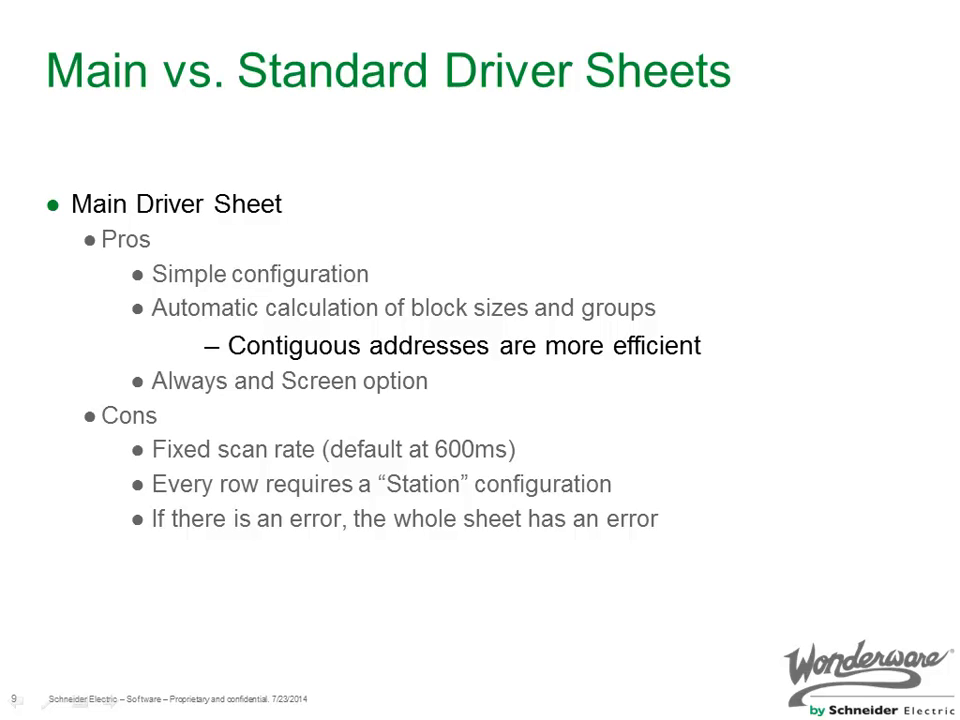
# Switch back from the slides and check the Remote Agent's IP addresses in the Remote Desktop Connection window.
pyautogui.hotkey('alt', 'Tab')
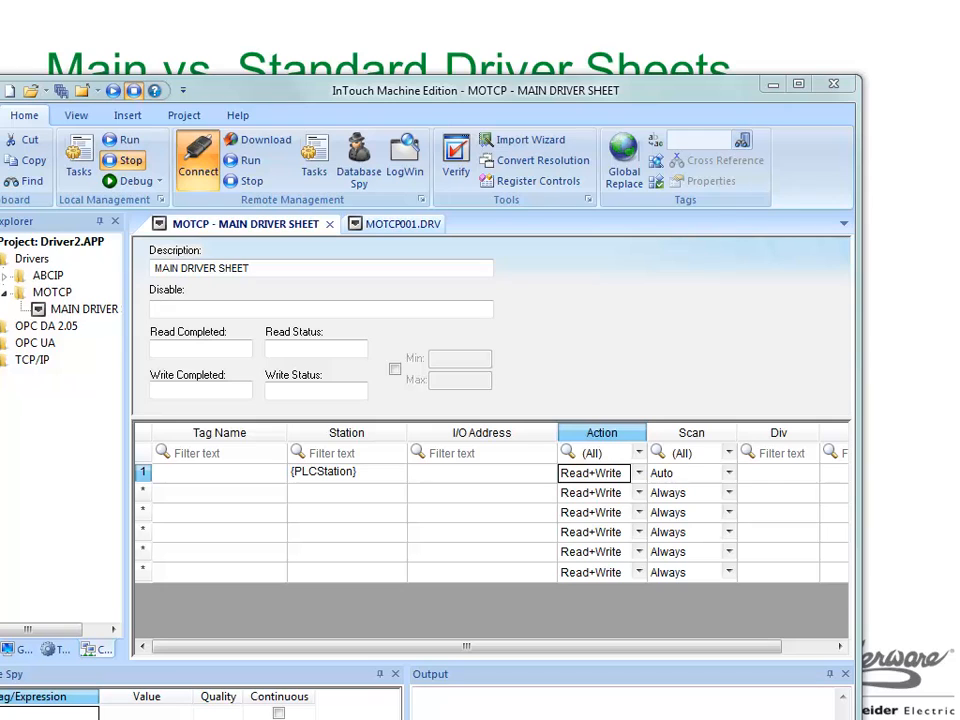
pyautogui.moveTo(645, 0); pyautogui.dragTo(480, 86)
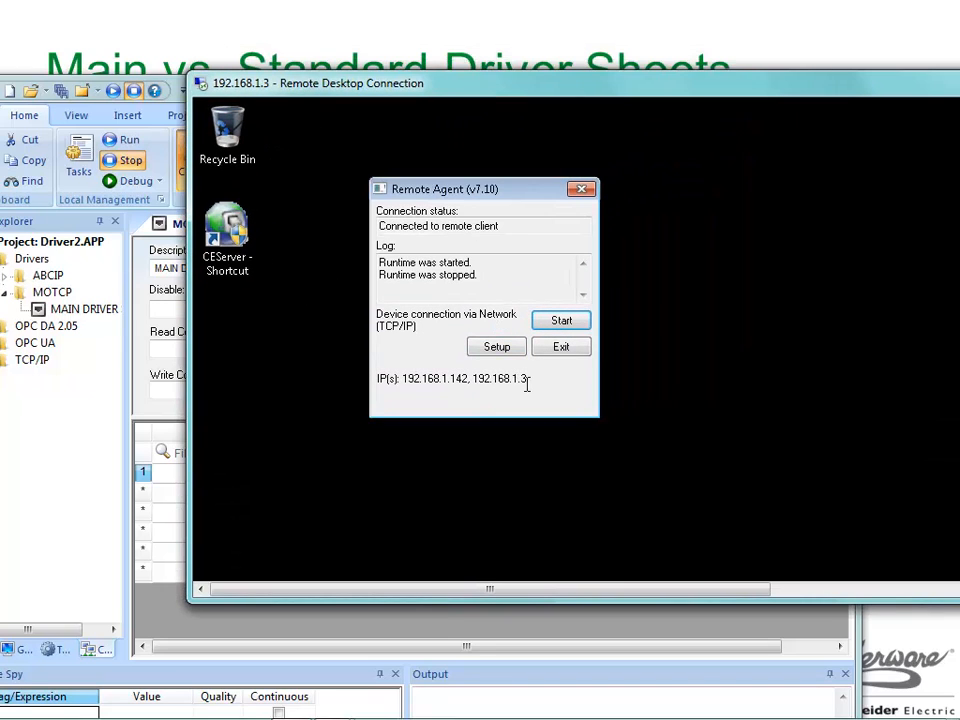
pyautogui.moveTo(527, 383); pyautogui.dragTo(509, 392)
pyautogui.click(513, 399)
pyautogui.moveTo(478, 91); pyautogui.dragTo(600, 0)
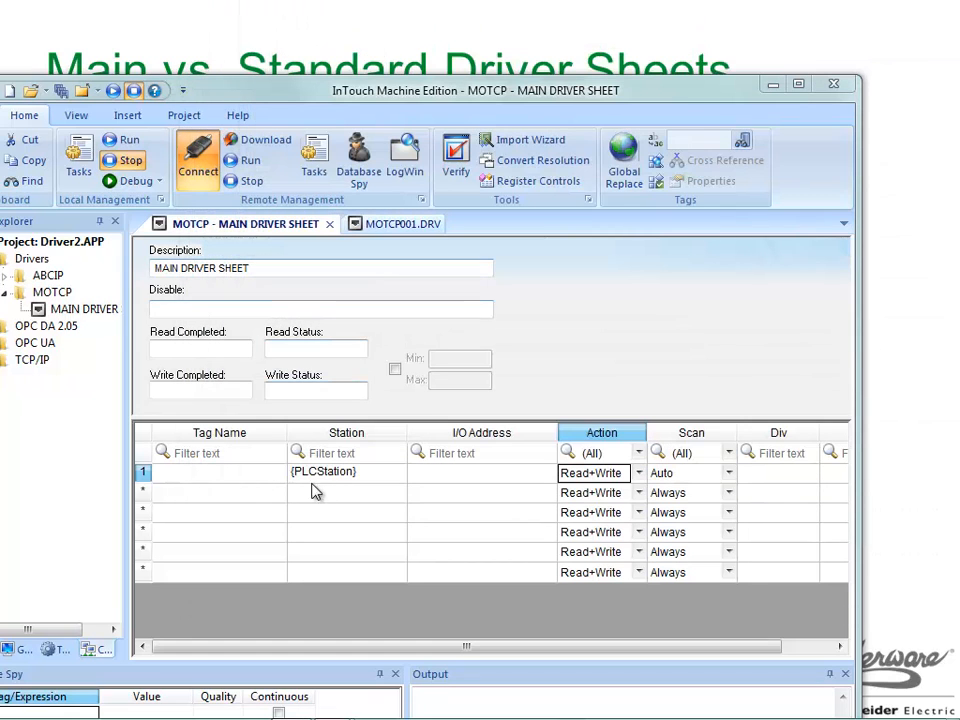
# Close the MOTCP001.DRV sheet, leaving the main driver sheet open.
pyautogui.click(410, 226)
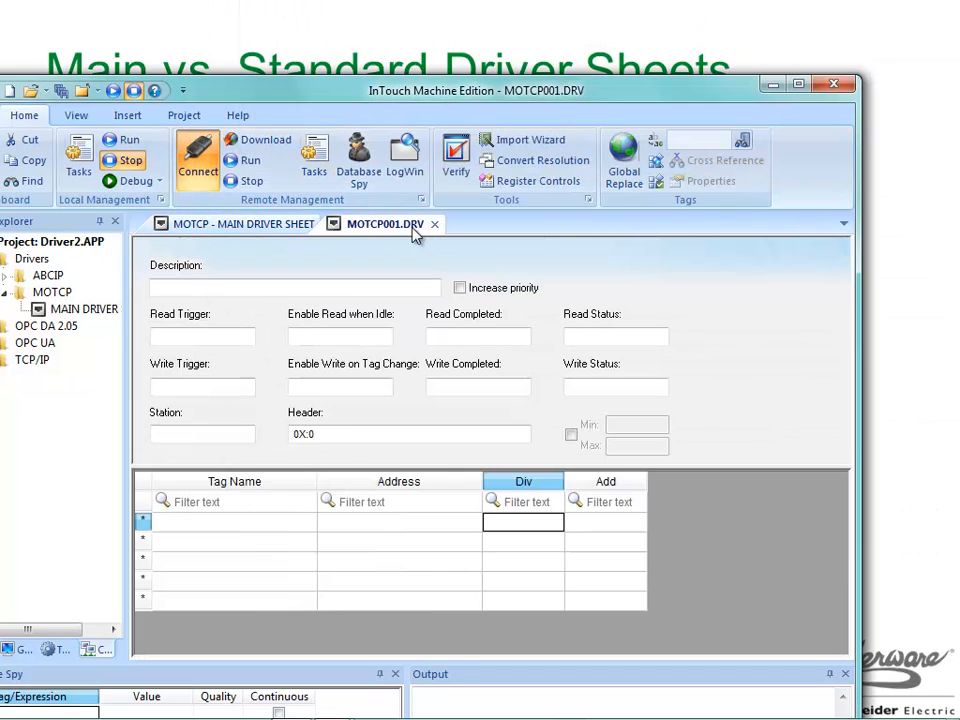
pyautogui.click(438, 226)
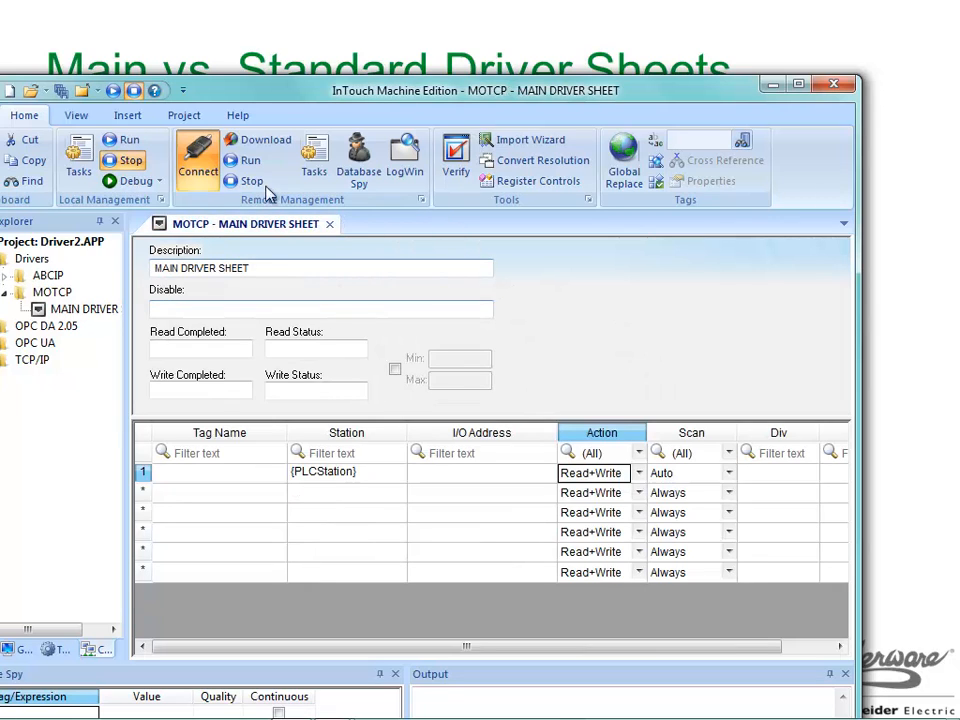
# Fill the main driver sheet's first row with the tag name Temperature and the Station 192.168.1.232:502:1.
pyautogui.click(219, 485)
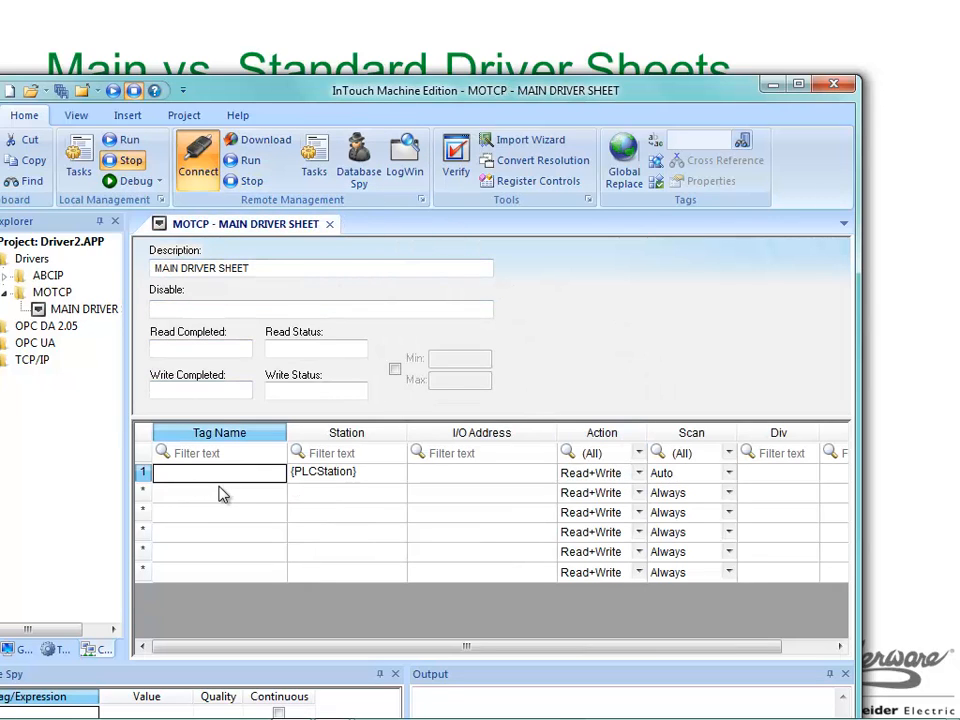
pyautogui.write('Temperature')
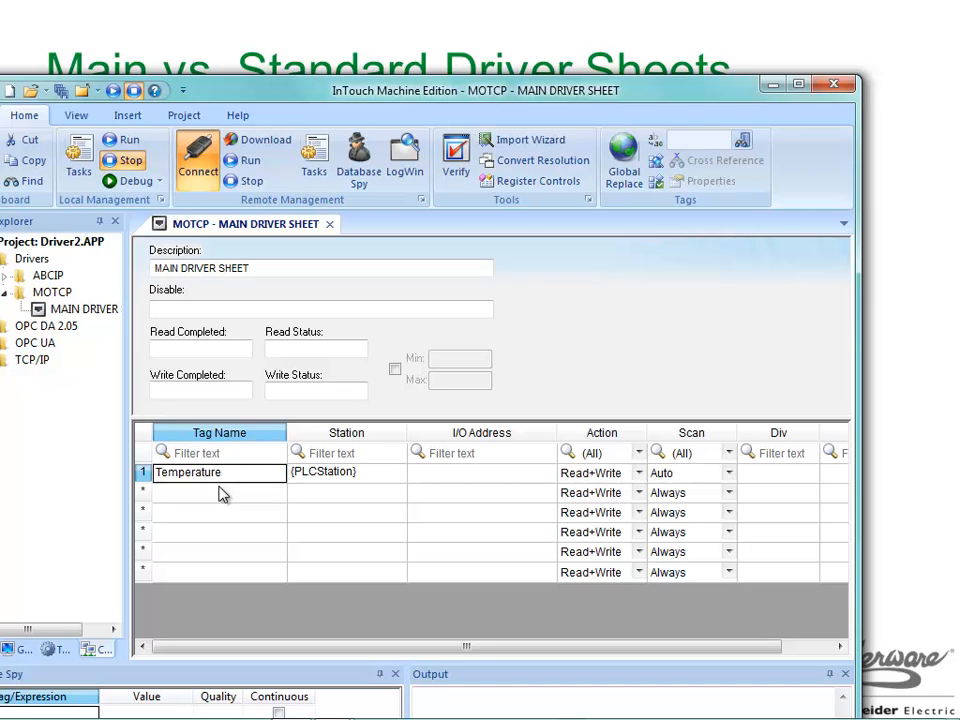
pyautogui.click(322, 486)
pyautogui.write('1')
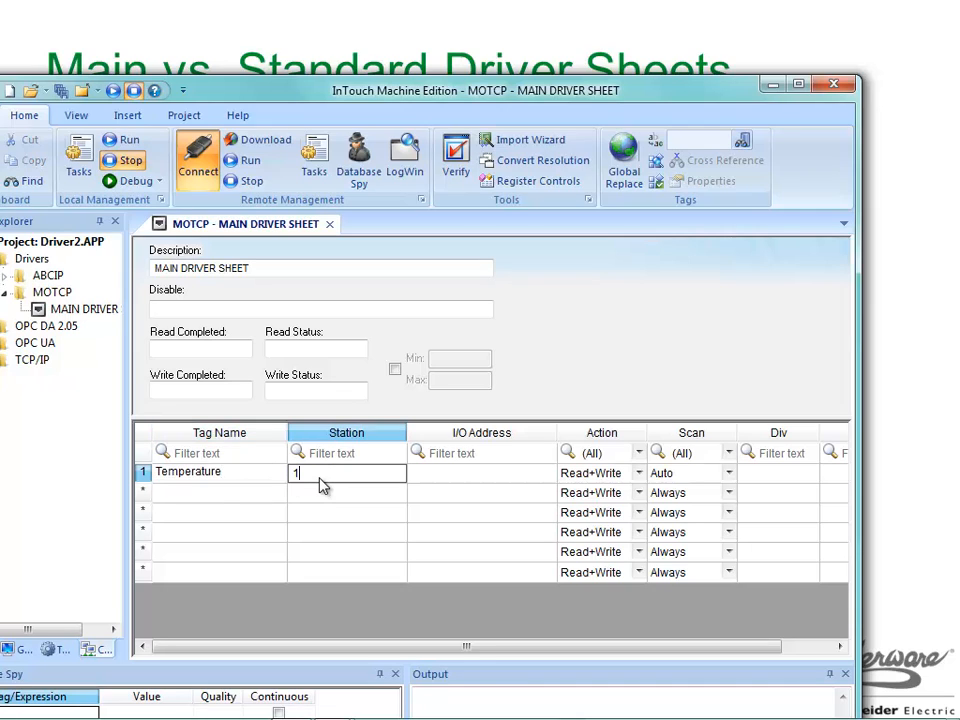
pyautogui.write('92.168.1.232:502:1')
pyautogui.press('Tab')
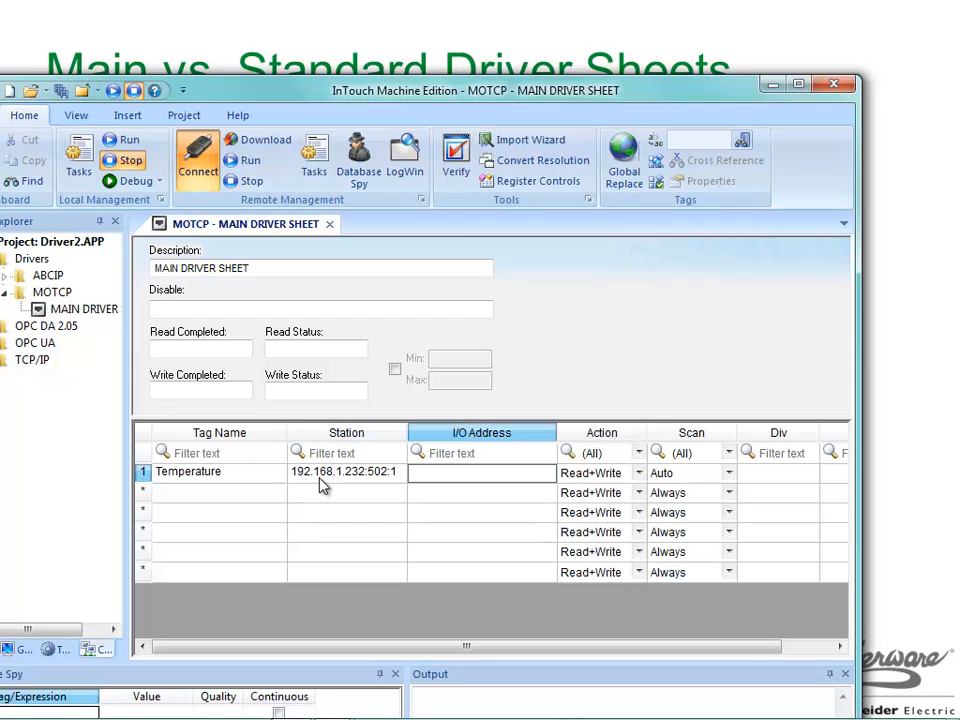
# Set the Temperature row's I/O address to 4X:1 and close the main driver sheet, saving the changes.
pyautogui.write('4x:1')
pyautogui.press('Return')
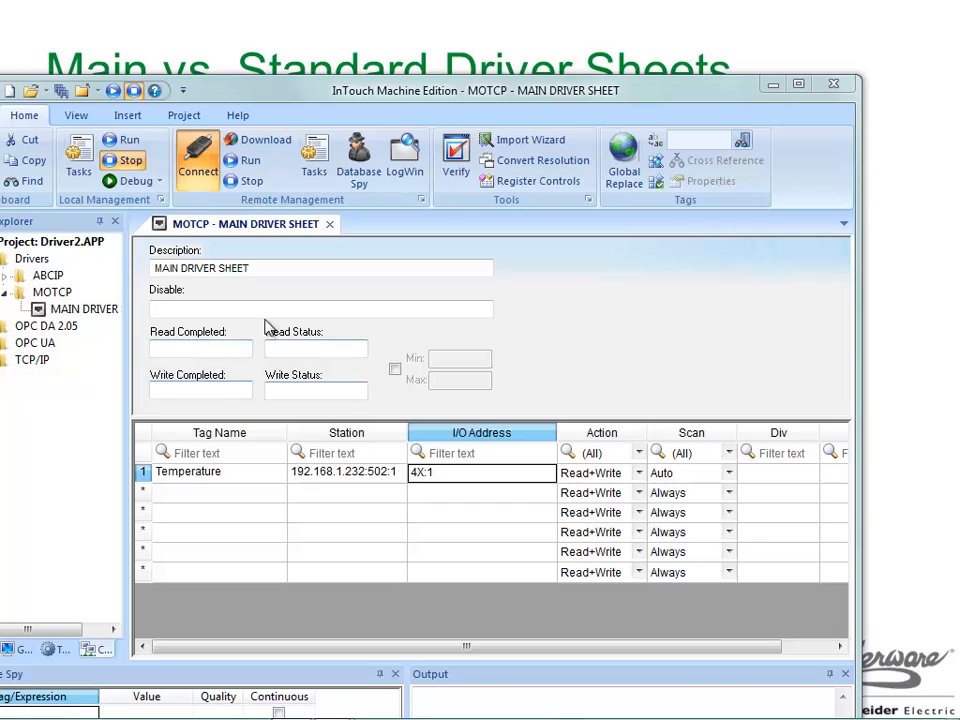
pyautogui.click(329, 224)
pyautogui.click(420, 436)
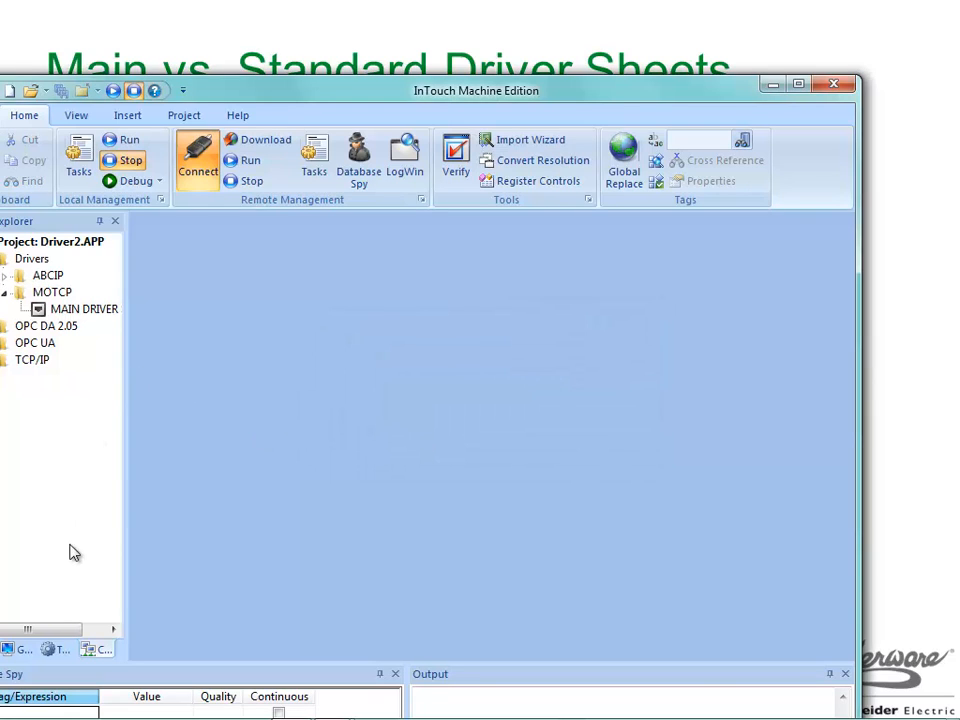
# Create a new graphics screen in the project, keeping the 1024 by 768 size.
pyautogui.click(16, 650)
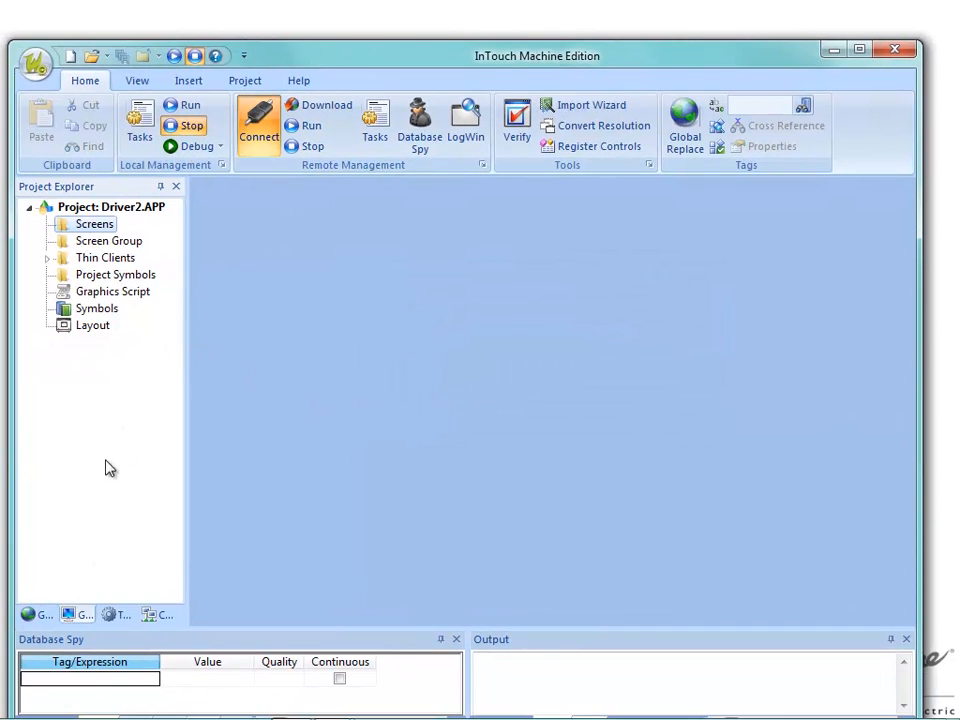
pyautogui.rightClick(96, 224)
pyautogui.click(122, 233)
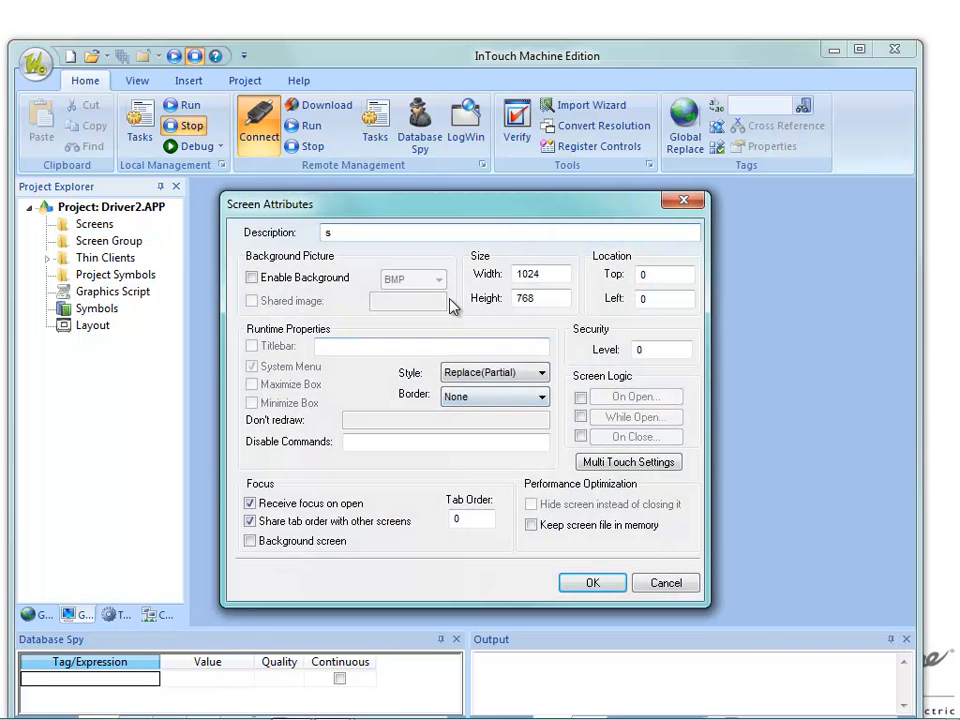
pyautogui.click(590, 582)
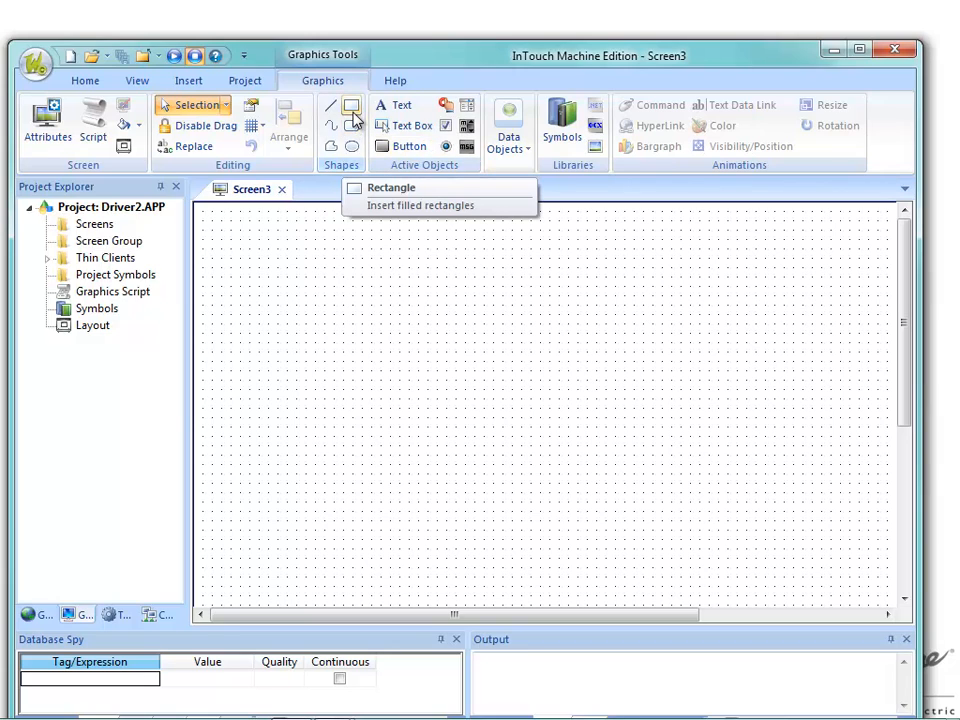
# Place the text "Temperature: ######" near the upper part of the new screen.
pyautogui.click(390, 105)
pyautogui.click(321, 273)
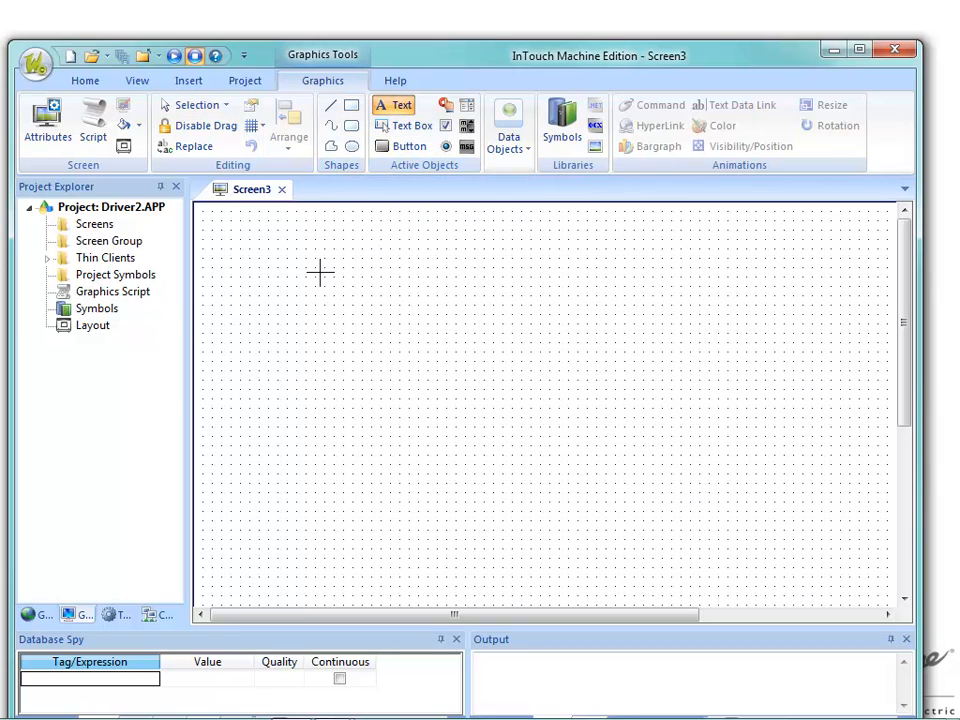
pyautogui.write('Temp')
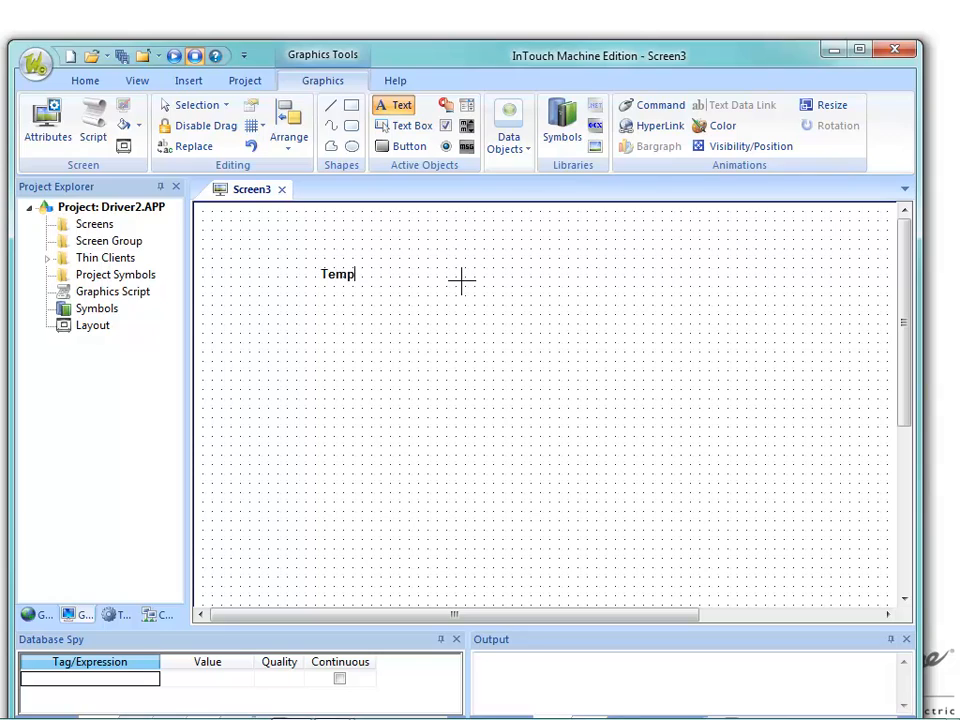
pyautogui.write('erature: #####')
pyautogui.press('Escape')
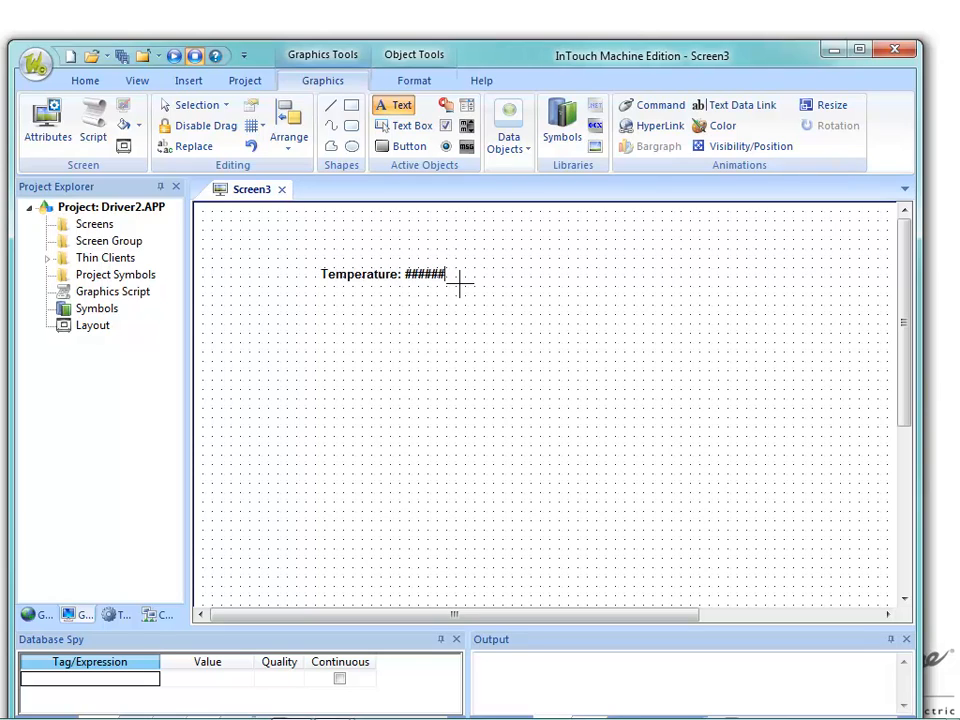
# Apply a Text Data Link animation to the "Temperature: ######" text and link it to the Temperature tag.
pyautogui.click(336, 279)
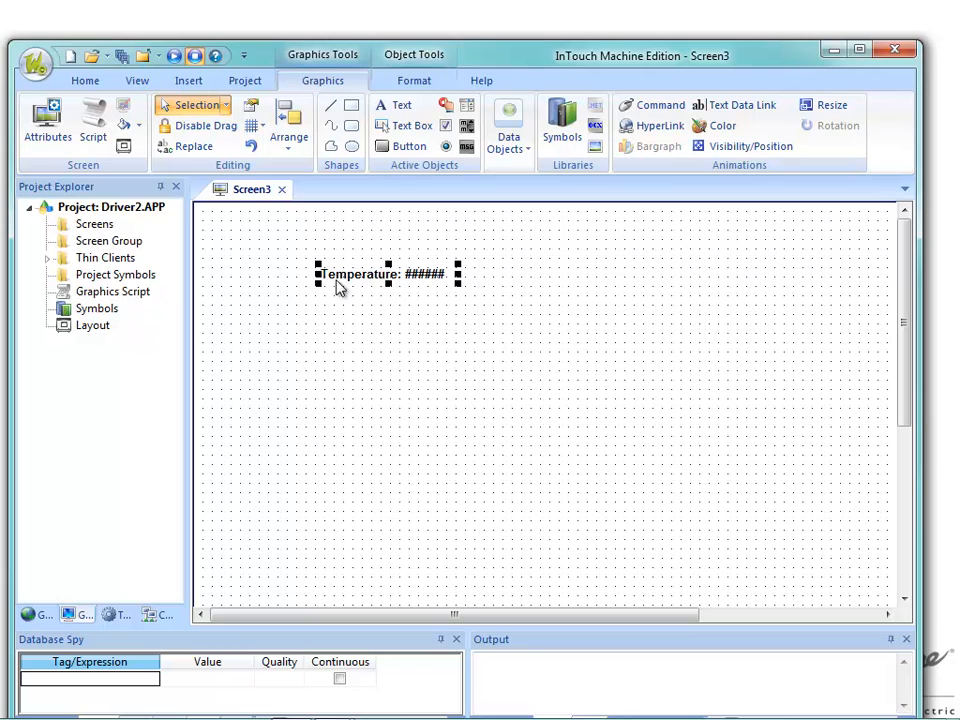
pyautogui.click(738, 106)
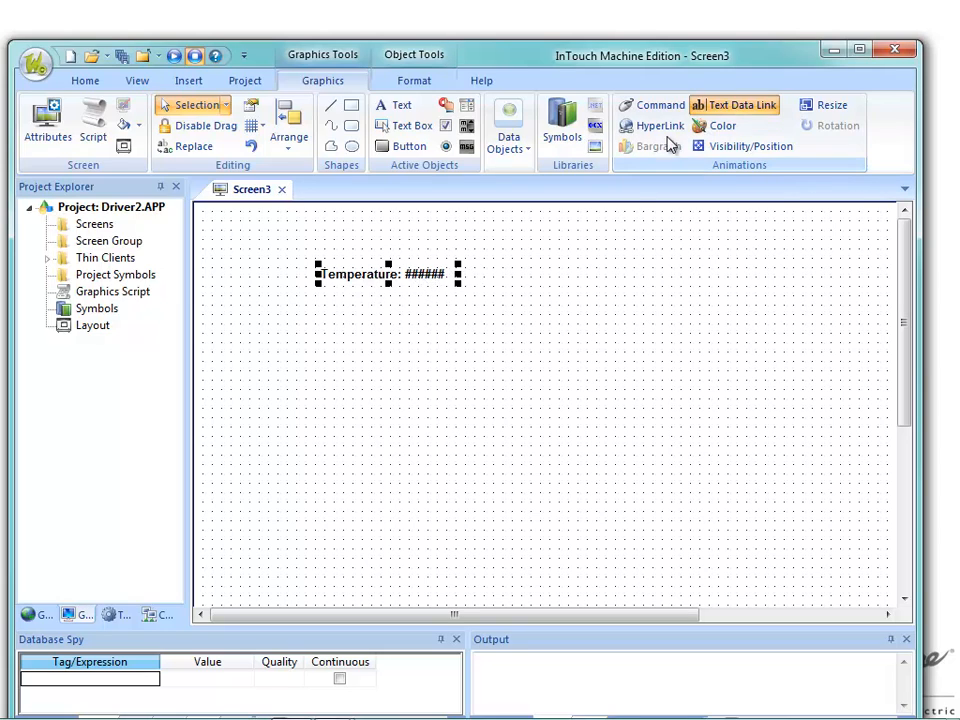
pyautogui.doubleClick(398, 273)
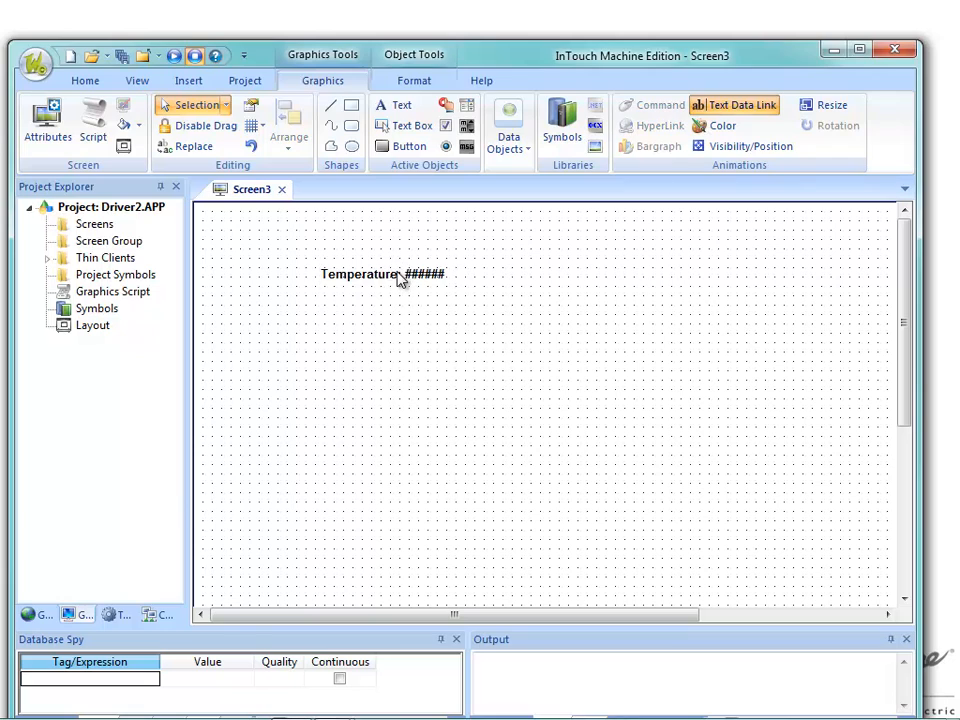
pyautogui.click(536, 304)
pyautogui.click(533, 317)
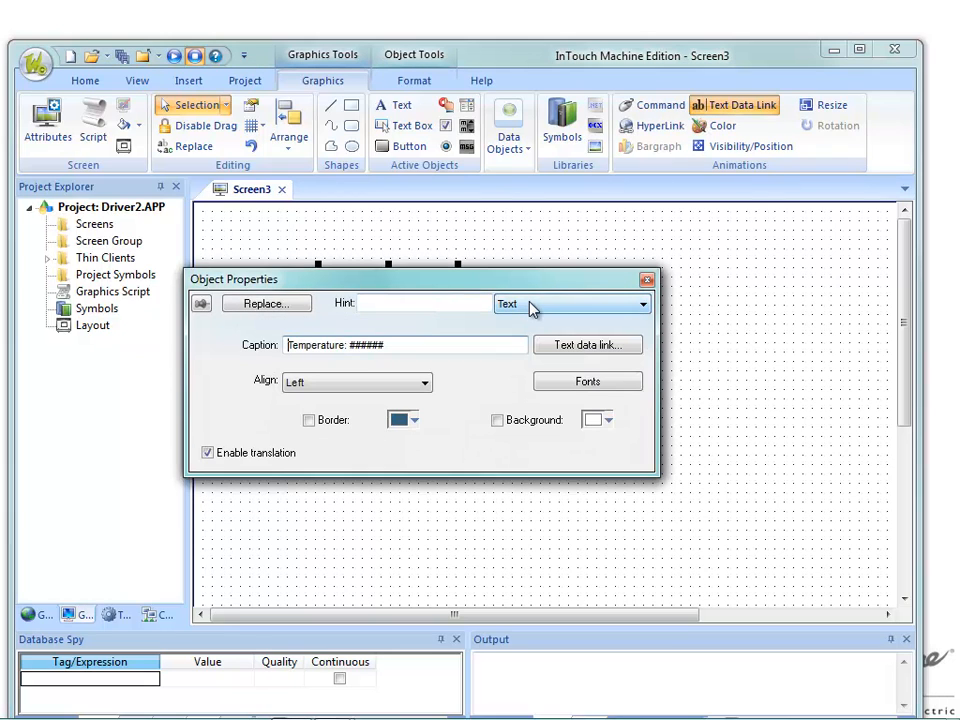
pyautogui.click(530, 306)
pyautogui.click(527, 336)
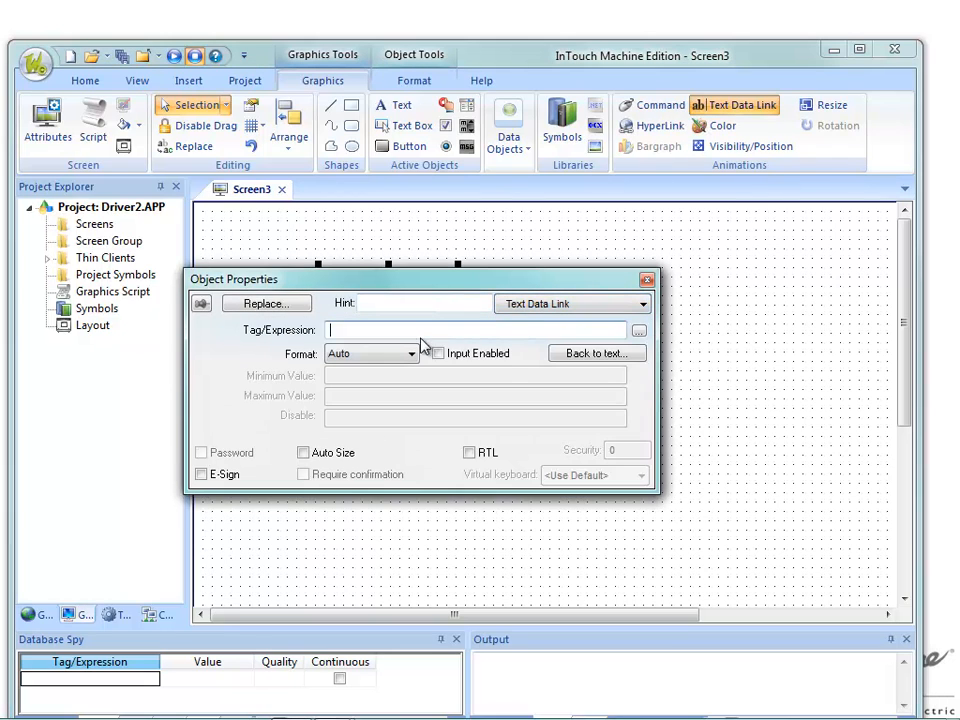
pyautogui.click(636, 327)
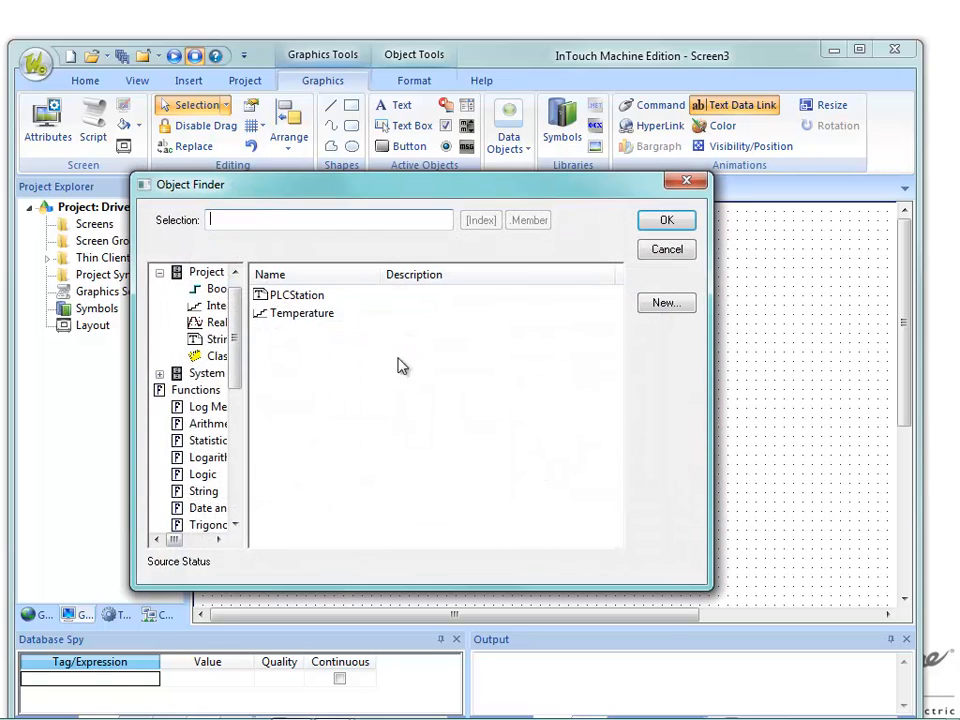
pyautogui.click(310, 314)
pyautogui.click(668, 222)
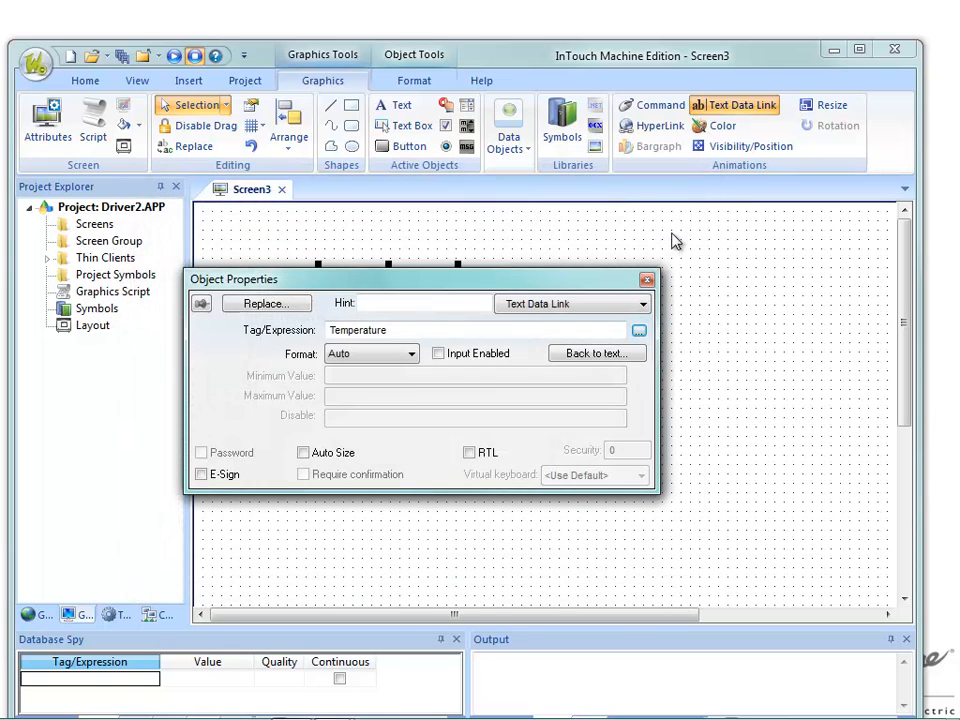
pyautogui.click(752, 308)
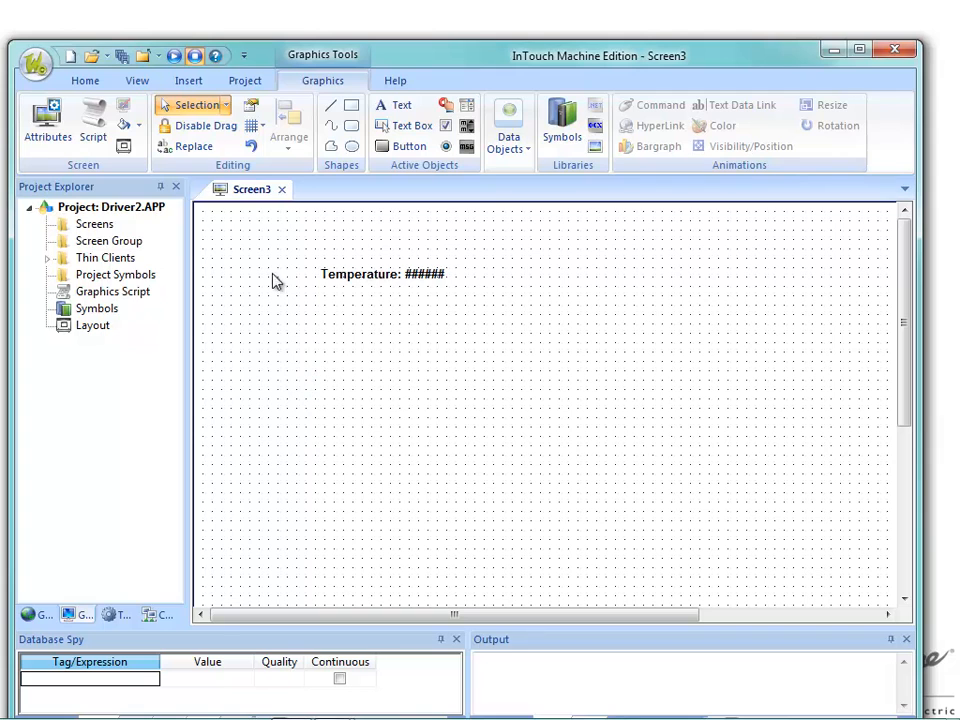
# Close the screen, saving it as Main without downloading it to the target, and set it as the startup screen.
pyautogui.click(282, 189)
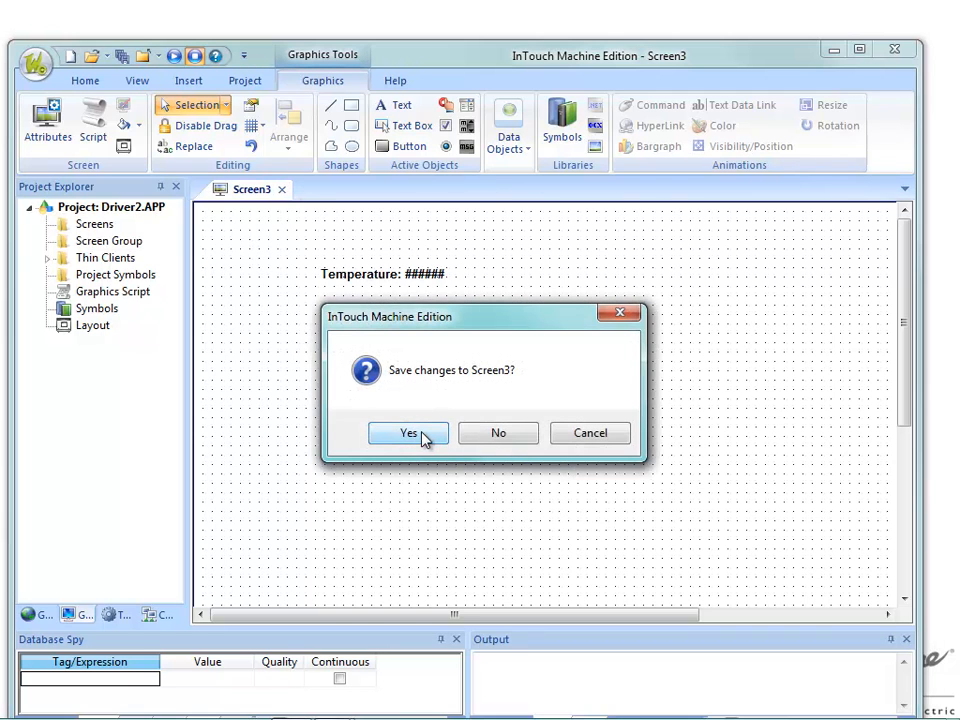
pyautogui.click(424, 440)
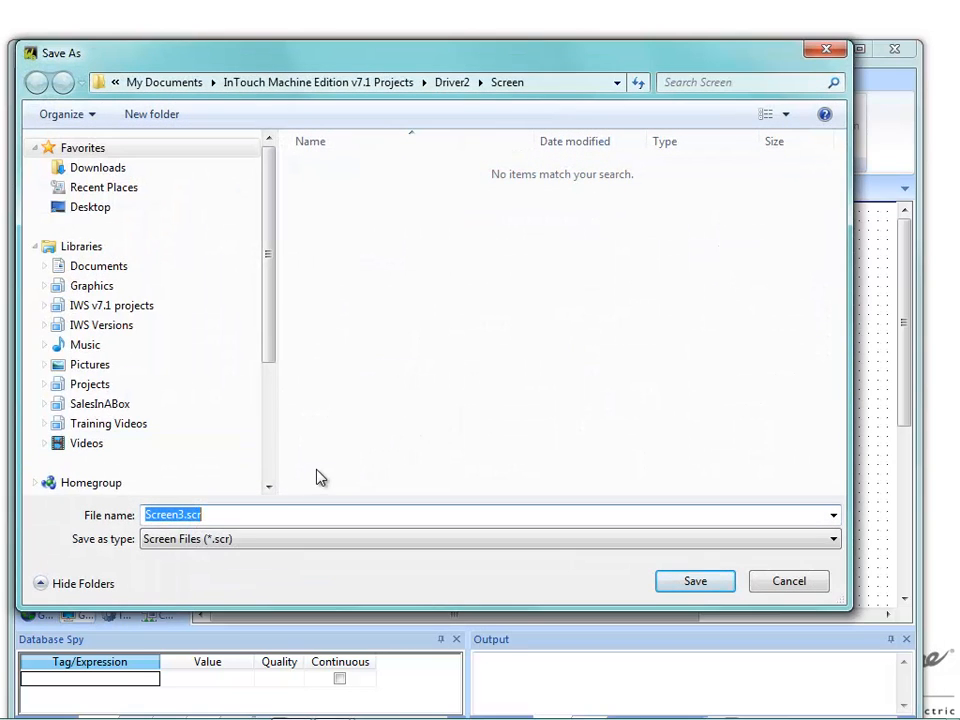
pyautogui.write('Main')
pyautogui.press('Return')
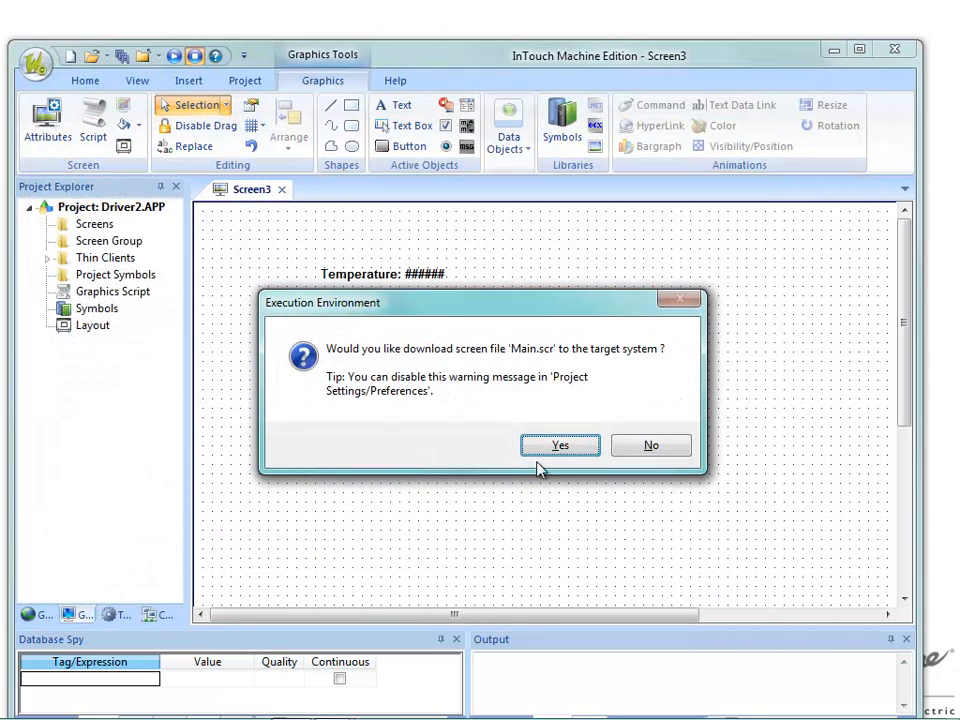
pyautogui.click(637, 448)
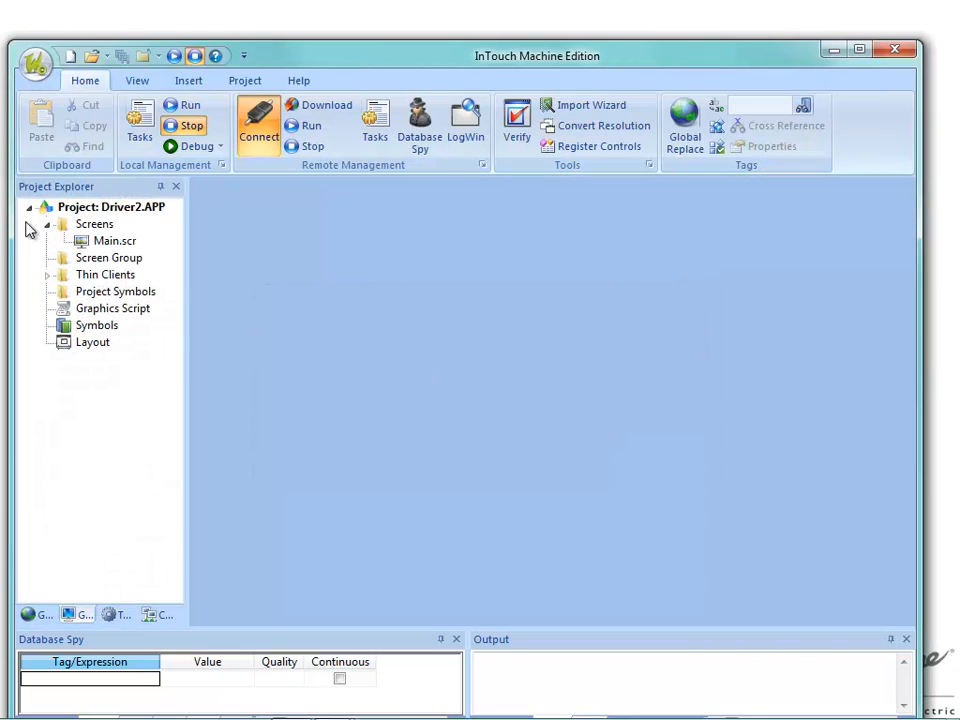
pyautogui.rightClick(112, 243)
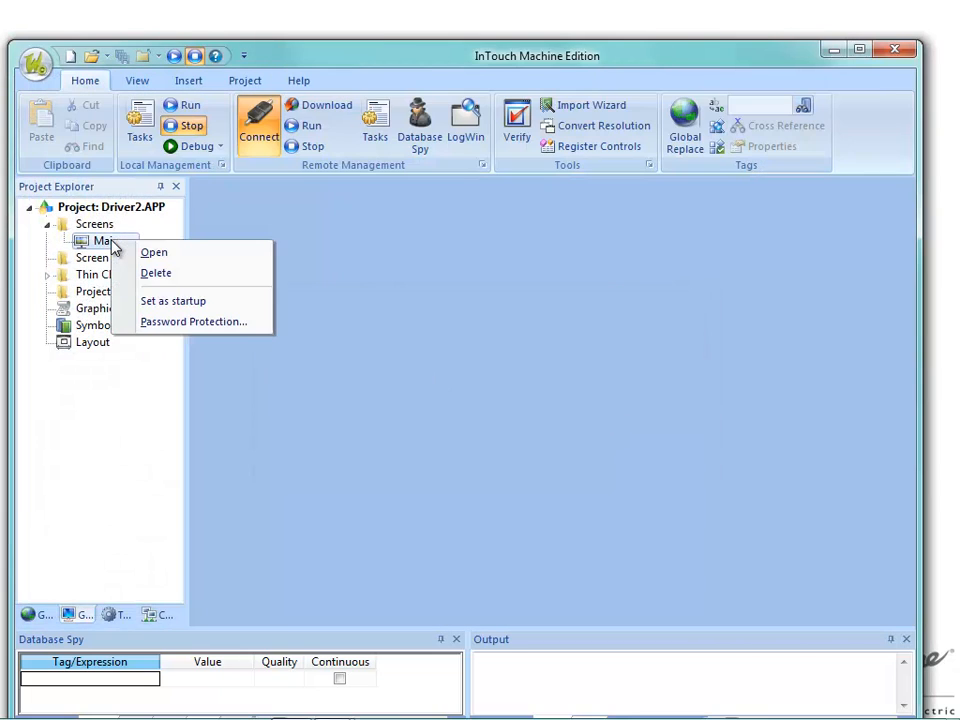
pyautogui.click(168, 310)
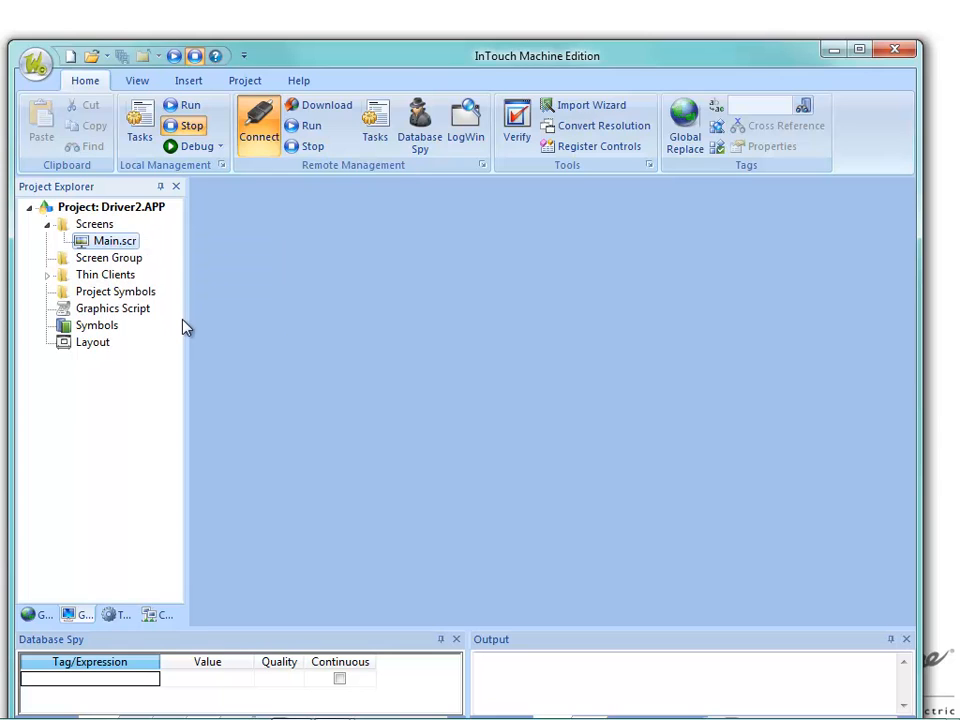
# Set the remote project's target path to C:\ITME\Projects\Driver2\ and accept overwriting the folder's contents.
pyautogui.click(262, 138)
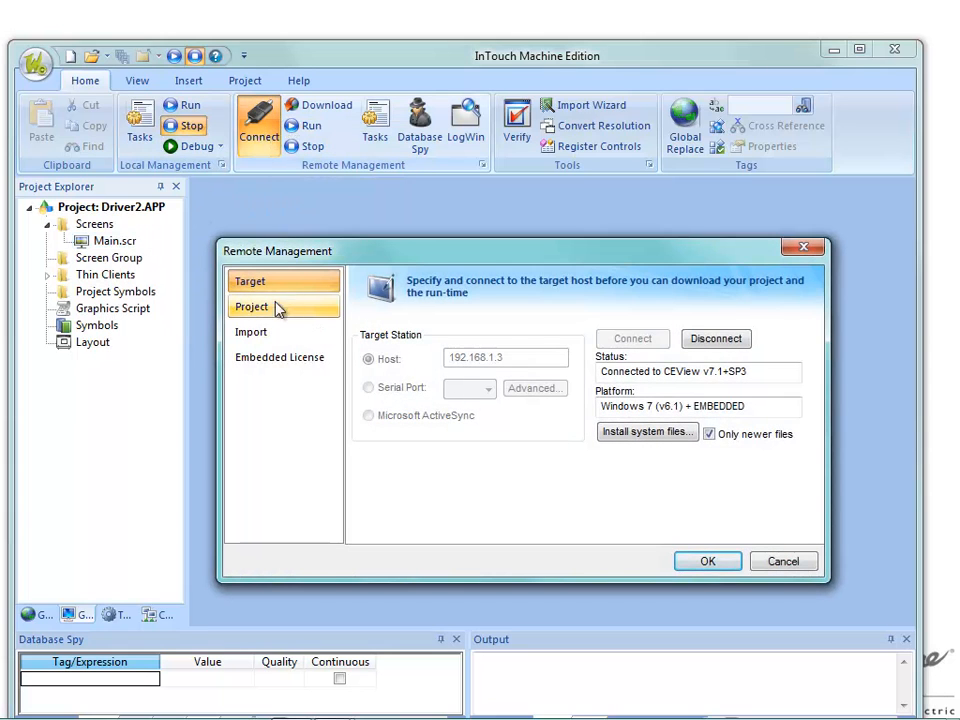
pyautogui.click(279, 311)
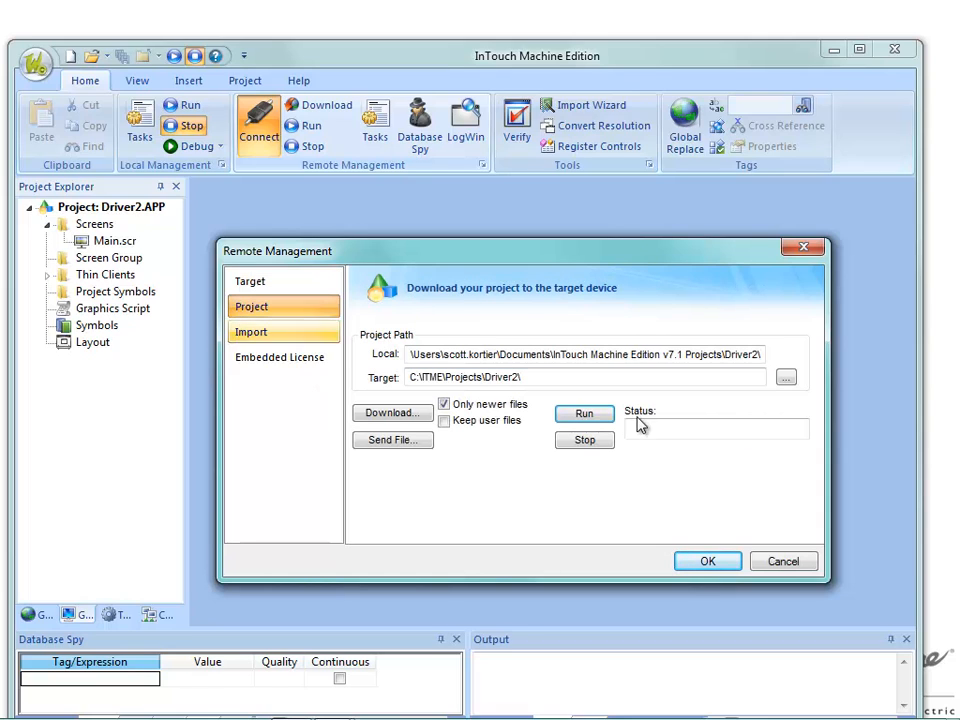
pyautogui.click(786, 378)
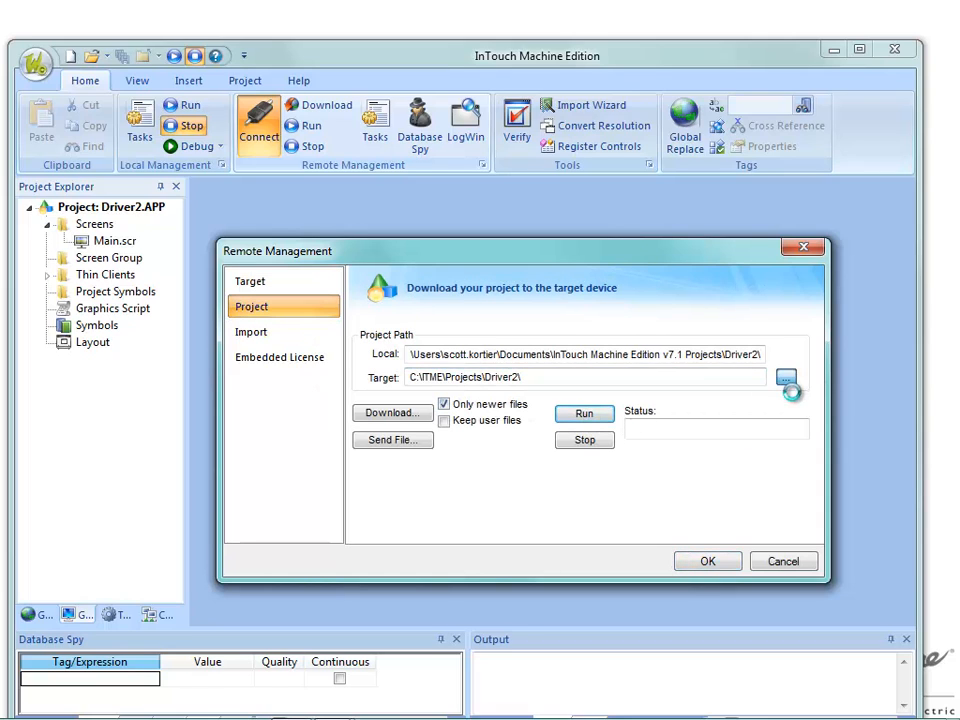
pyautogui.click(568, 367)
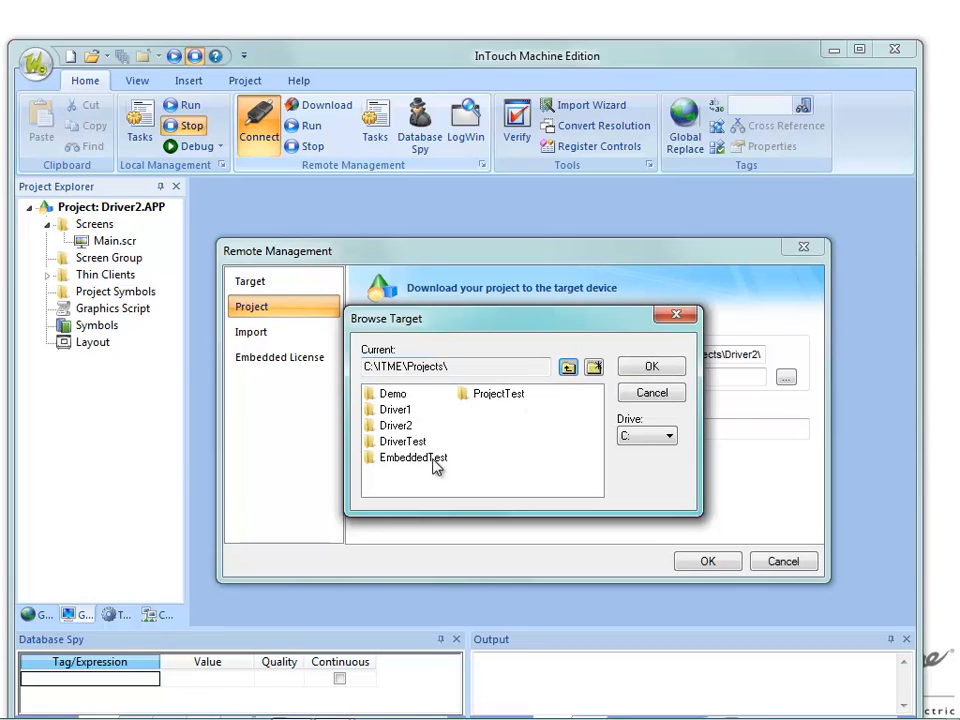
pyautogui.click(386, 426)
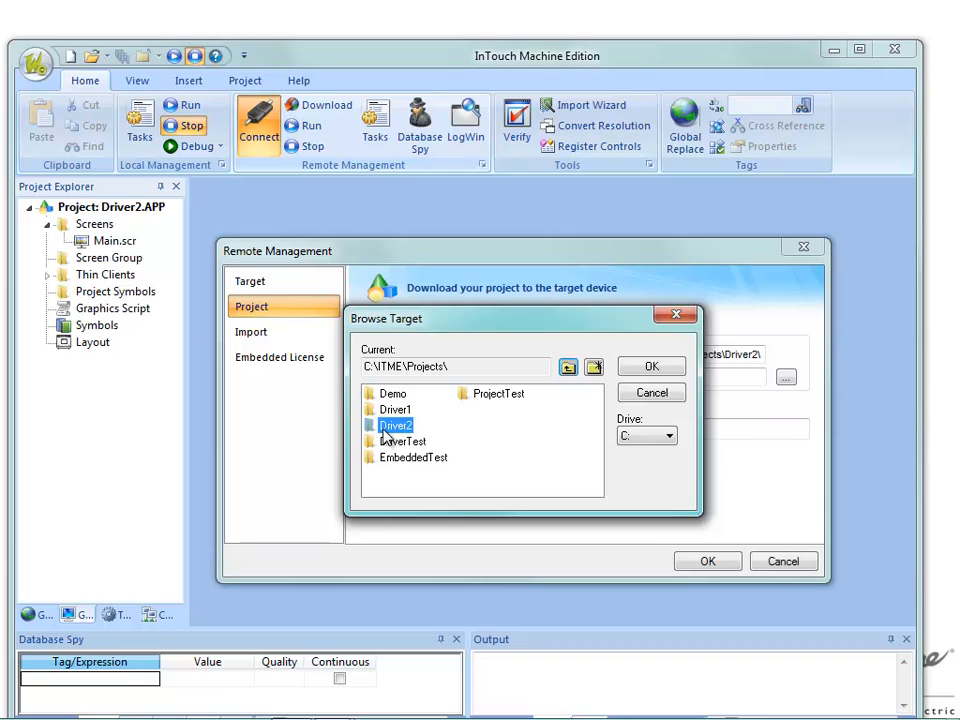
pyautogui.doubleClick(384, 427)
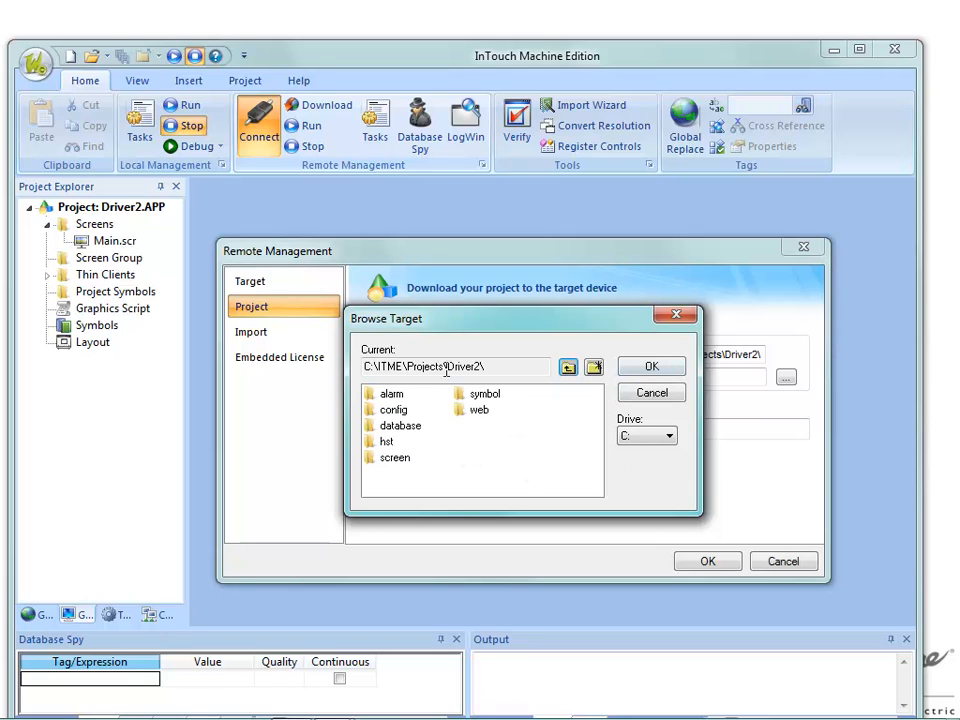
pyautogui.click(645, 368)
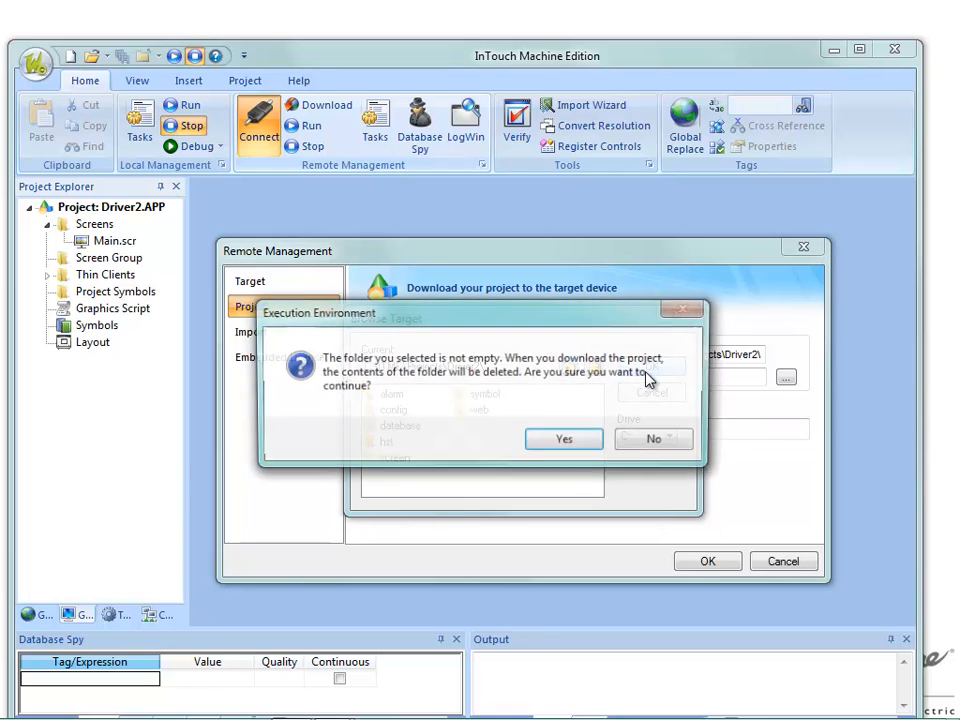
pyautogui.click(566, 443)
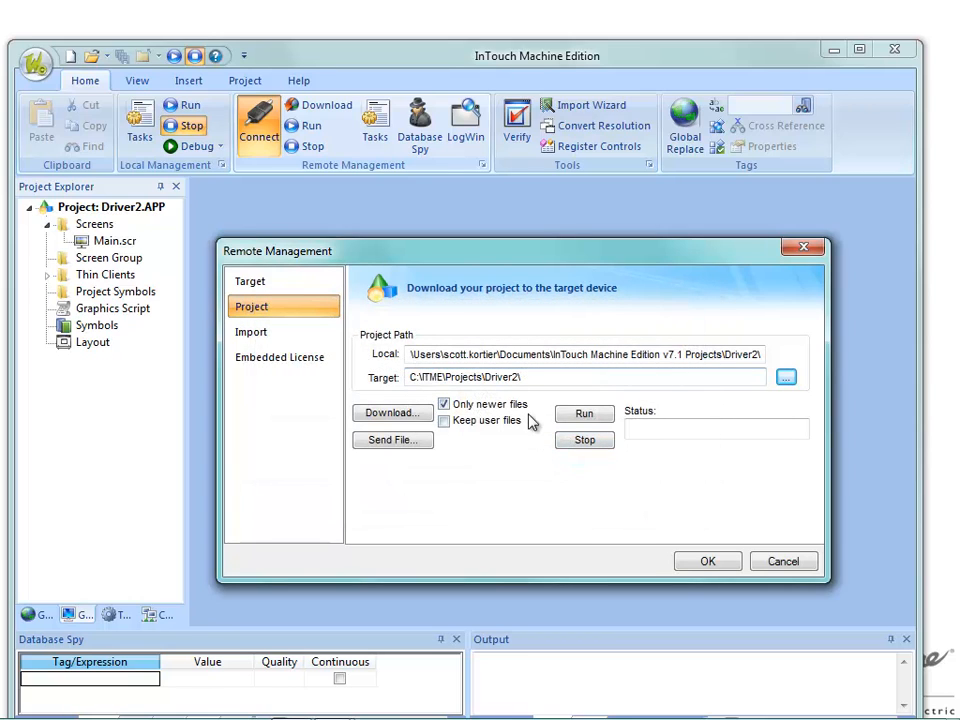
# Download the project to the target device and run it there.
pyautogui.click(402, 419)
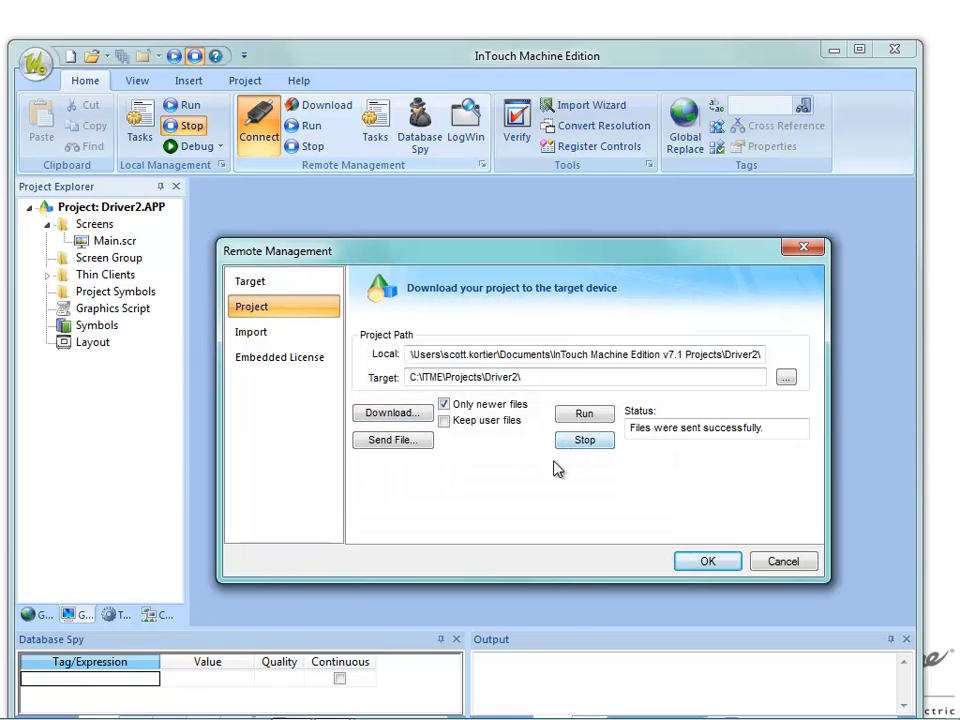
pyautogui.click(578, 420)
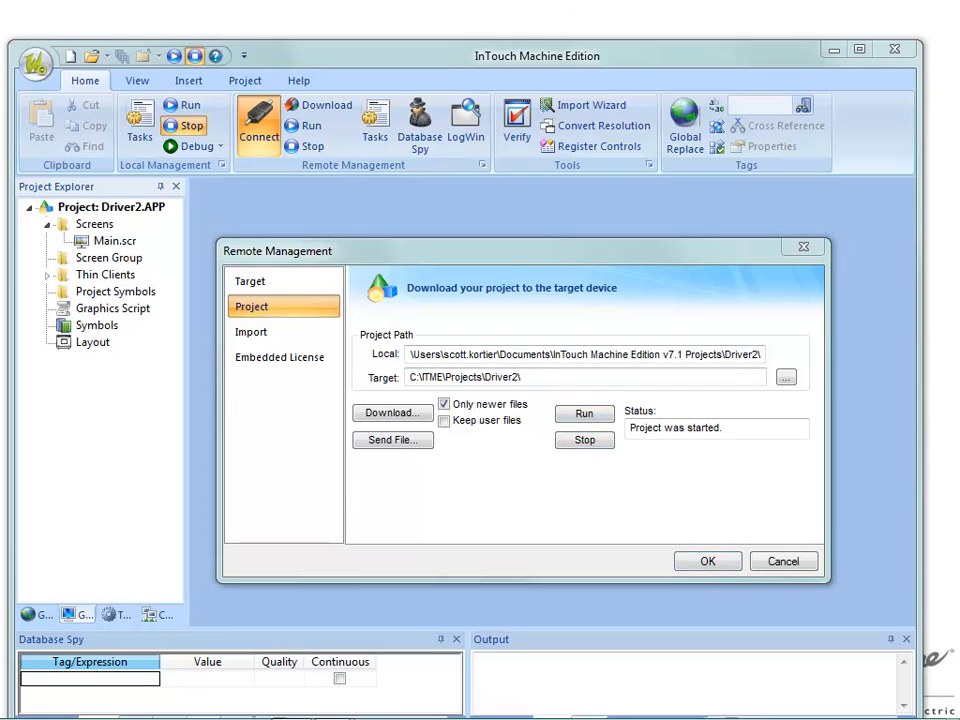
# Check the running Temperature value in the Remote Desktop Connection window and return to InTouch Machine Edition.
pyautogui.moveTo(830, 2); pyautogui.dragTo(719, 68)
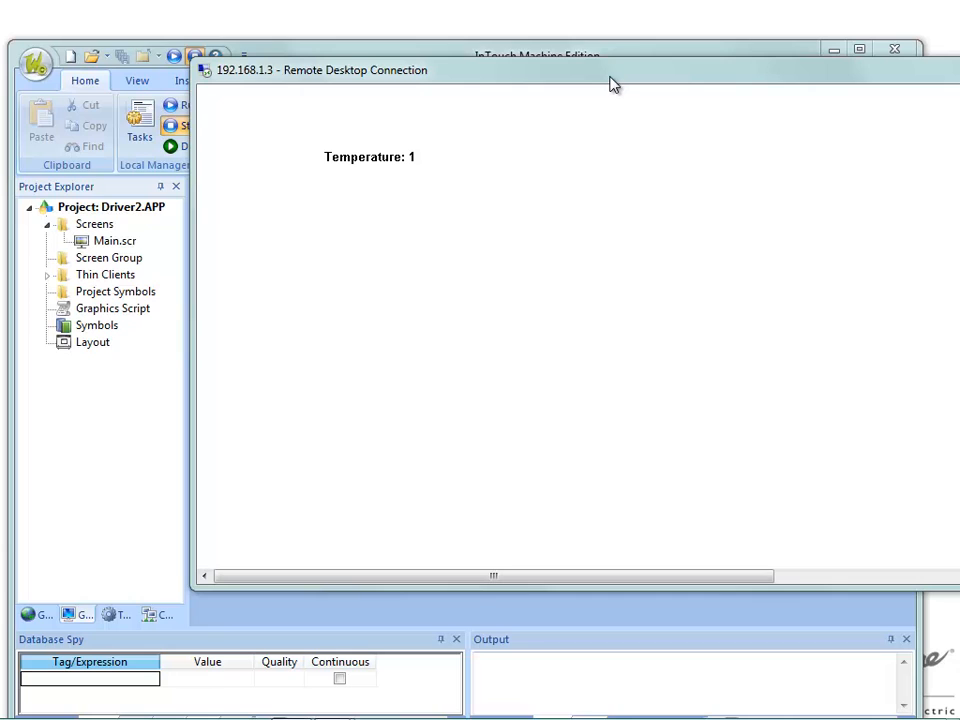
pyautogui.moveTo(613, 85); pyautogui.dragTo(510, 131)
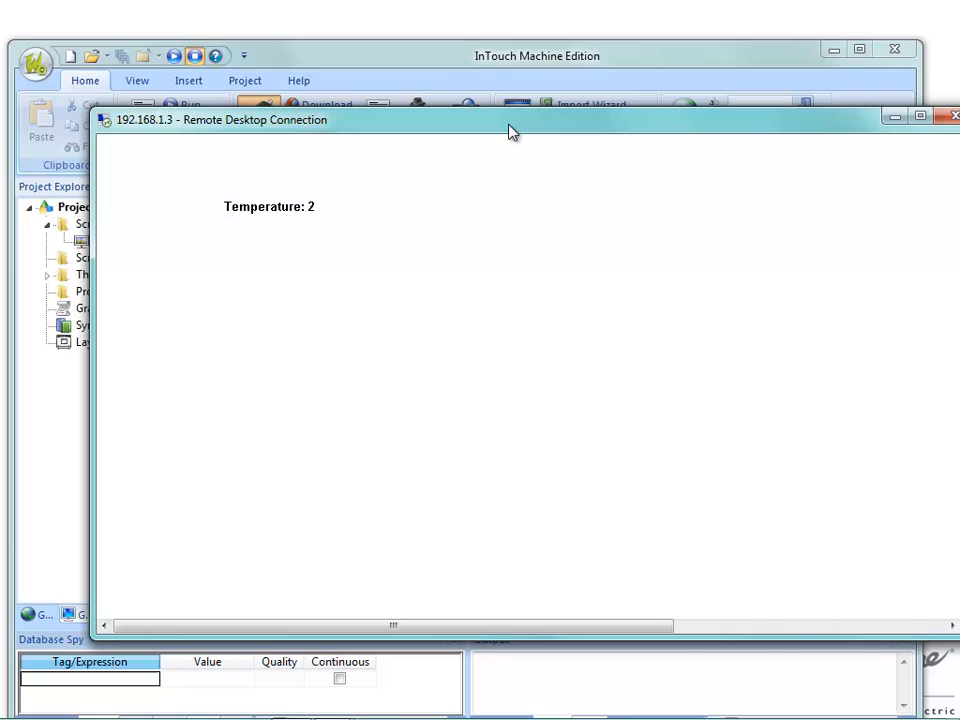
pyautogui.click(380, 66)
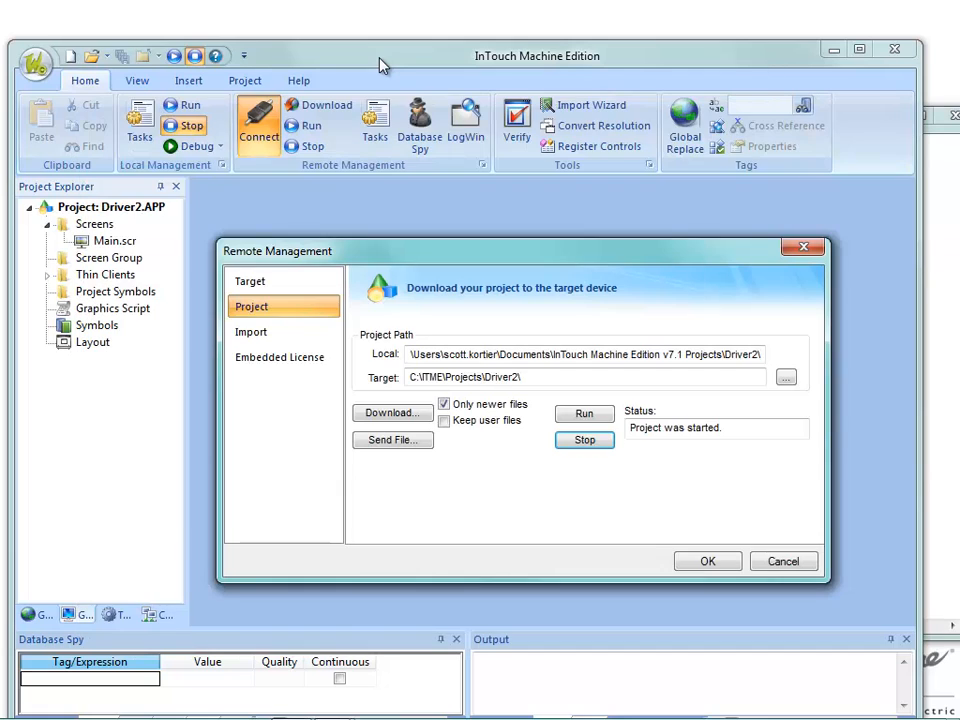
# Open the remote LogWin for host 192.168.1.3 and enable logging of Field Read Commands.
pyautogui.click(443, 403)
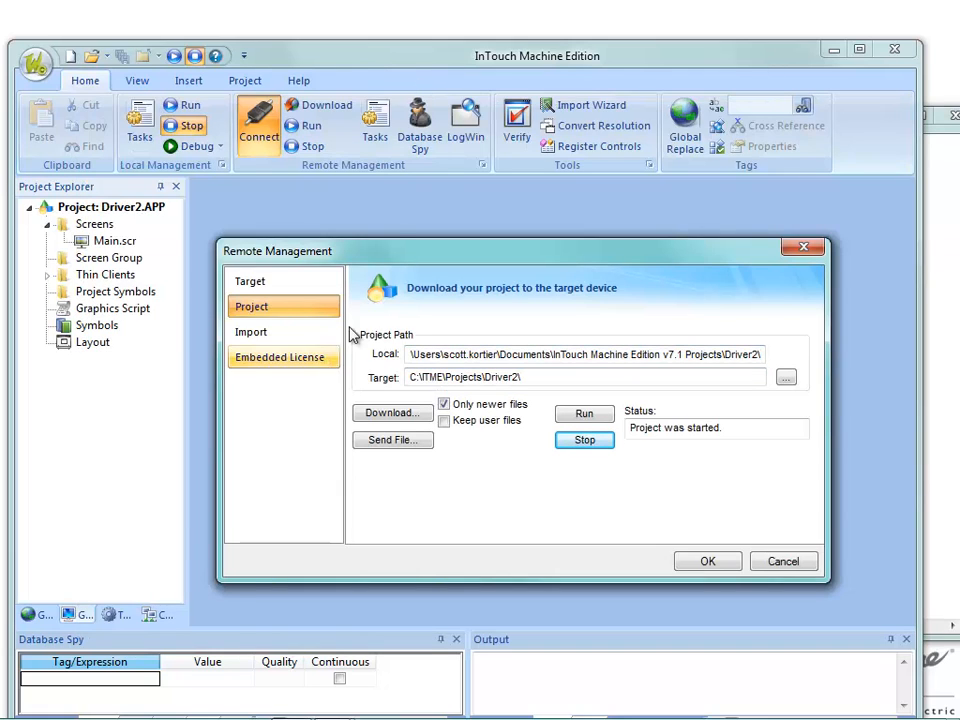
pyautogui.click(706, 562)
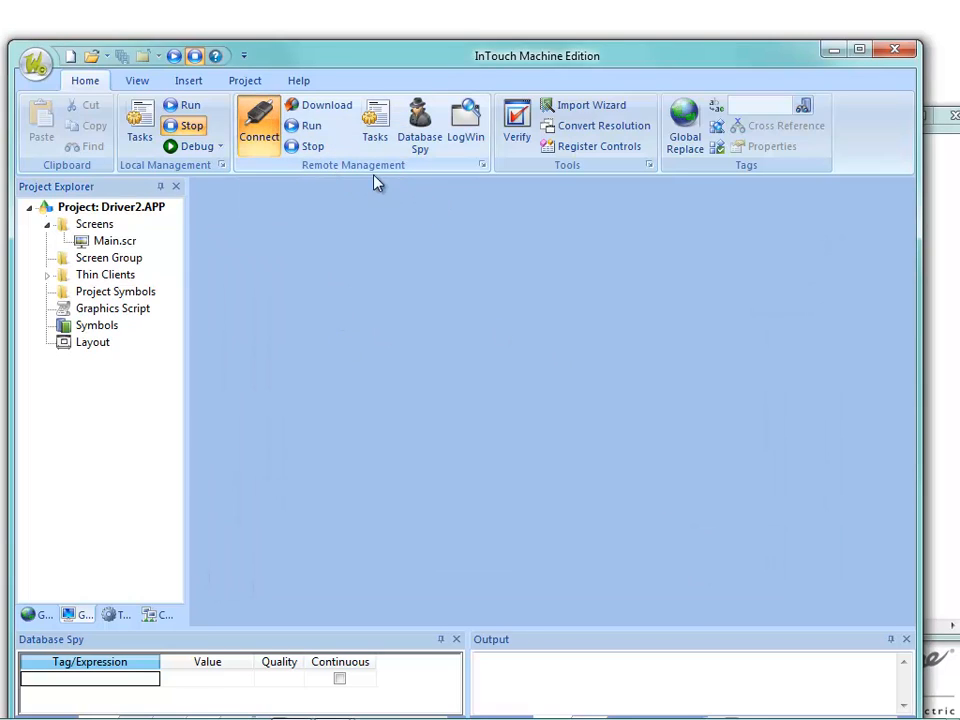
pyautogui.click(474, 143)
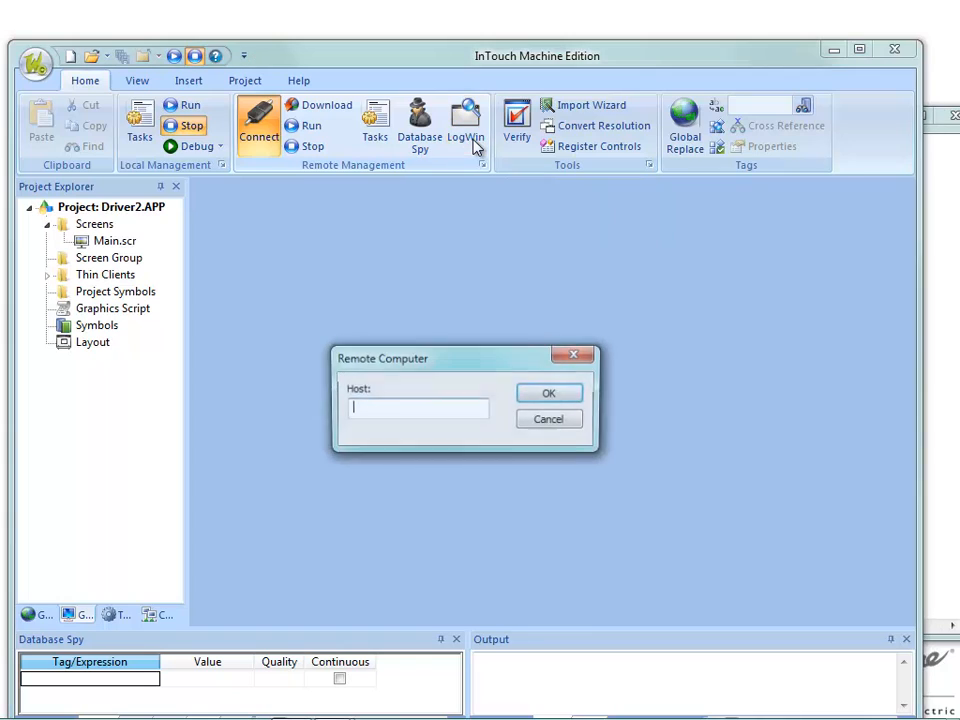
pyautogui.write('1')
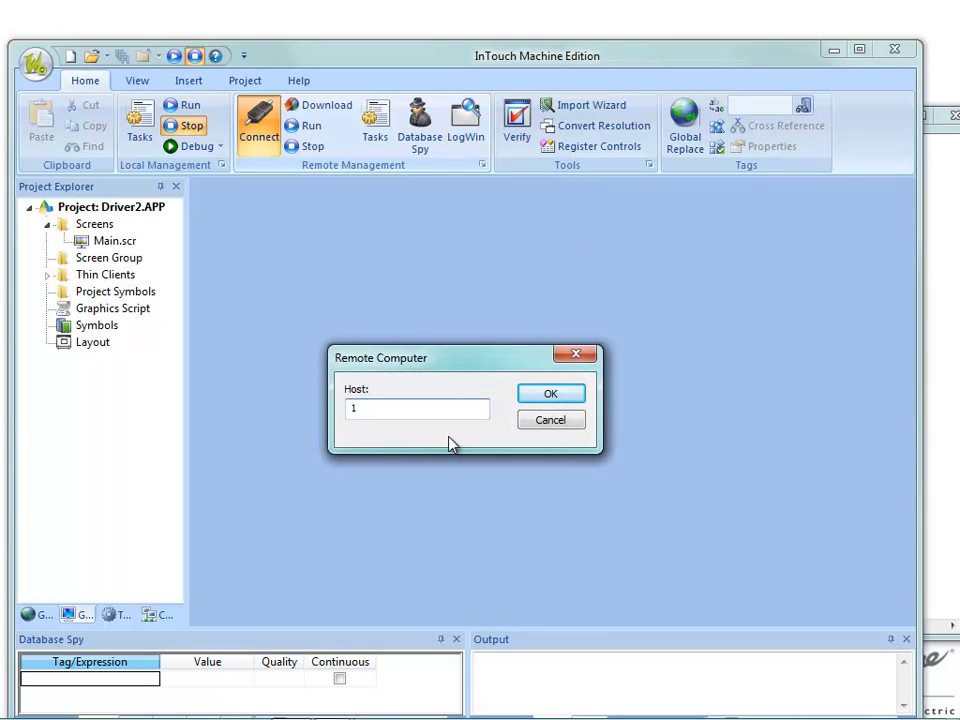
pyautogui.write('92.168.1.3')
pyautogui.press('Return')
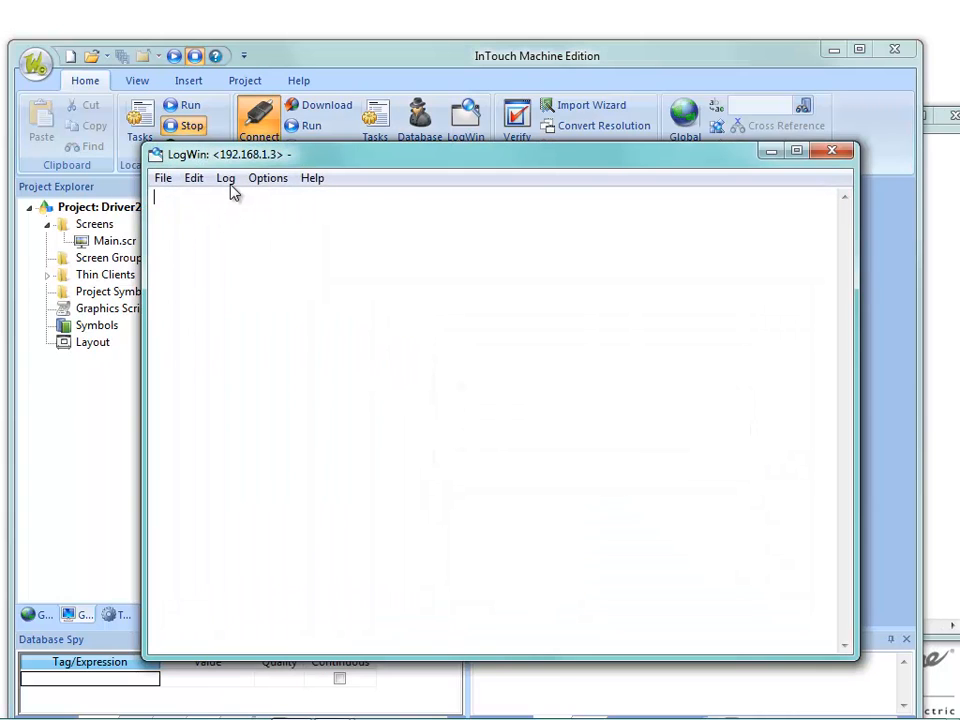
pyautogui.click(226, 180)
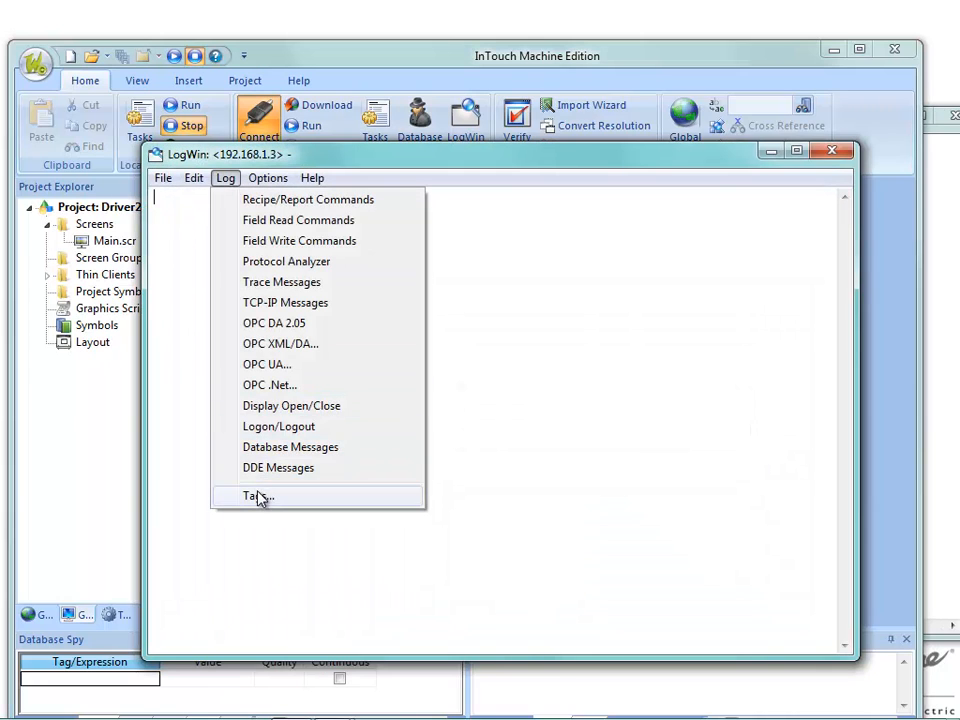
pyautogui.click(282, 220)
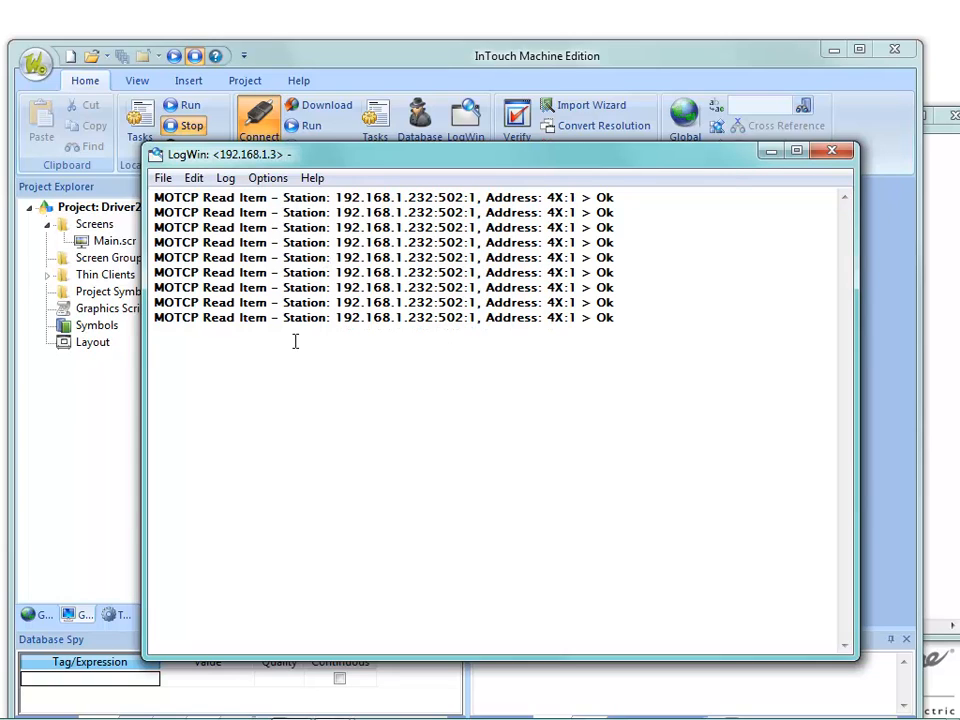
pyautogui.click(193, 178)
pyautogui.moveTo(165, 180)
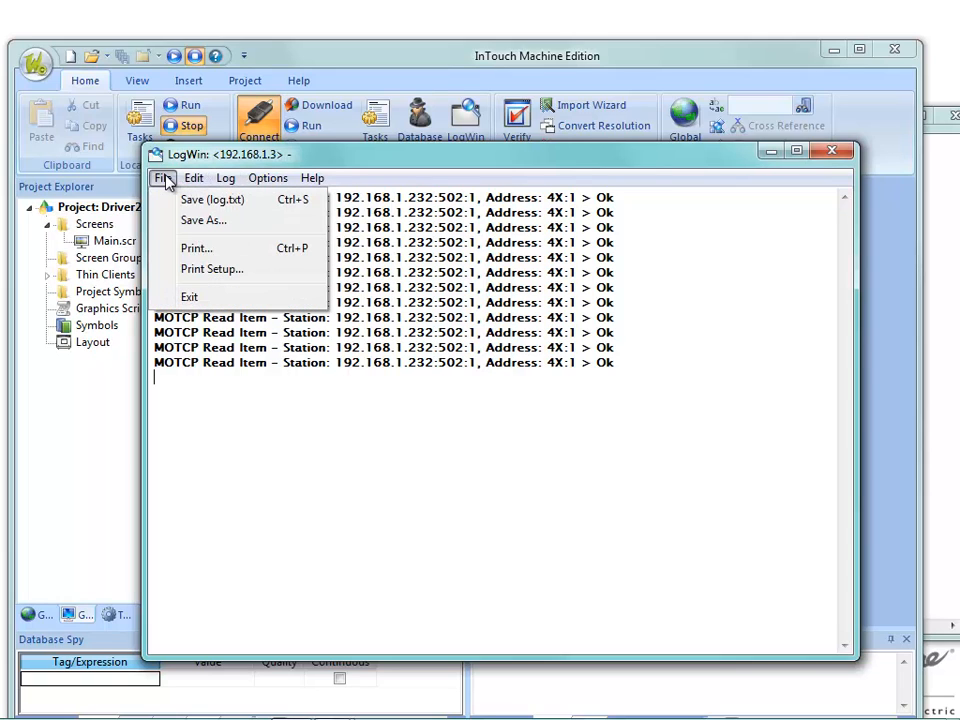
pyautogui.moveTo(264, 185)
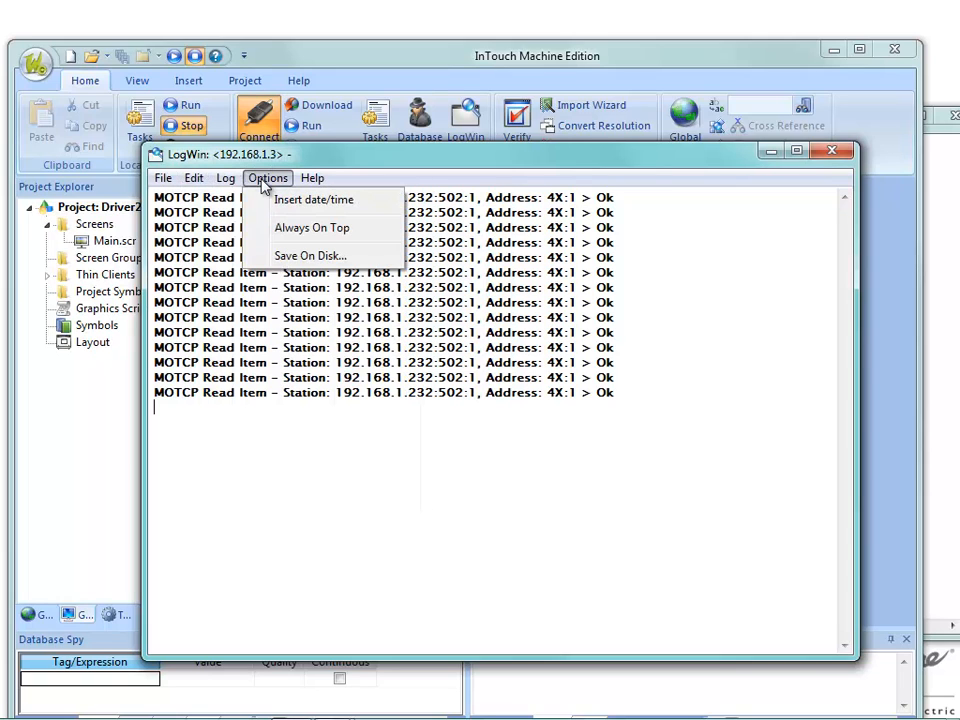
pyautogui.moveTo(224, 182)
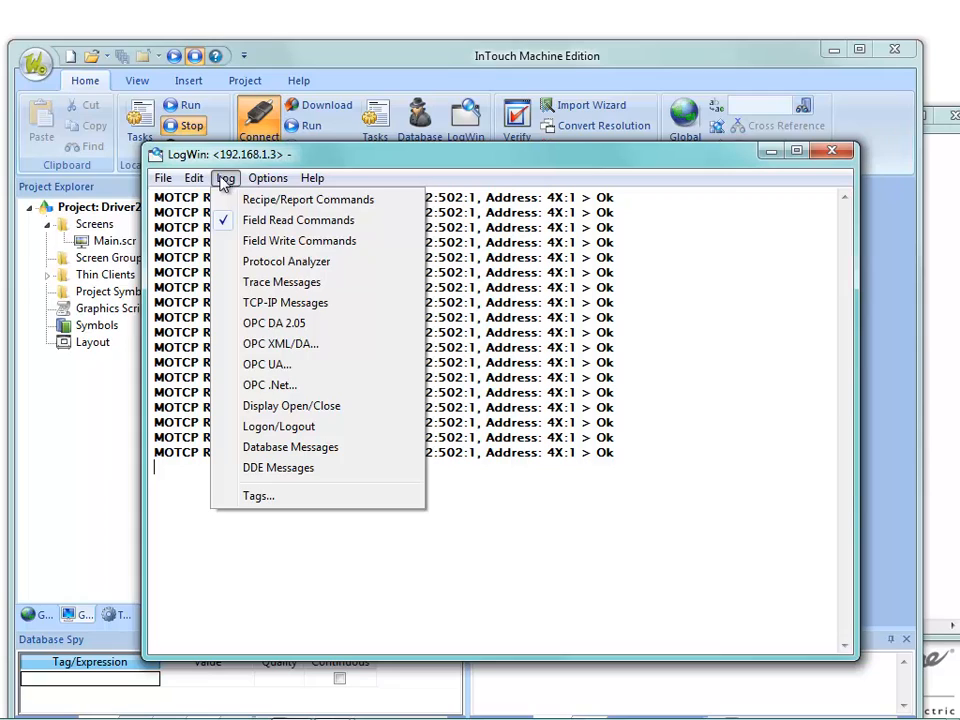
pyautogui.moveTo(195, 180)
pyautogui.click(226, 219)
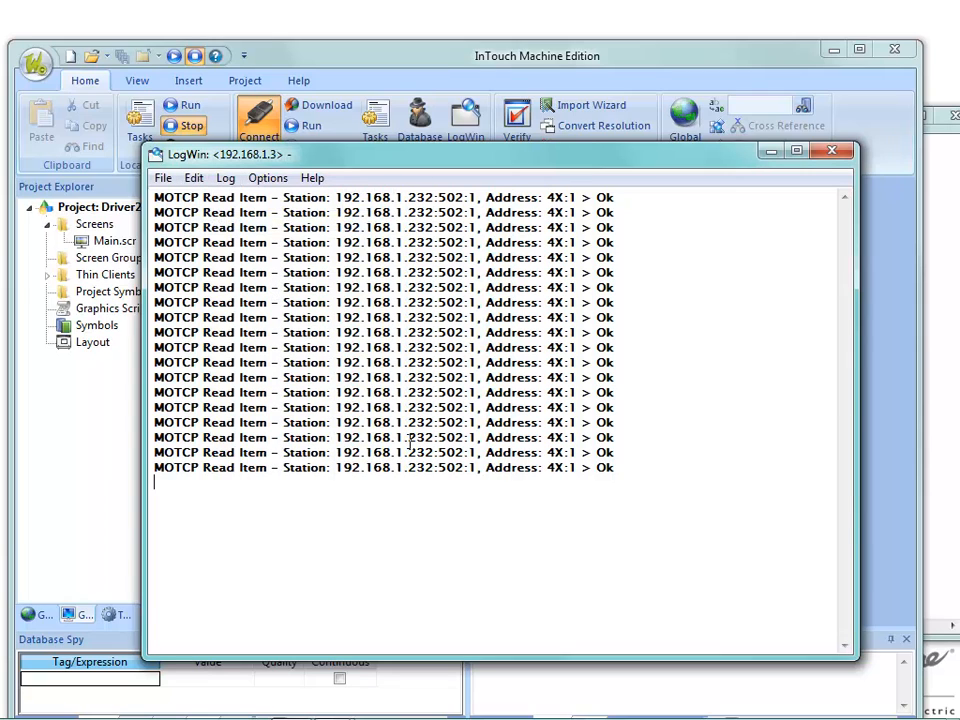
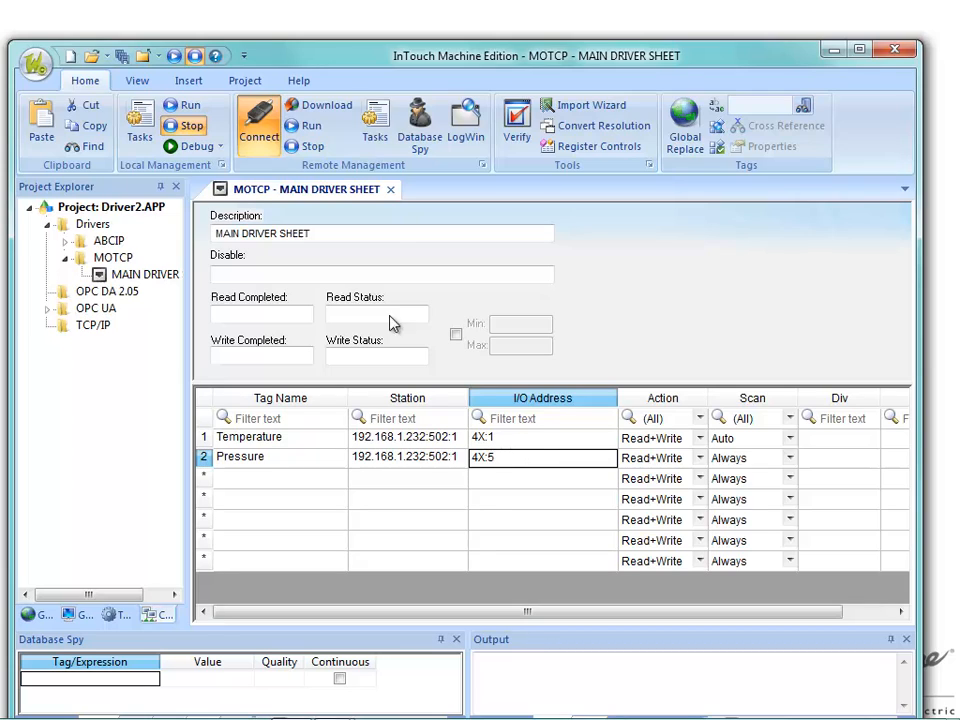
# Close the MOTCP main driver sheet, saving its changes.
pyautogui.click(390, 189)
pyautogui.click(432, 432)
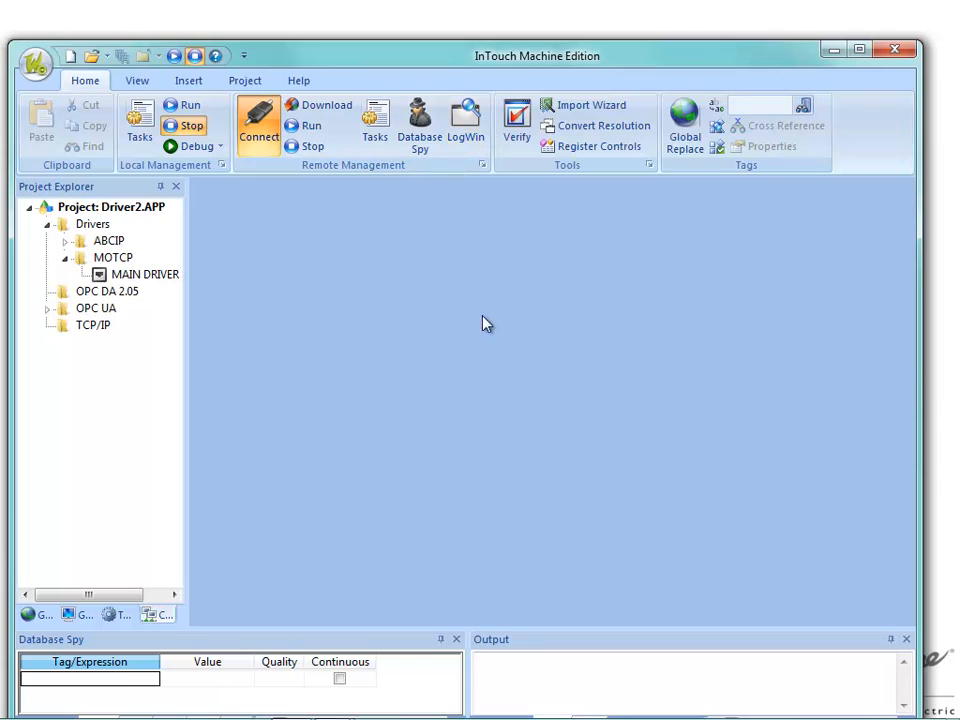
pyautogui.hotkey('alt', 'Tab')
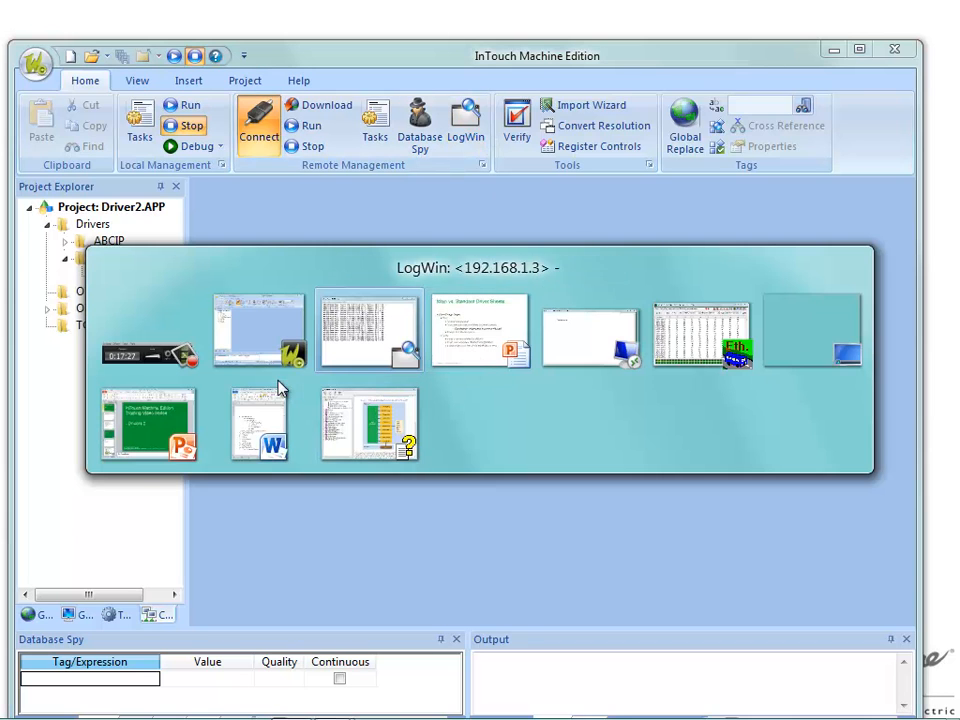
pyautogui.click(322, 386)
pyautogui.hotkey('alt', 'Tab')
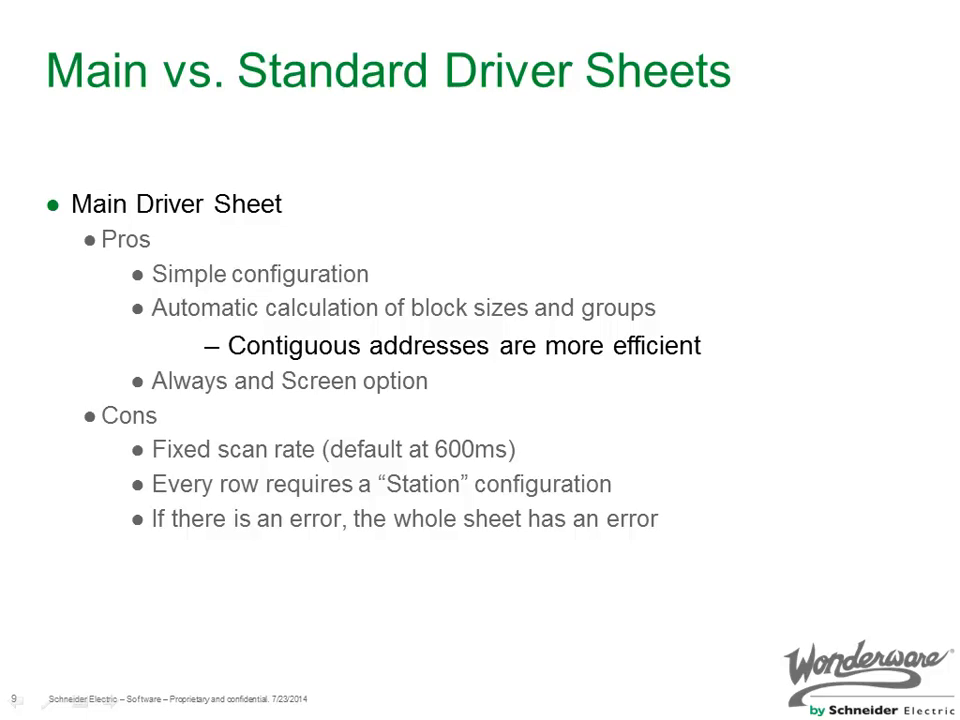
pyautogui.hotkey('alt', 'Tab')
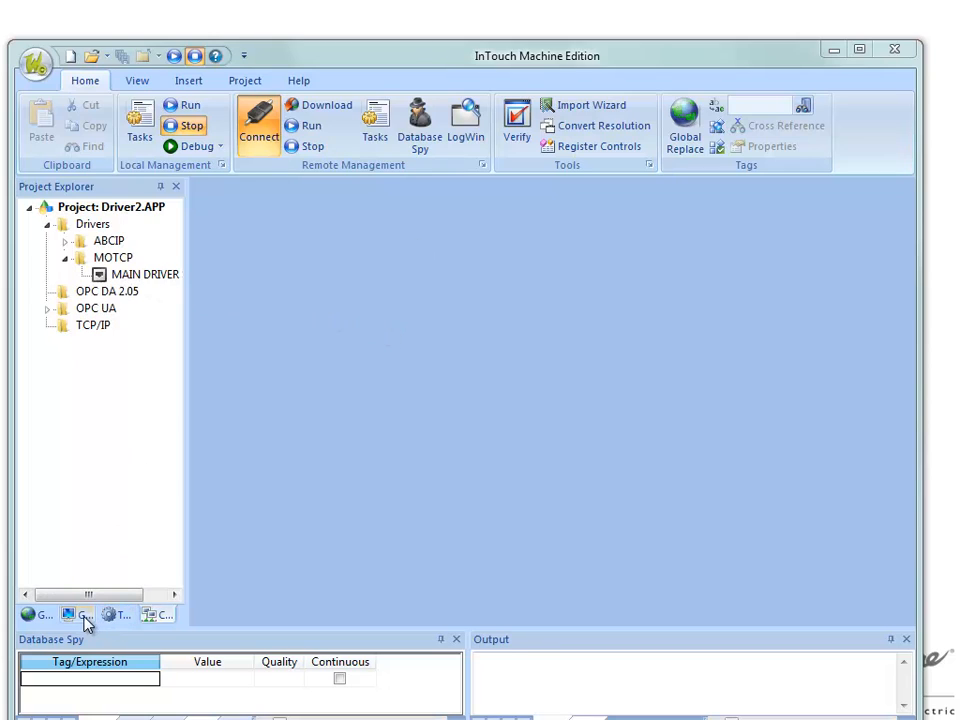
# Reopen the MOTCP main driver sheet, and on the Main screen duplicate the Temperature text directly below the original.
pyautogui.doubleClick(180, 275)
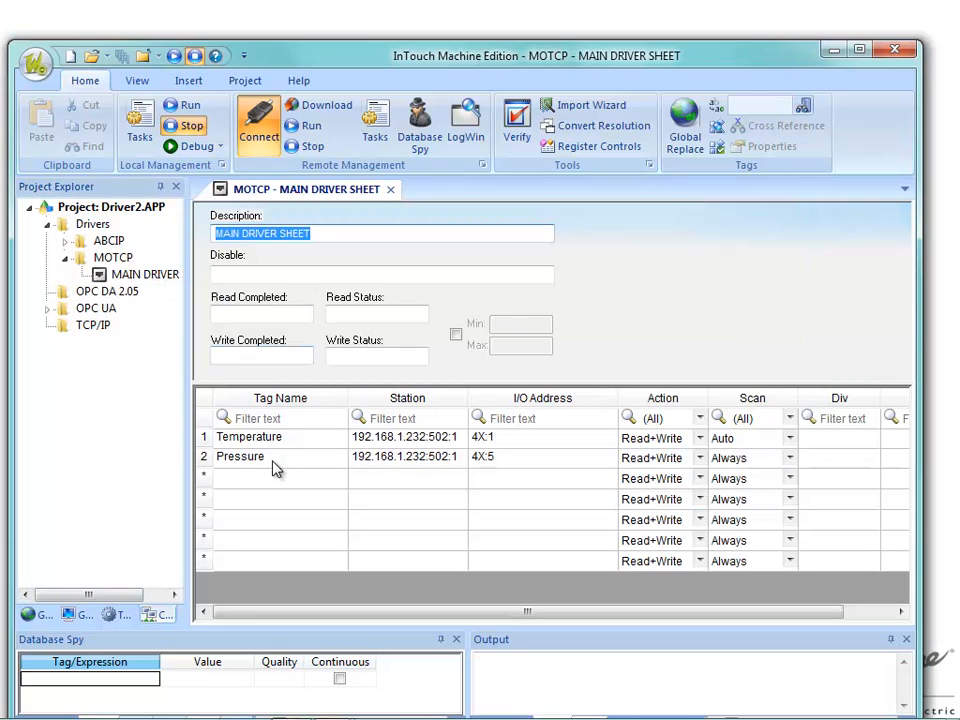
pyautogui.click(76, 614)
pyautogui.doubleClick(110, 242)
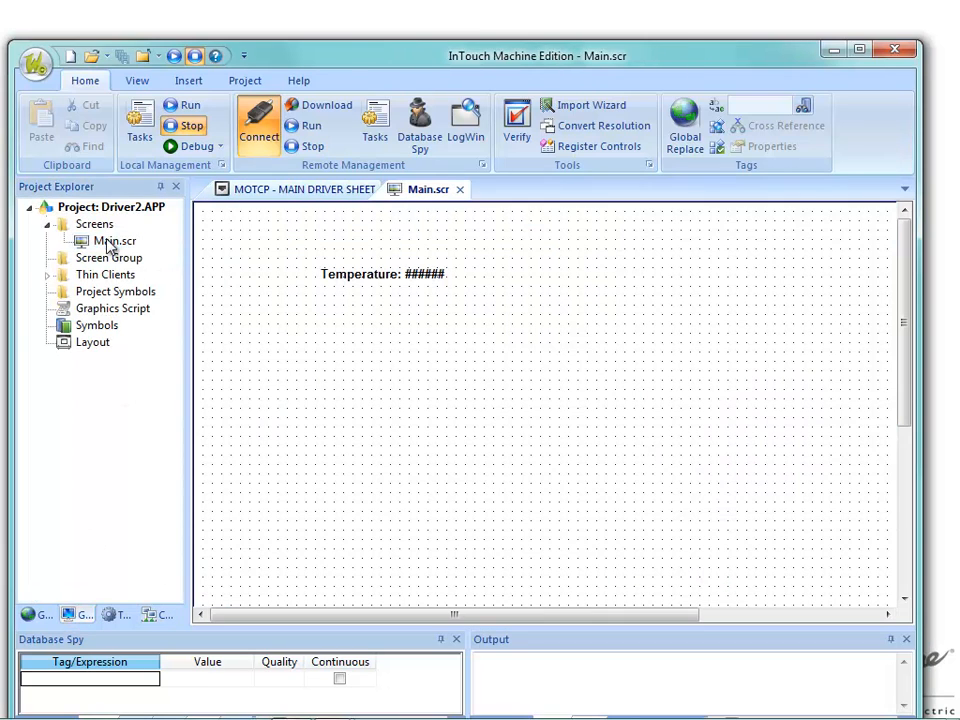
pyautogui.click(371, 283)
pyautogui.moveTo(371, 283); pyautogui.dragTo(371, 322)
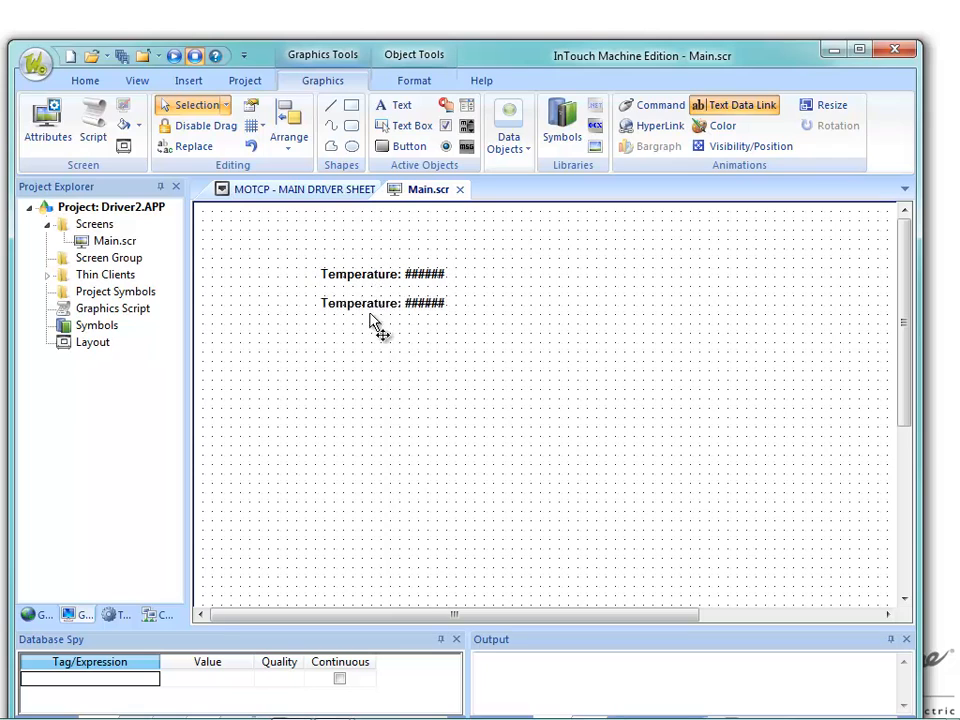
# Link the copied text's data link to the Pressure tag.
pyautogui.doubleClick(371, 318)
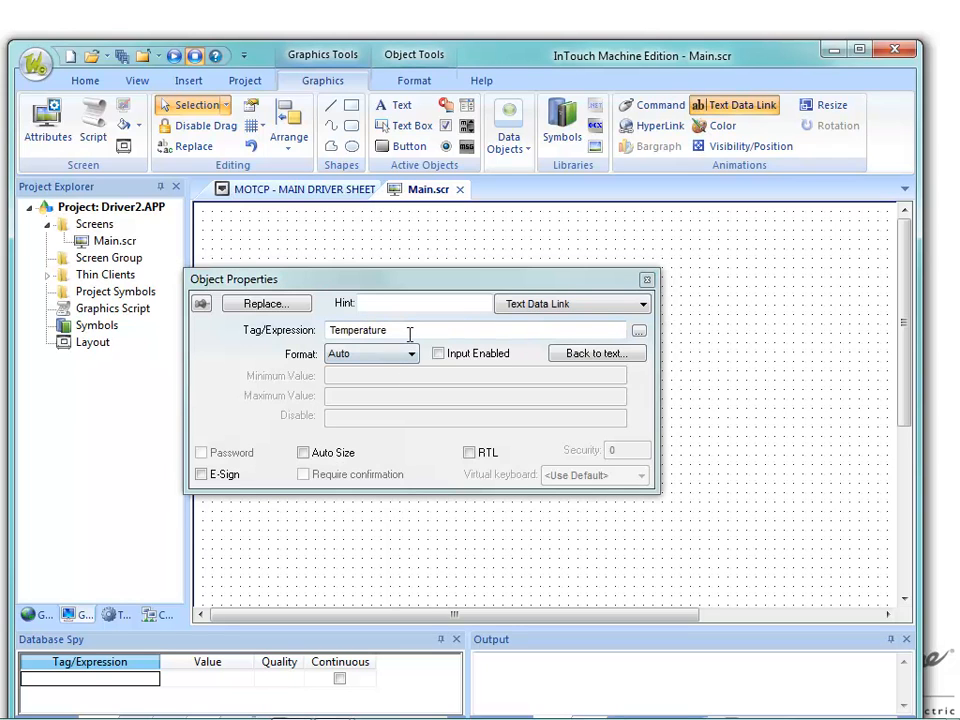
pyautogui.click(639, 331)
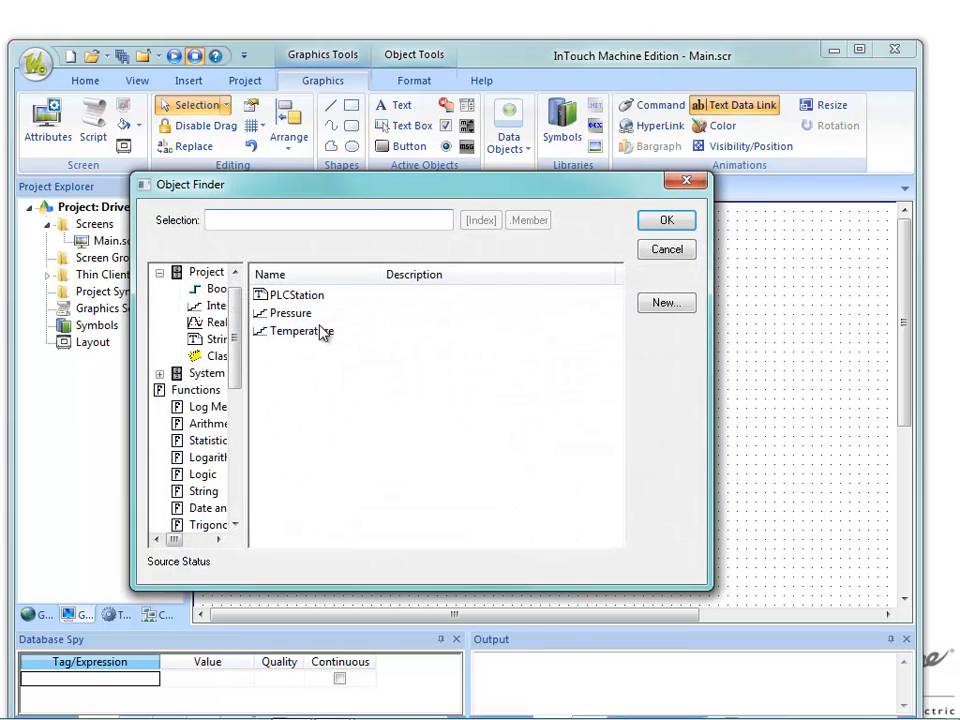
pyautogui.click(298, 314)
pyautogui.click(667, 221)
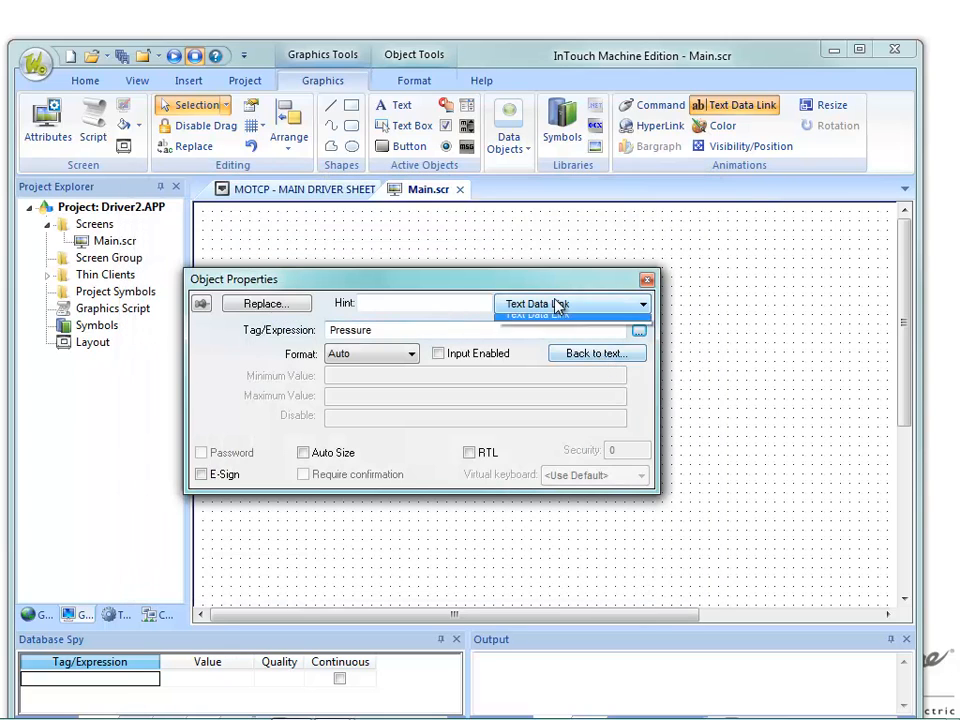
# Change the copied text's caption to "Pressure: ######" and close its properties.
pyautogui.click(561, 305)
pyautogui.click(510, 321)
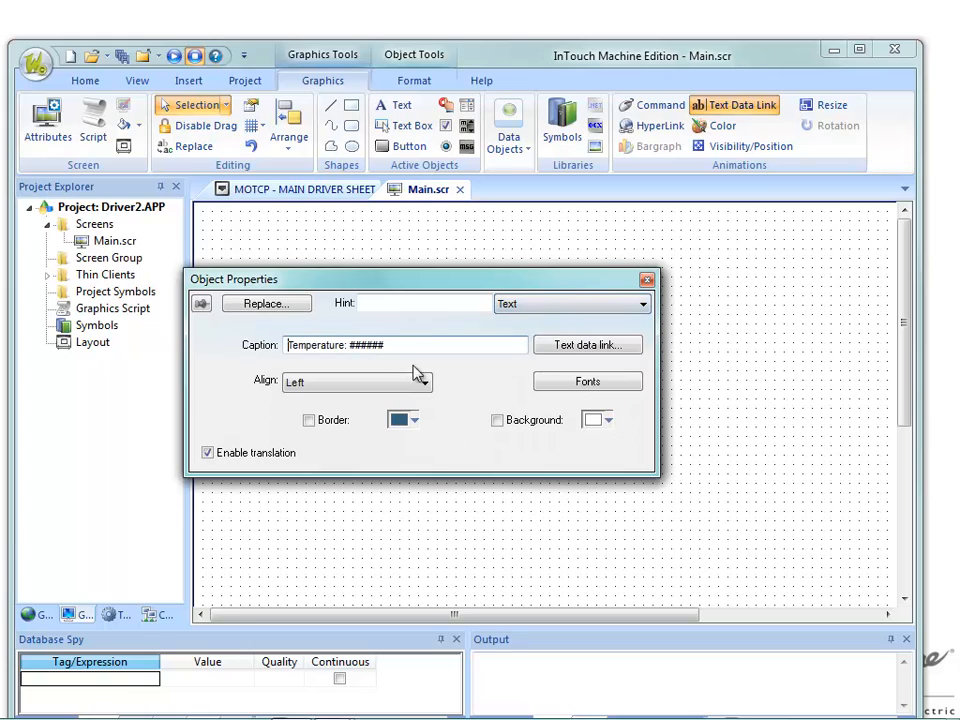
pyautogui.doubleClick(345, 346)
pyautogui.write('Pr')
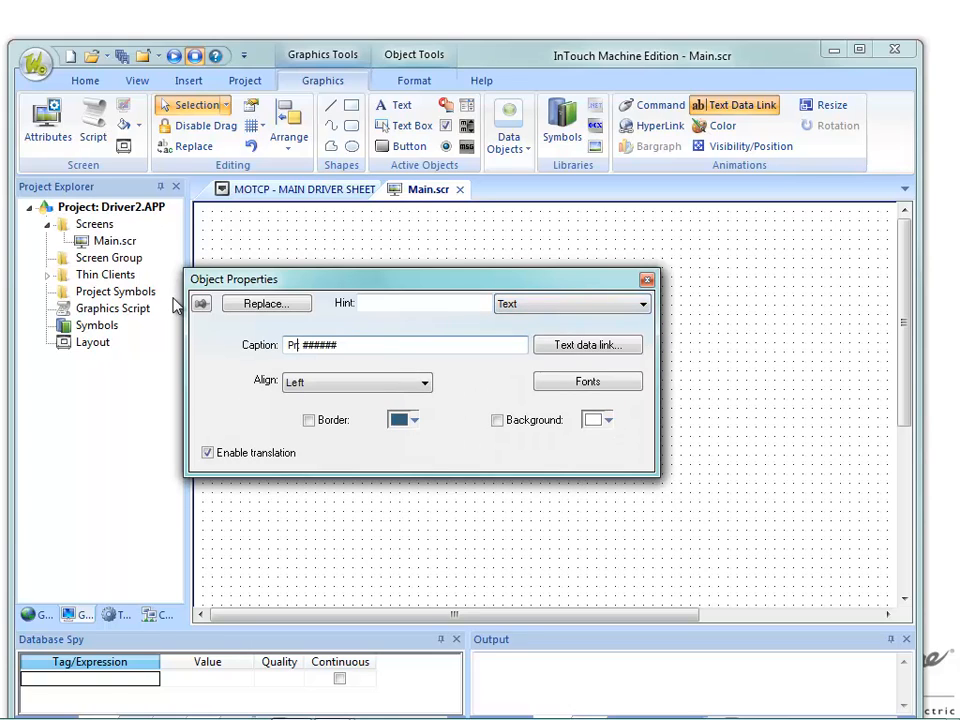
pyautogui.write('essure')
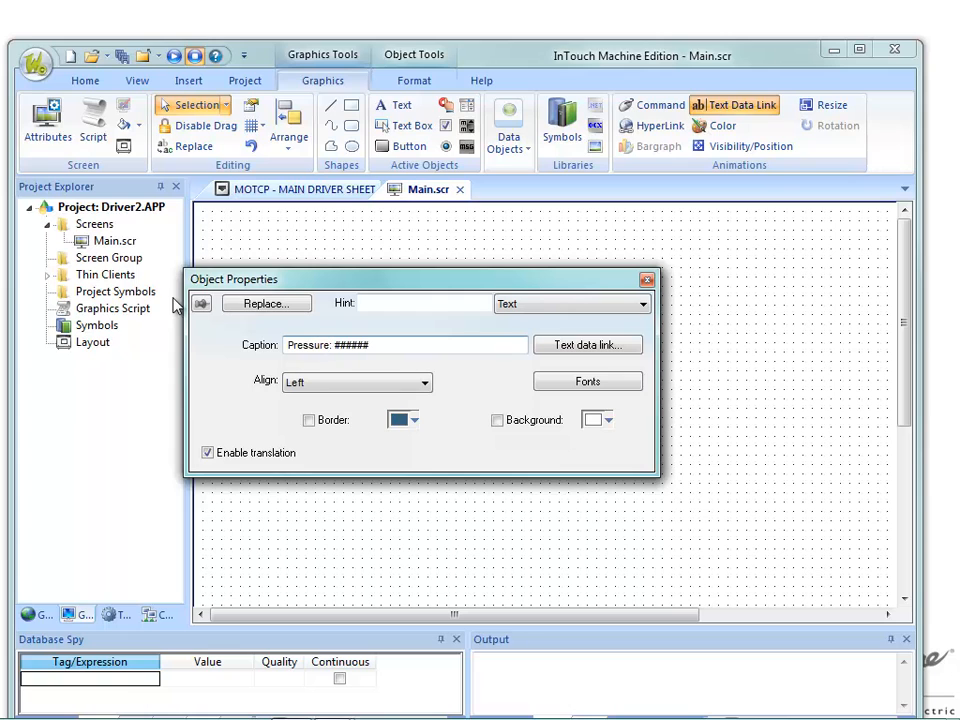
pyautogui.click(403, 231)
# Close the Main screen, saving its changes and downloading Main.scr to the target system.
pyautogui.click(460, 190)
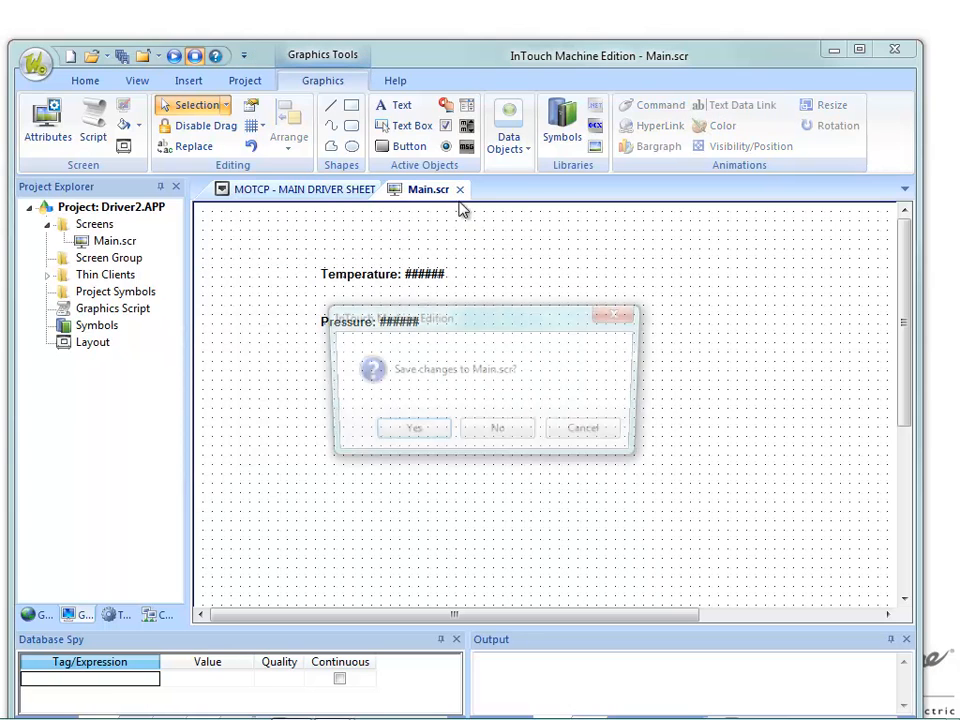
pyautogui.click(408, 433)
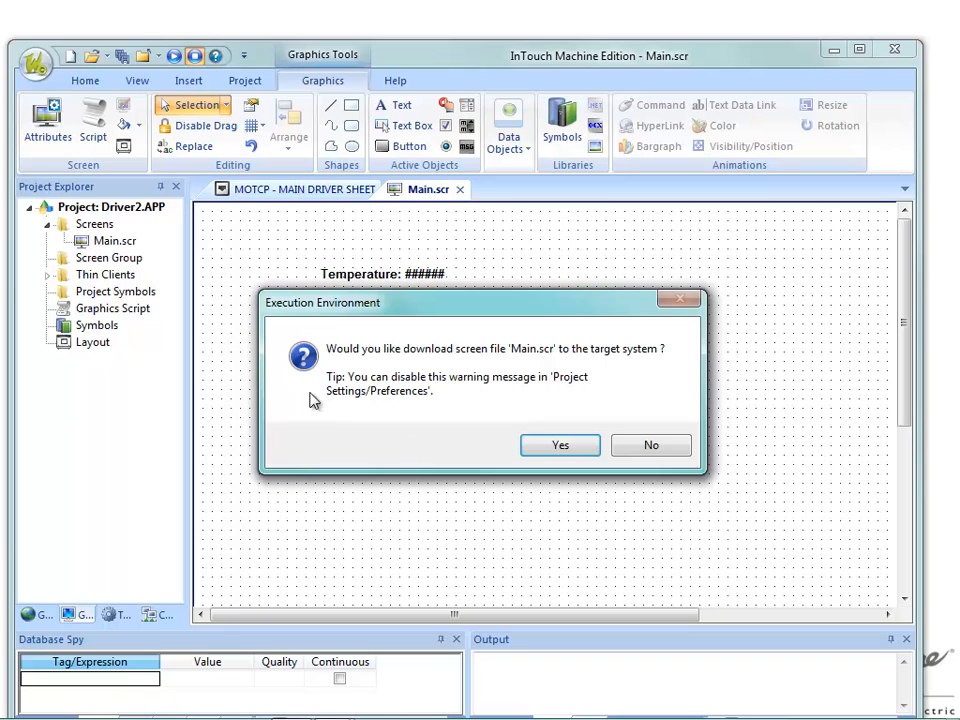
pyautogui.click(560, 445)
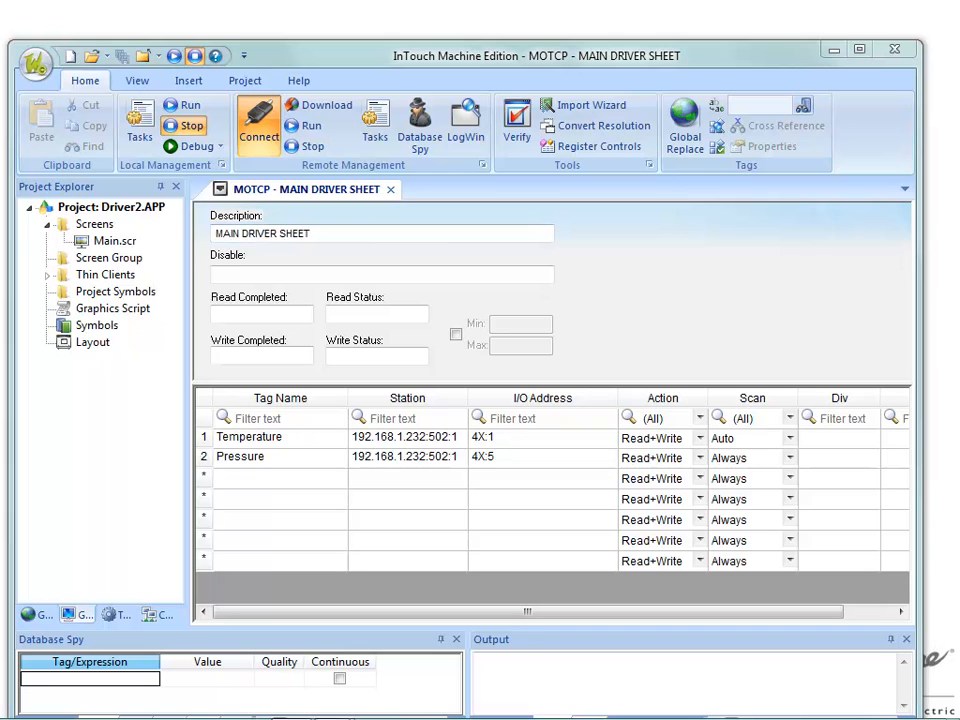
# Check the Pressure display in the Remote Desktop Connection window and compare the Pressure row's I/O address and station in the MOTCP sheet.
pyautogui.moveTo(800, 2); pyautogui.dragTo(733, 98)
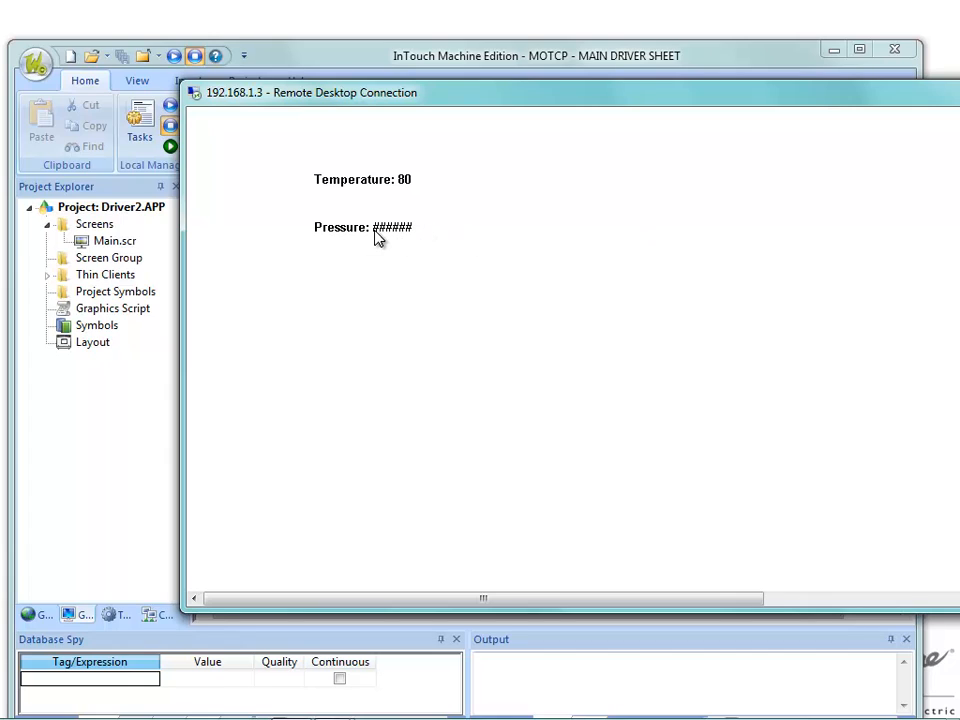
pyautogui.click(361, 62)
pyautogui.click(493, 460)
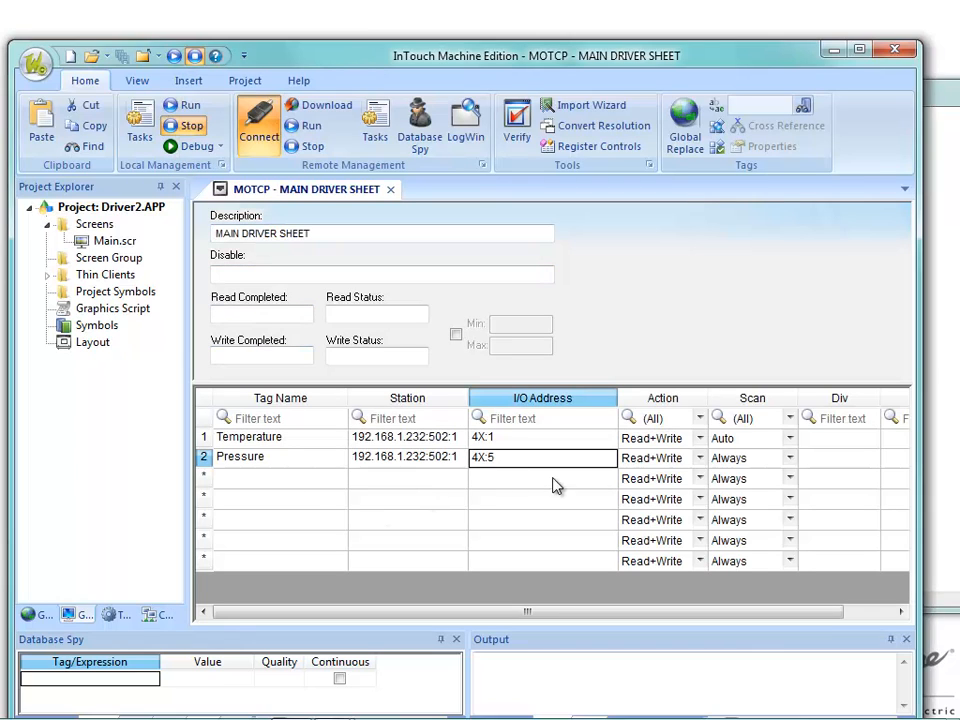
pyautogui.click(417, 462)
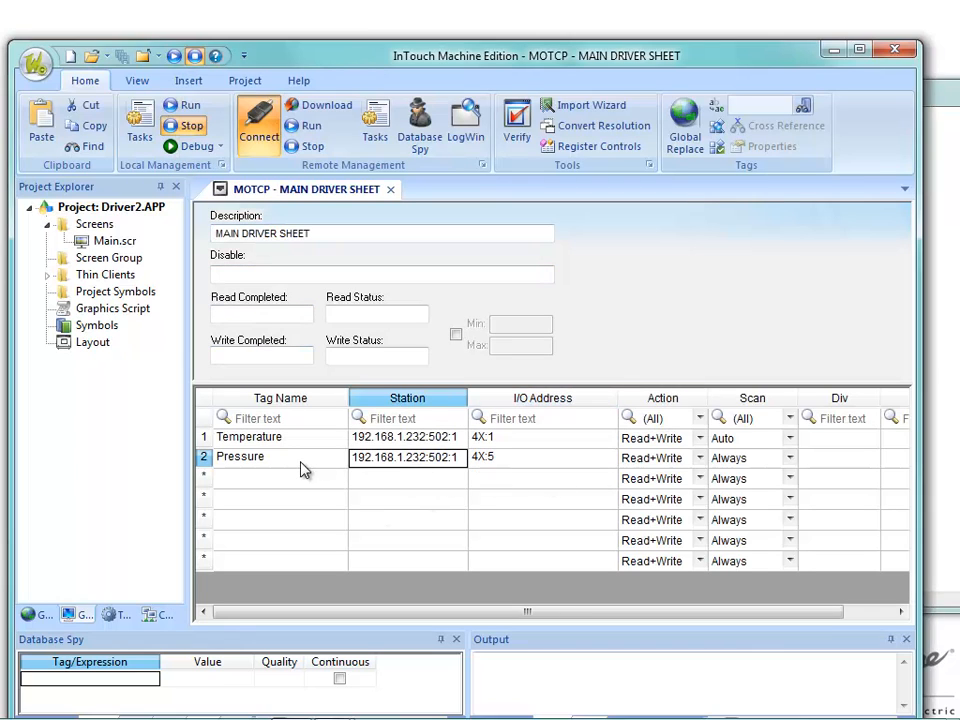
# Close the driver sheet, download and run the project on the target again, checking Temperature and Pressure in the Remote Desktop Connection window.
pyautogui.click(390, 189)
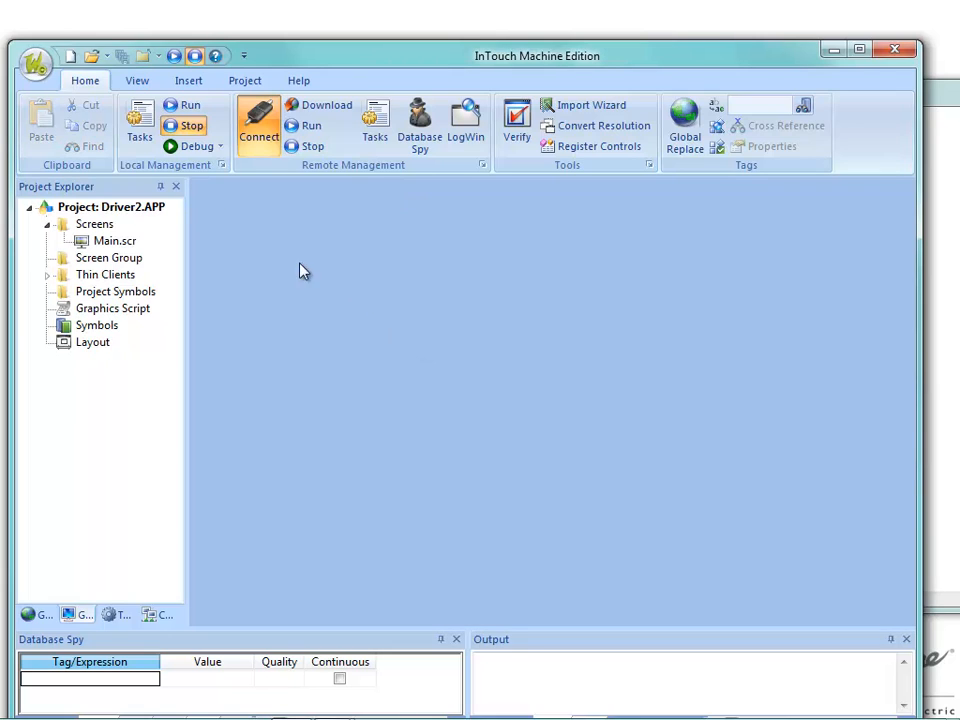
pyautogui.click(308, 106)
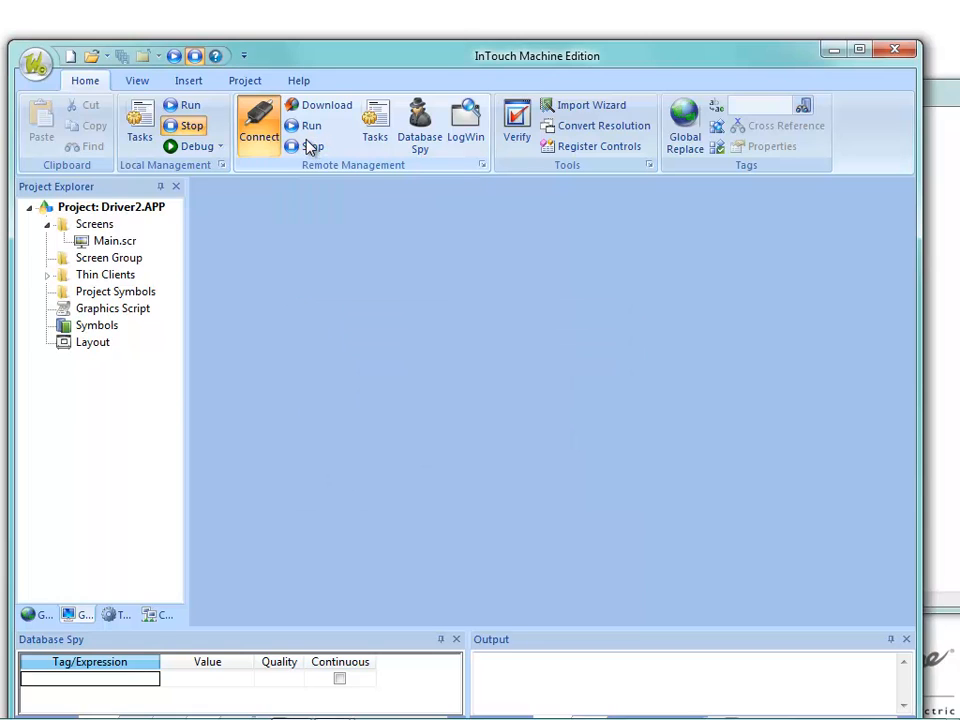
pyautogui.click(311, 125)
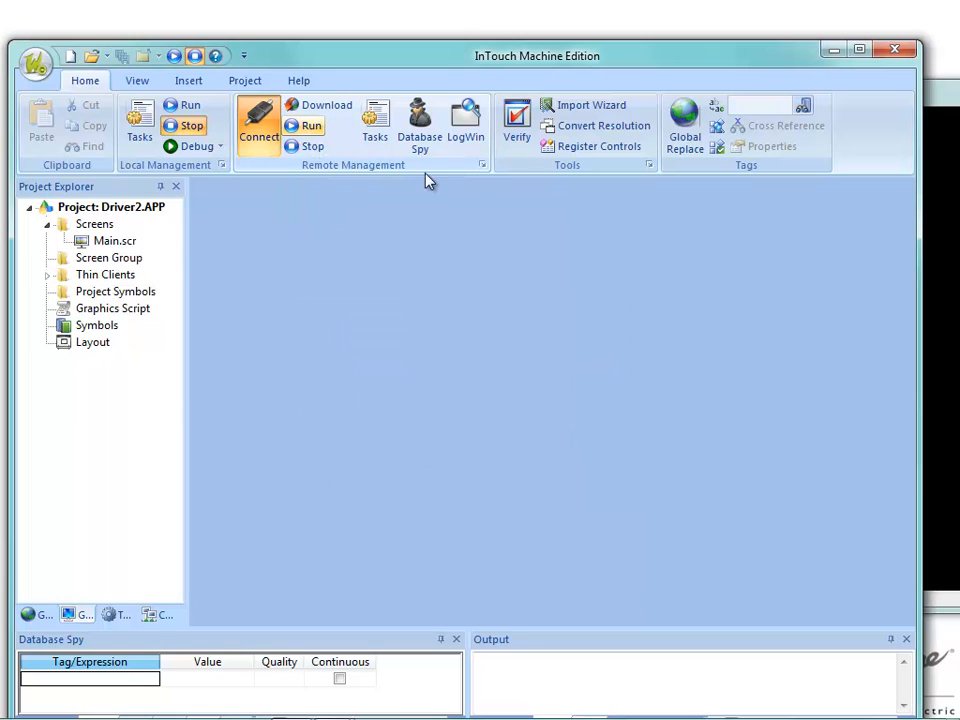
pyautogui.moveTo(947, 94); pyautogui.dragTo(733, 145)
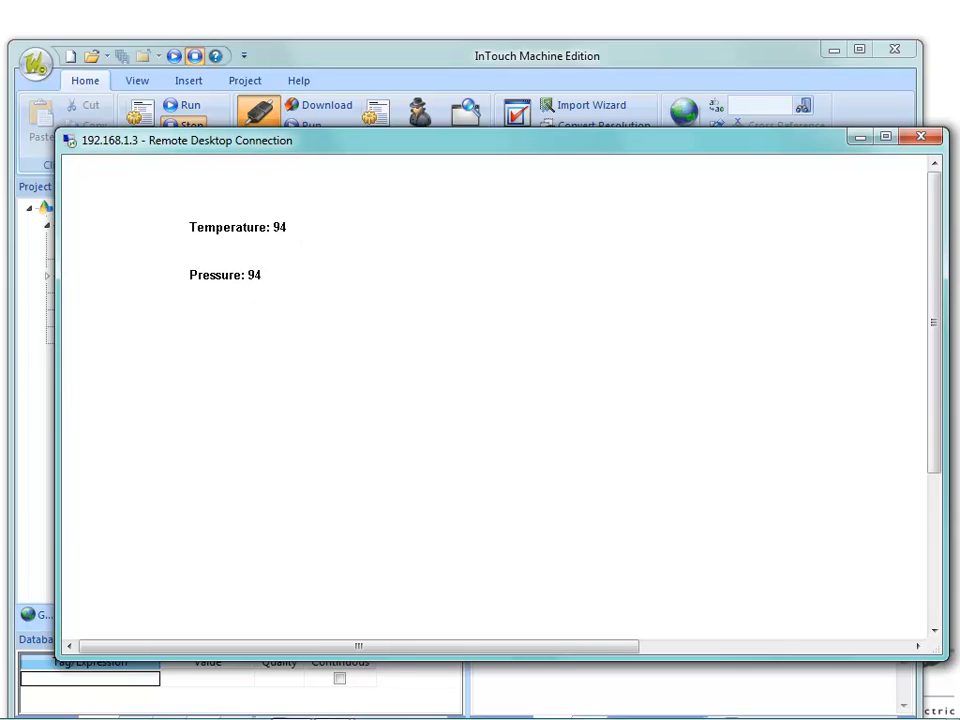
# Bring up the LogWin window for the target, resume its paused log, and enable logging of Field Read Commands.
pyautogui.click(377, 110)
pyautogui.moveTo(492, 0); pyautogui.dragTo(418, 148)
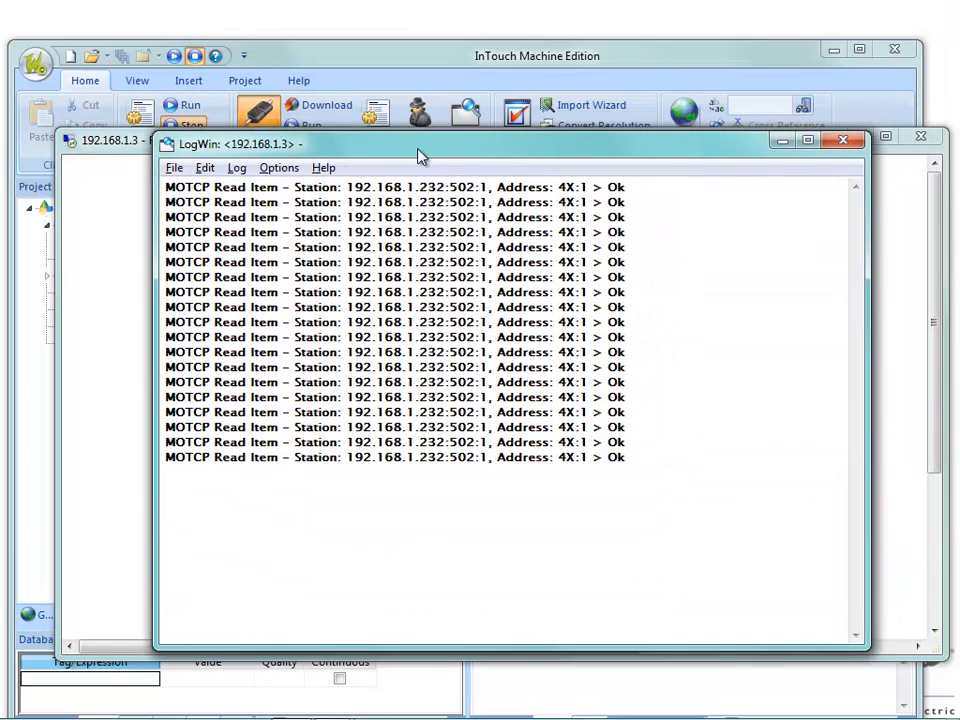
pyautogui.click(205, 168)
pyautogui.click(226, 207)
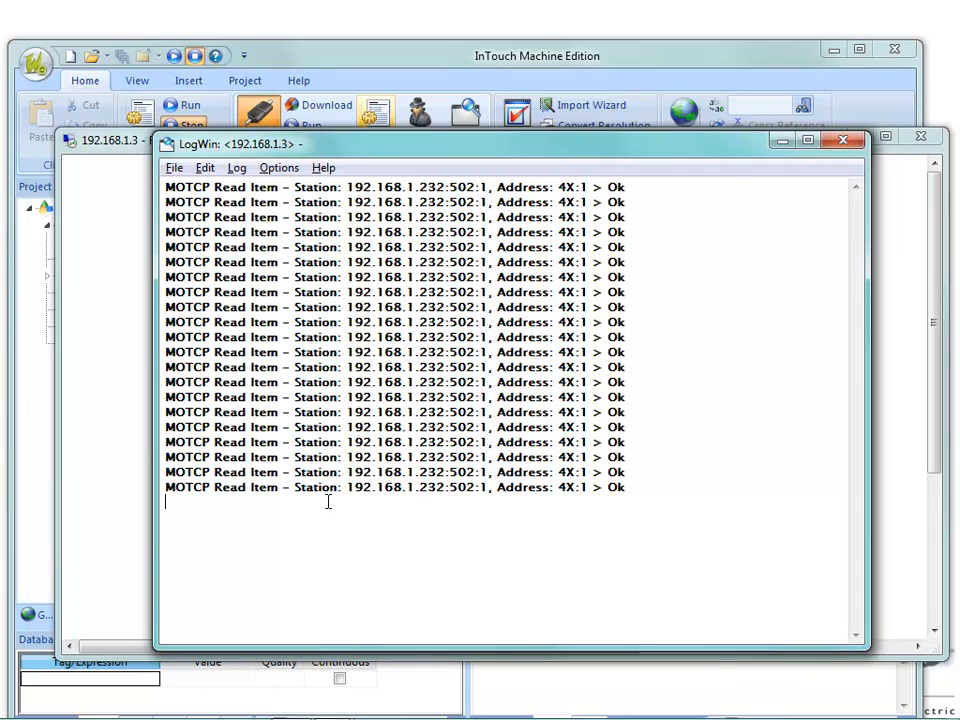
pyautogui.click(207, 170)
pyautogui.moveTo(267, 176)
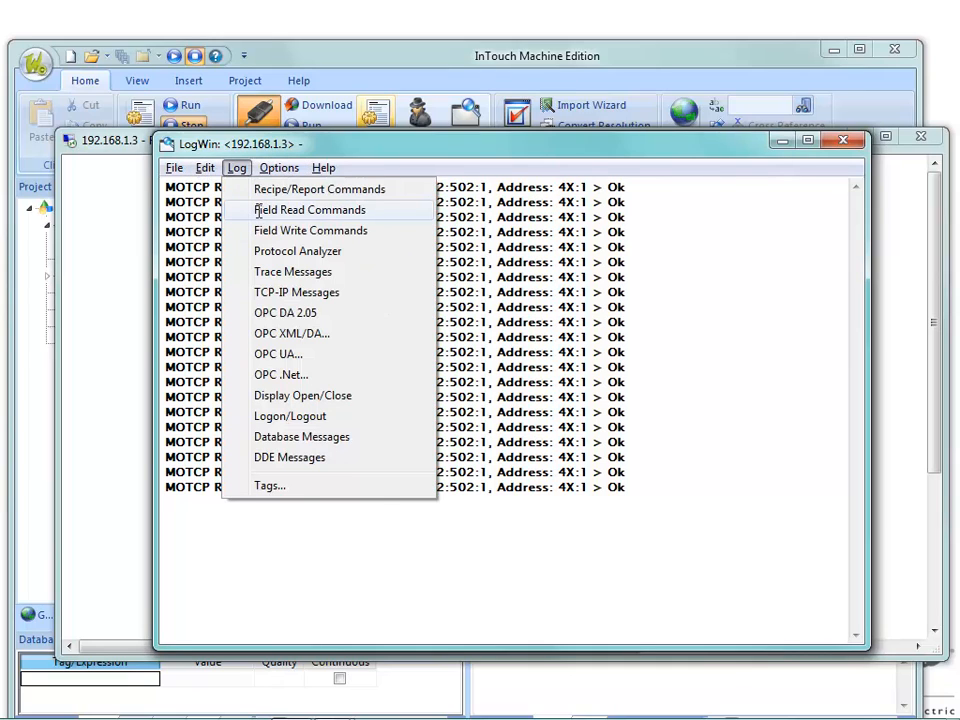
pyautogui.click(257, 209)
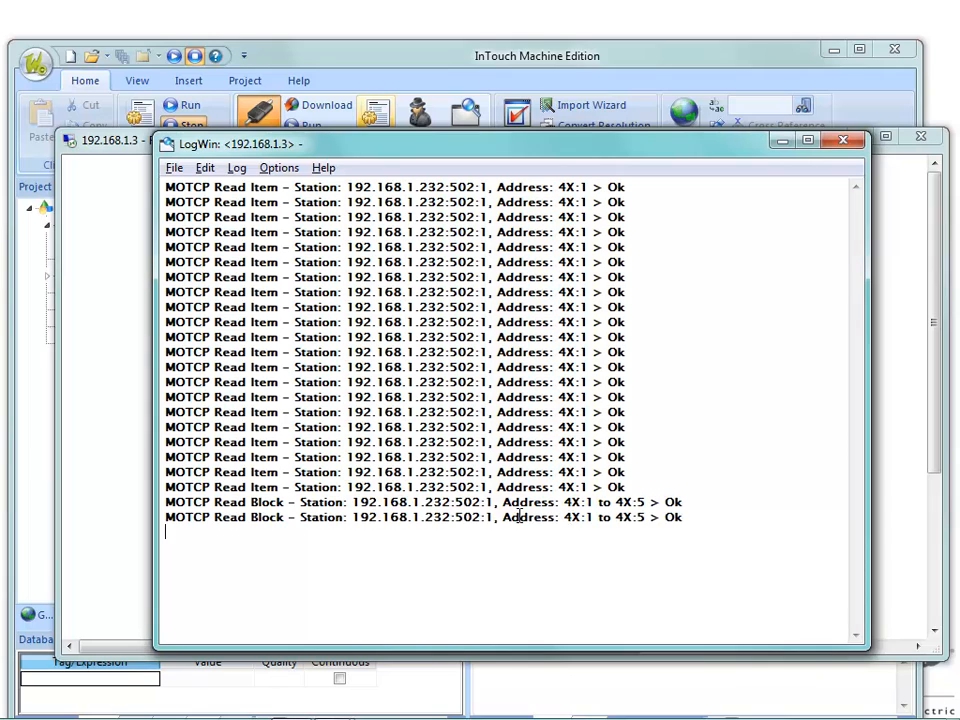
# Pause the log, examine the address range of the latest MOTCP Read Block entry, and close LogWin.
pyautogui.click(205, 168)
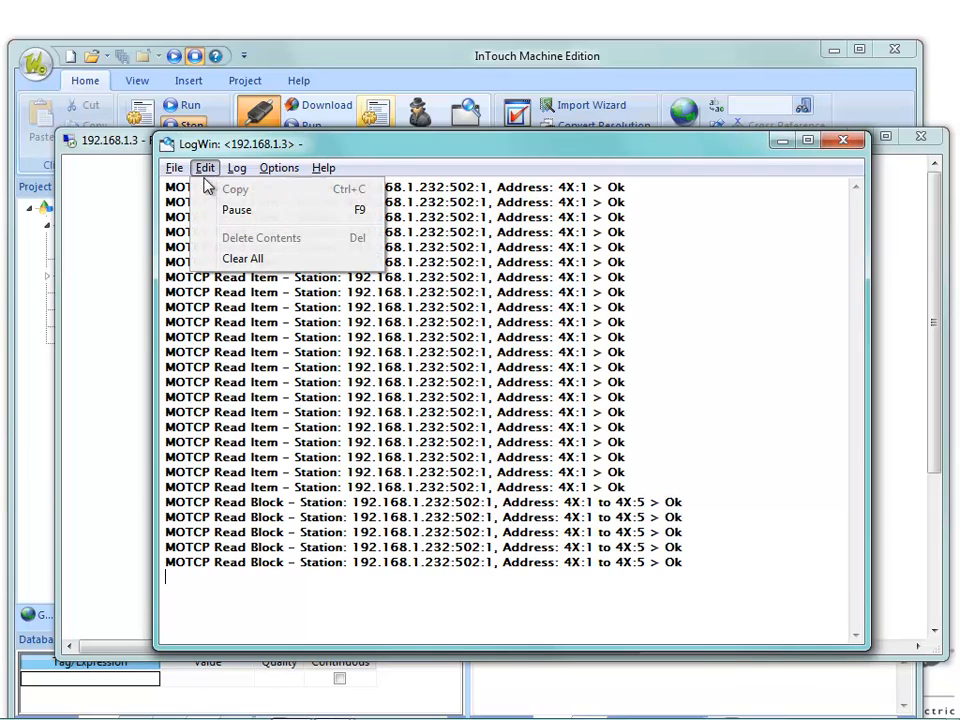
pyautogui.click(219, 214)
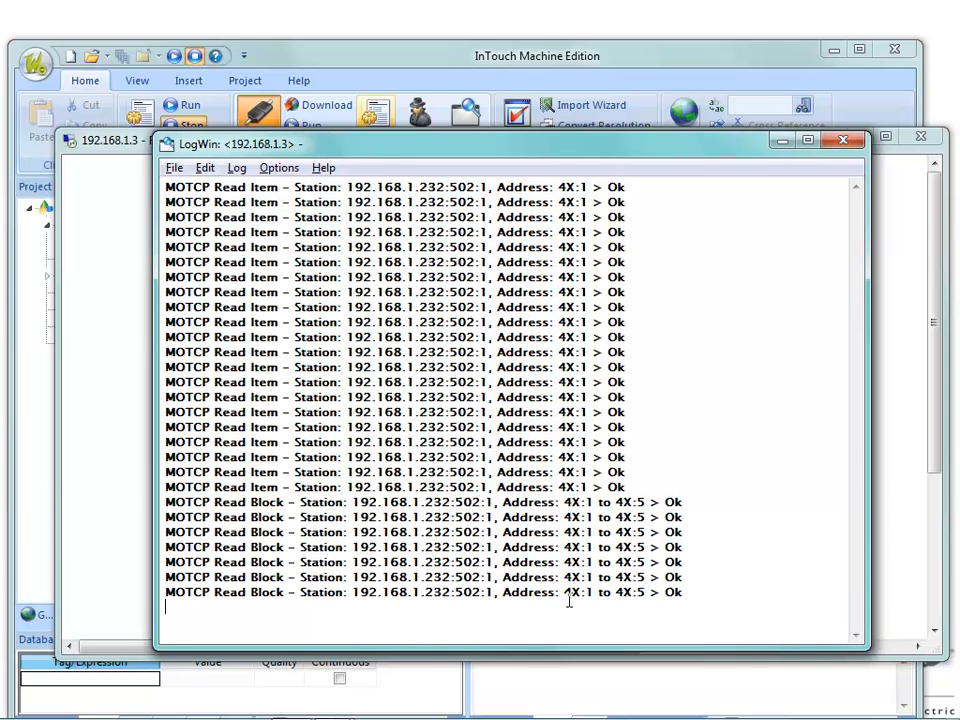
pyautogui.moveTo(561, 595); pyautogui.dragTo(640, 594)
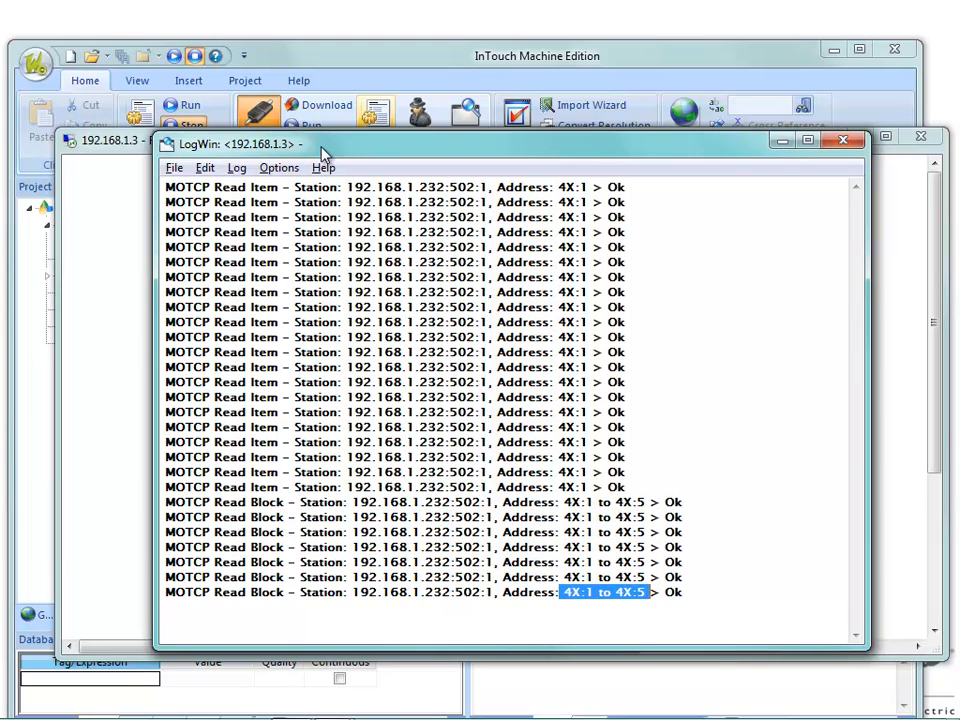
pyautogui.click(843, 139)
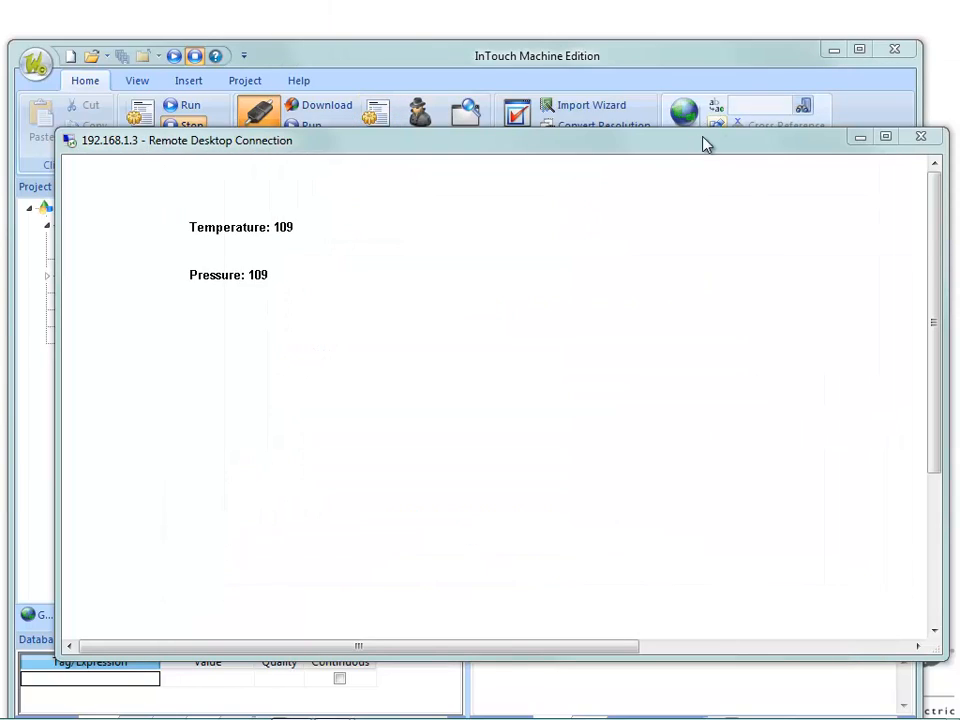
# Minimize the remote desktop window and add a Level tag as a new row in the MOTCP main driver sheet.
pyautogui.click(860, 137)
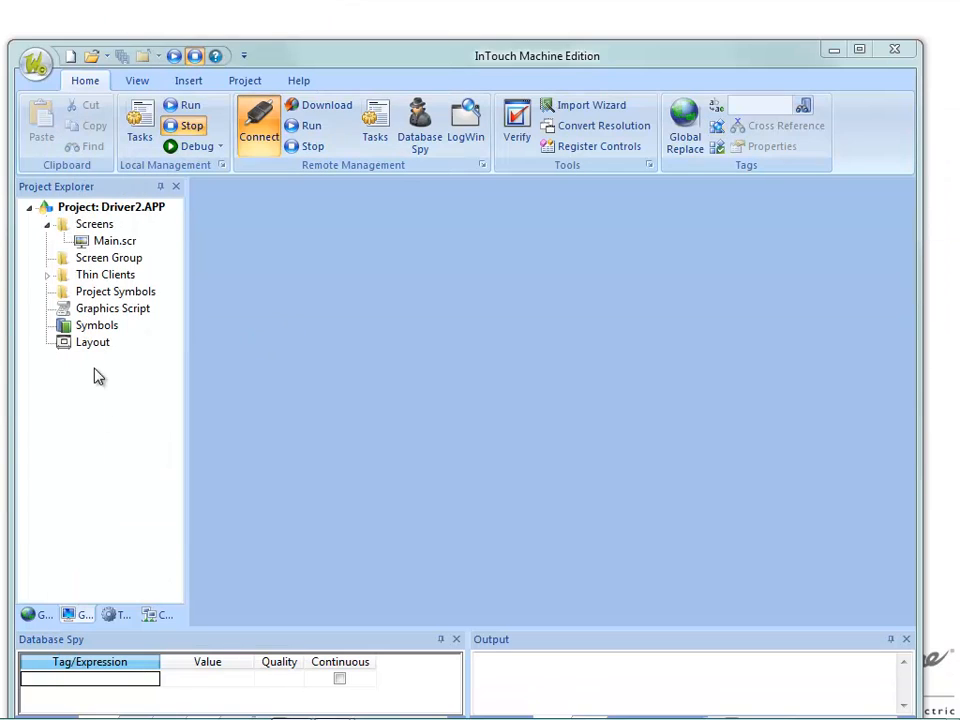
pyautogui.click(155, 614)
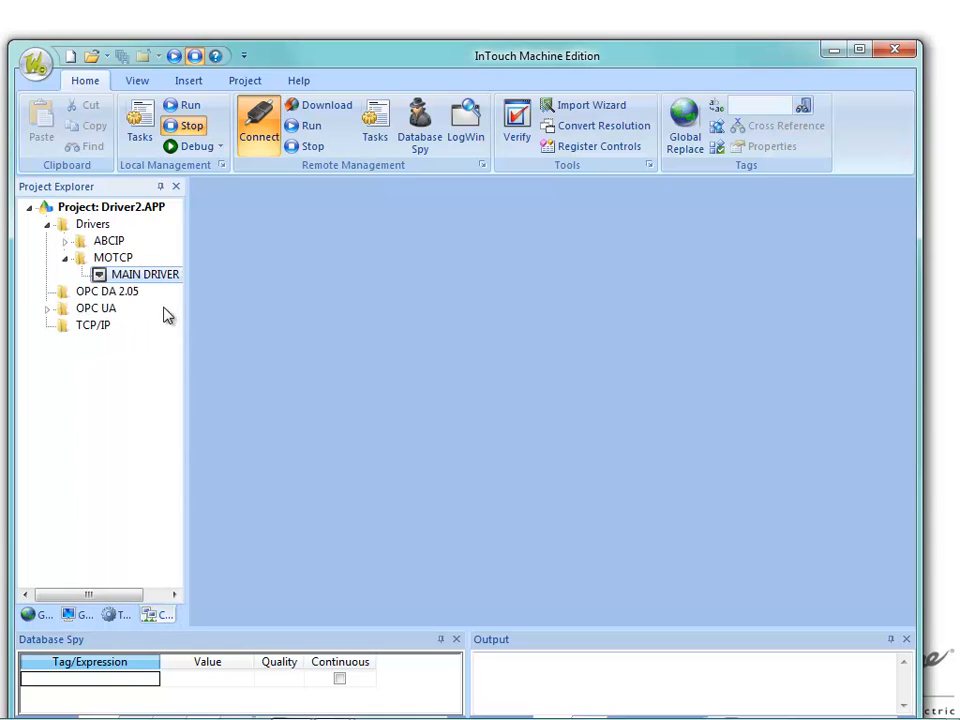
pyautogui.doubleClick(148, 276)
pyautogui.click(266, 480)
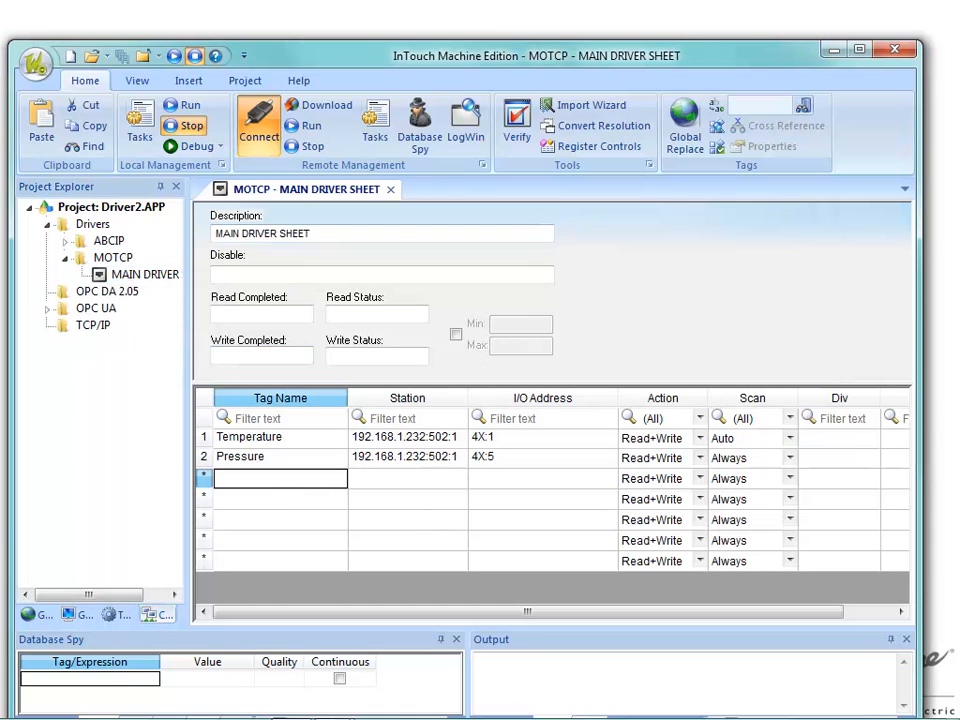
pyautogui.write('Le')
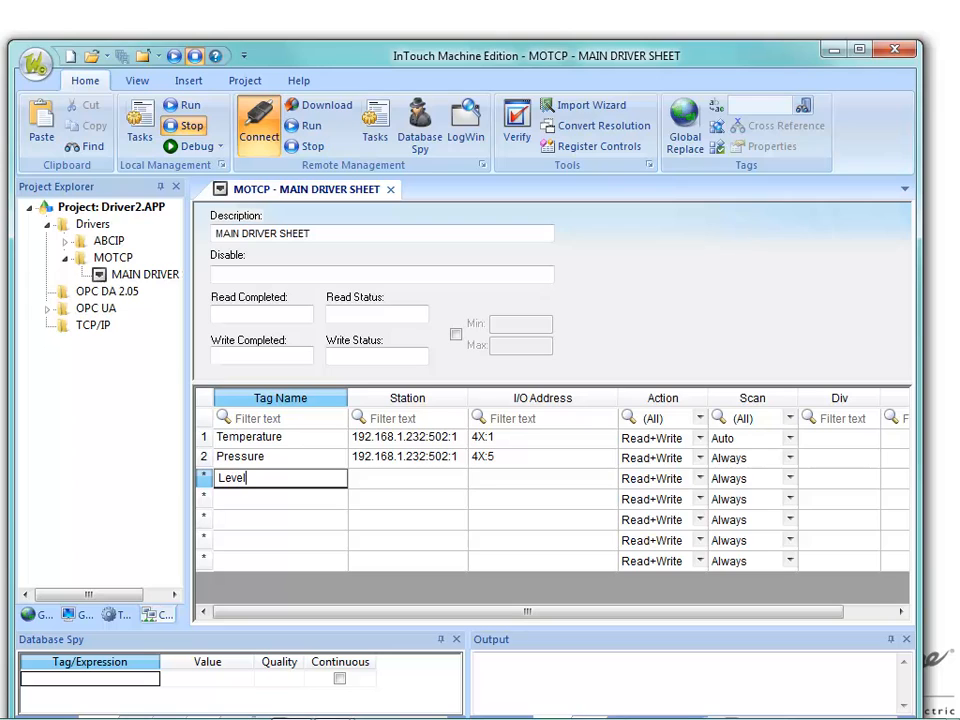
pyautogui.write('vel')
pyautogui.press('Return')
pyautogui.press('Return')
pyautogui.press('Return')
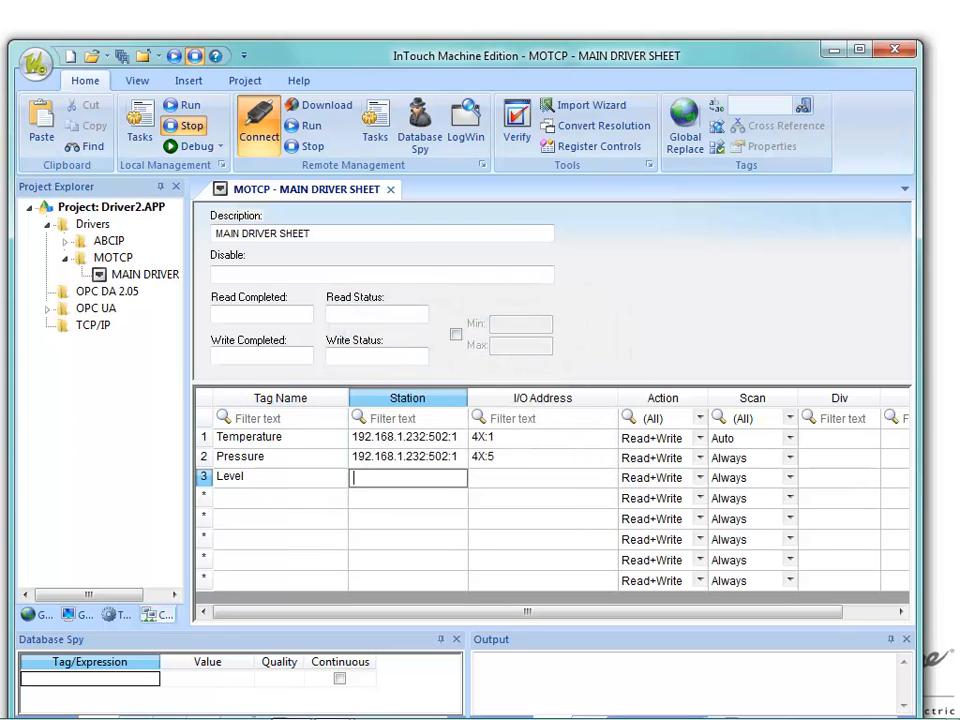
# Set the Level row's station to 192.168.1.232:502:1 and its I/O address to 4X:100, and close the driver sheet.
pyautogui.click(408, 457)
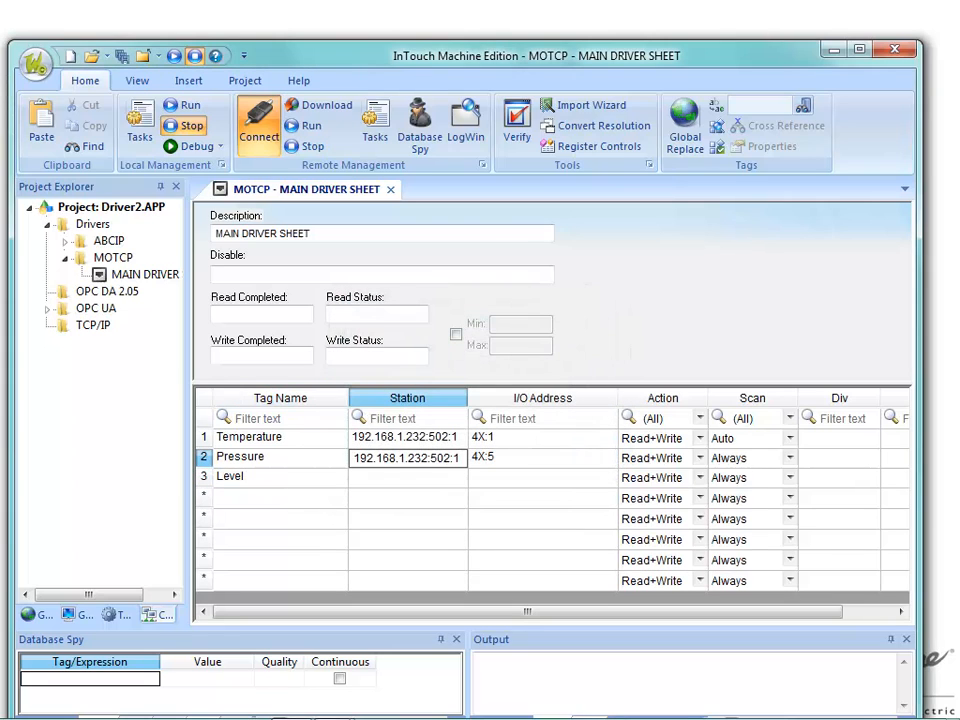
pyautogui.press('Down')
pyautogui.write('192.168.1.232:502:1')
pyautogui.press('Tab')
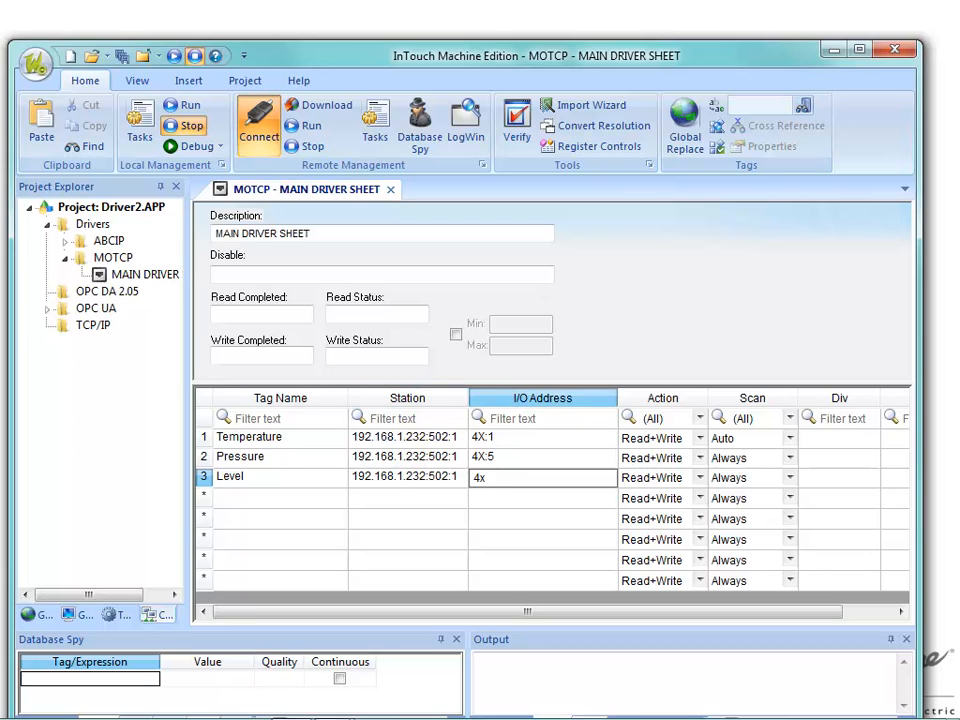
pyautogui.write('4x:100')
pyautogui.press('Return')
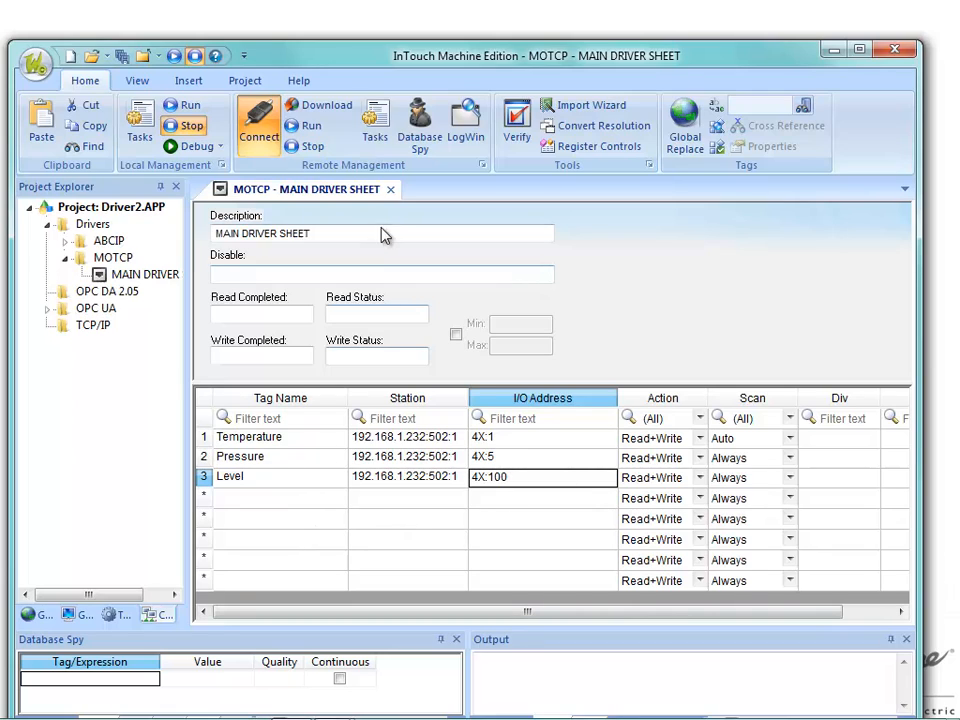
pyautogui.click(390, 189)
pyautogui.click(445, 435)
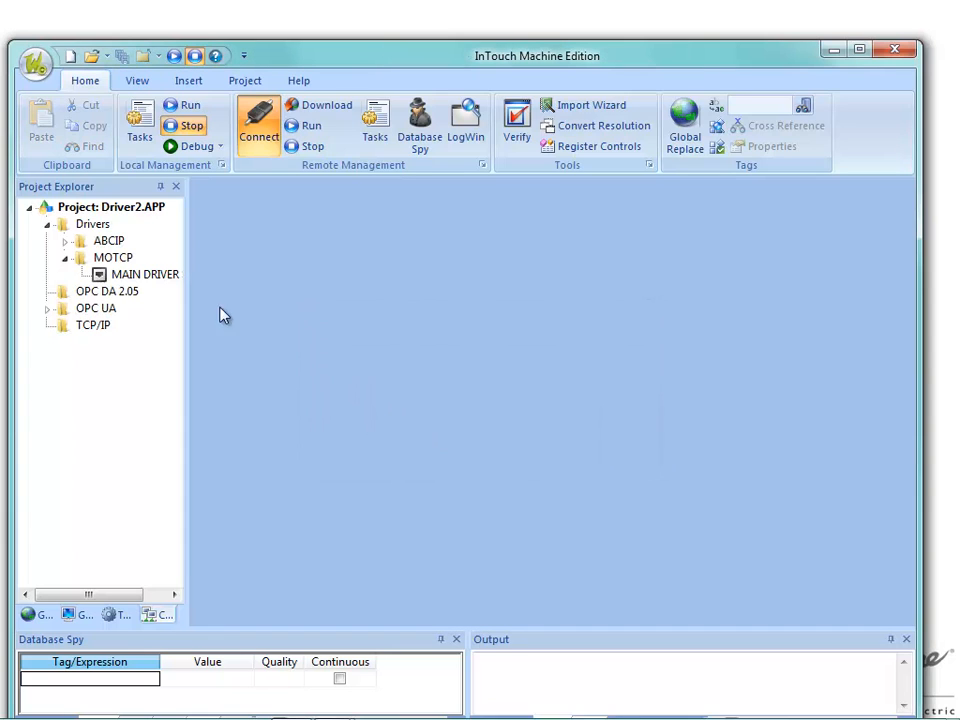
# Open the Main screen and place a copy of the Pressure text just below the original.
pyautogui.click(77, 614)
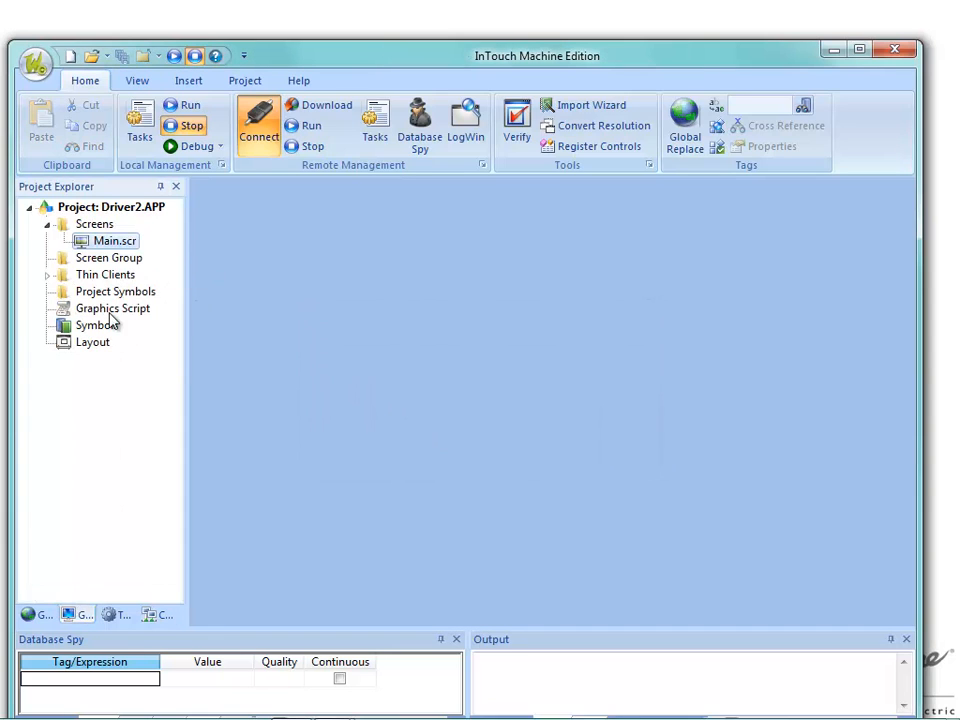
pyautogui.doubleClick(105, 241)
pyautogui.click(345, 334)
pyautogui.moveTo(347, 336); pyautogui.dragTo(350, 372)
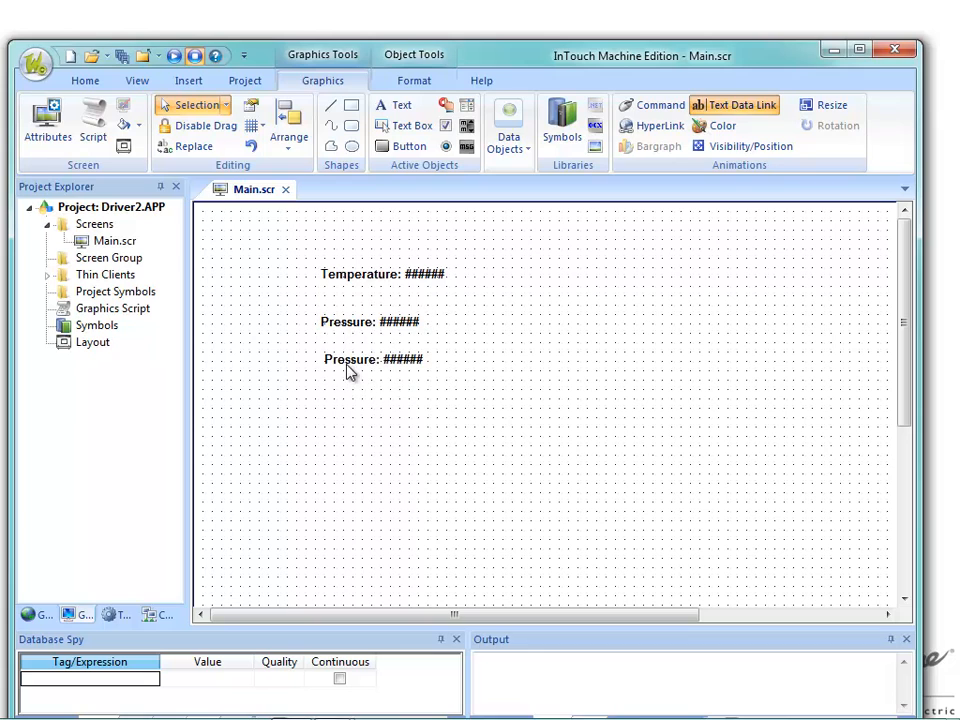
# Link the copied text's data link expression to the Level tag, picked from the project tags.
pyautogui.doubleClick(346, 364)
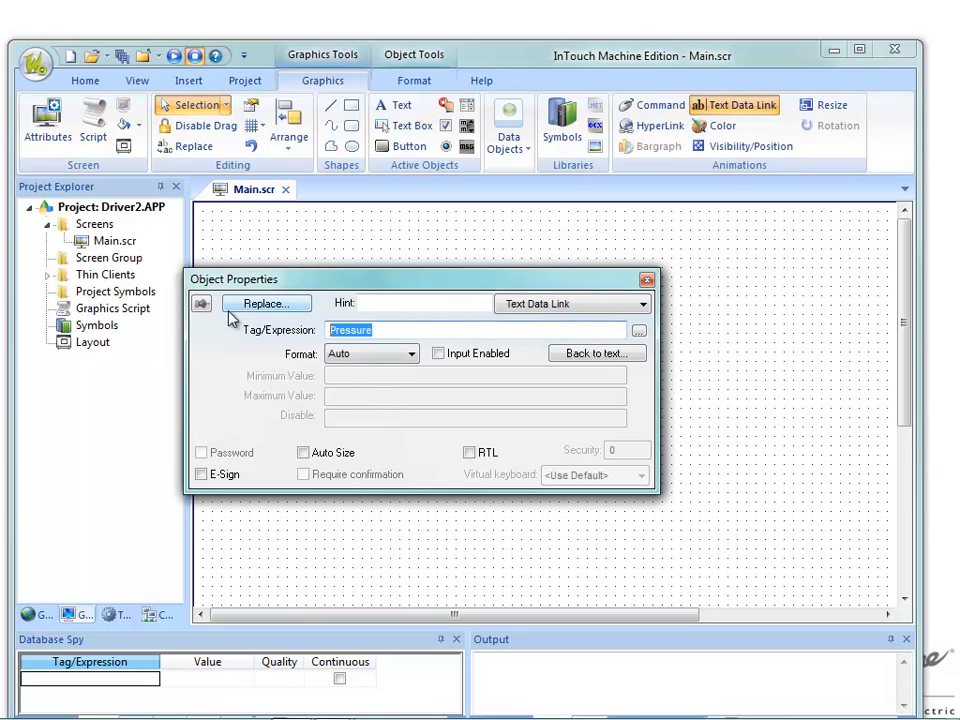
pyautogui.click(638, 330)
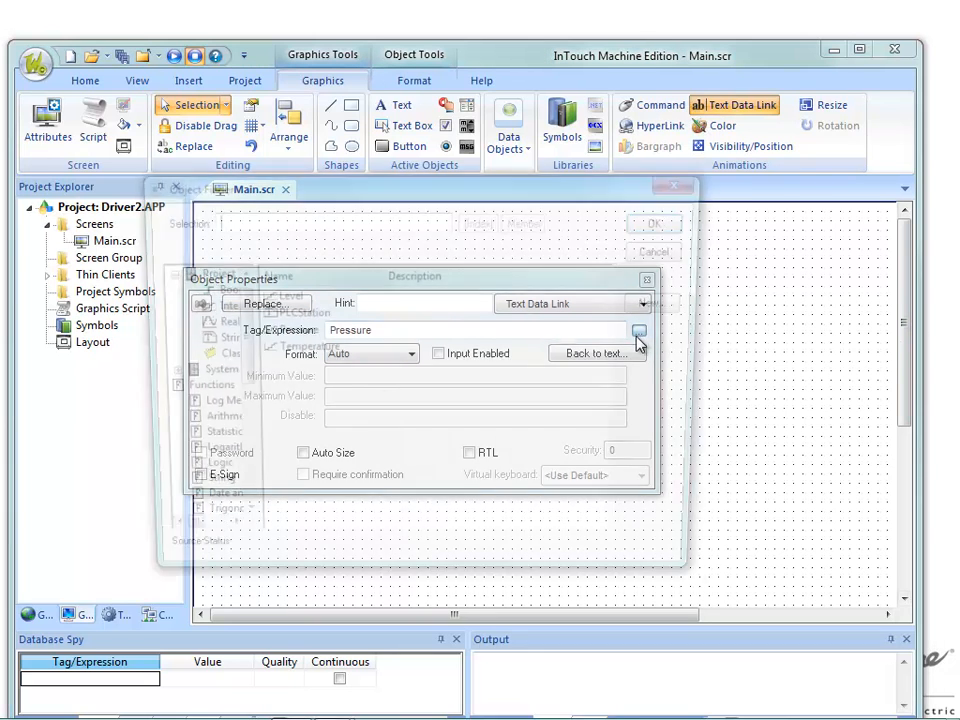
pyautogui.click(285, 295)
pyautogui.click(667, 220)
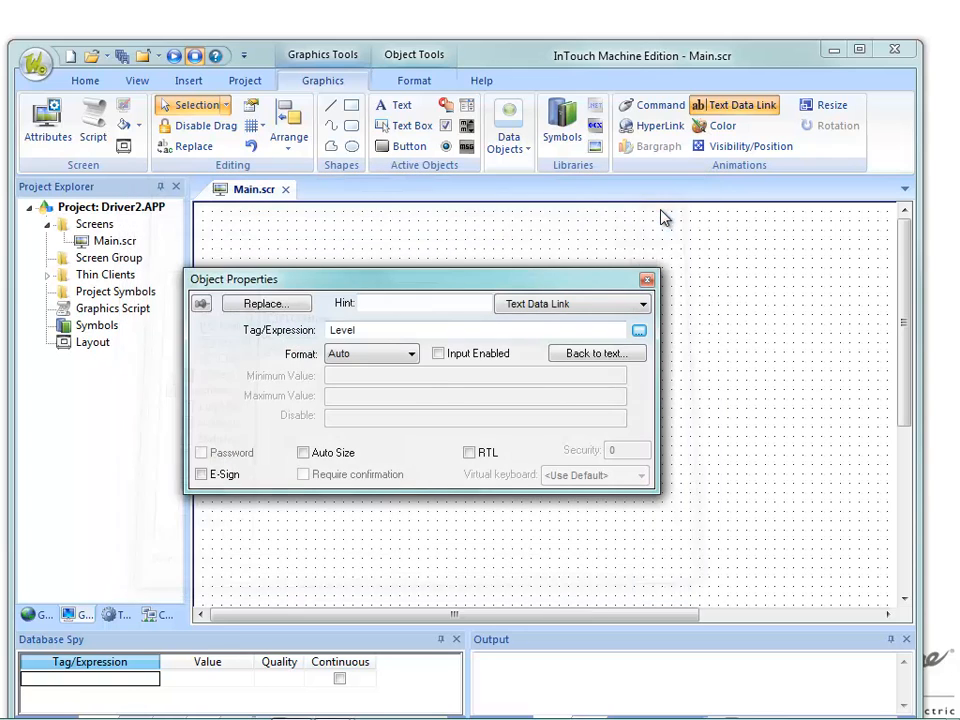
# Change the copied text's caption to "Level: ######" and close its properties.
pyautogui.click(578, 356)
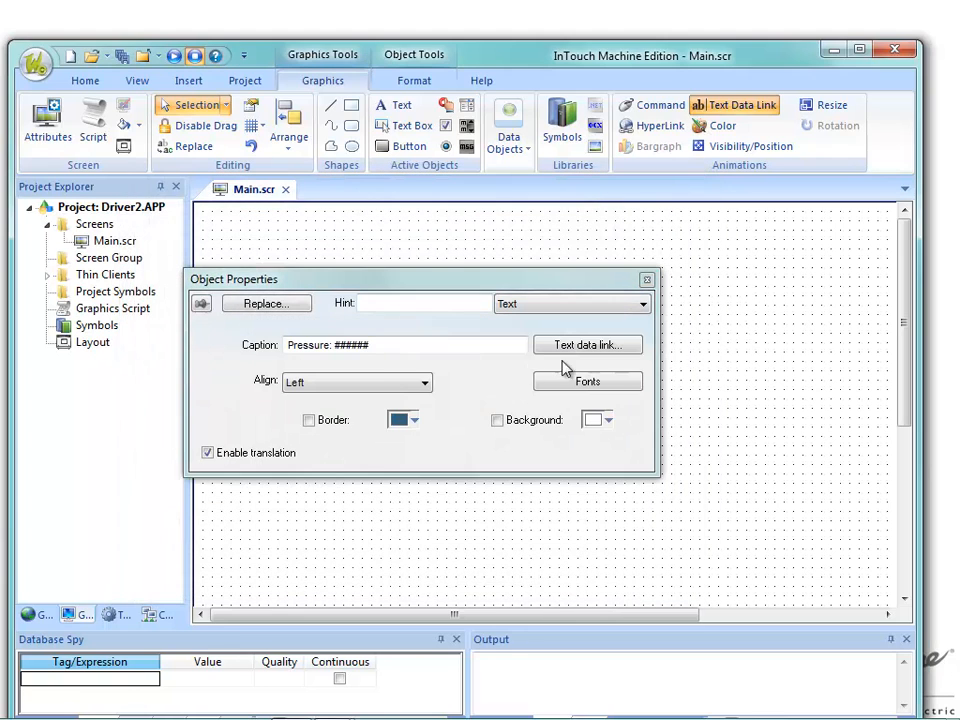
pyautogui.doubleClick(329, 347)
pyautogui.write('Level')
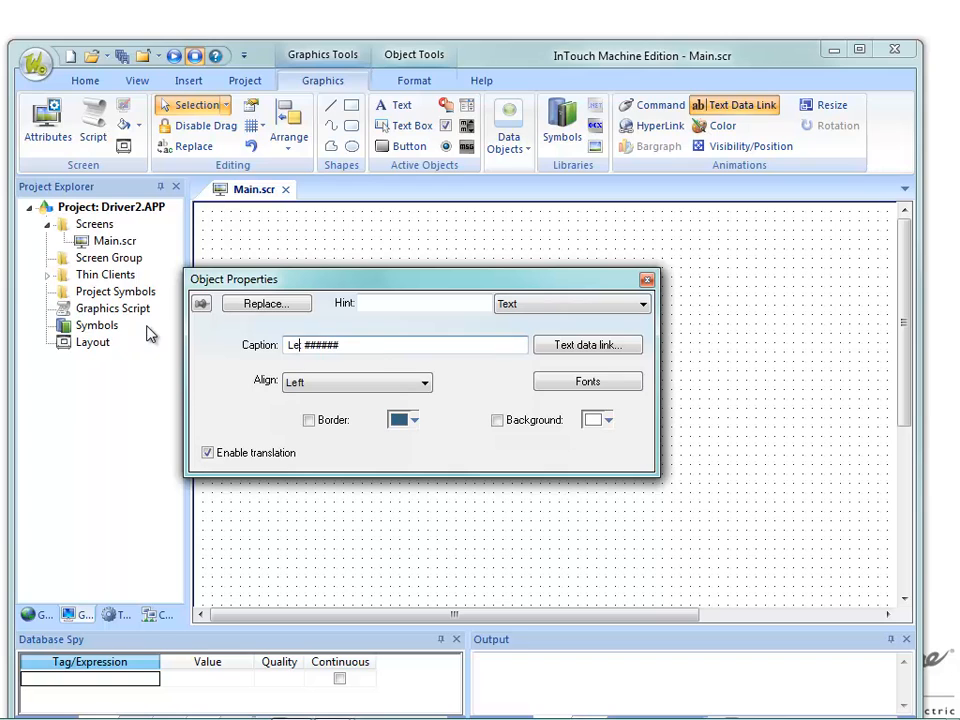
pyautogui.click(566, 548)
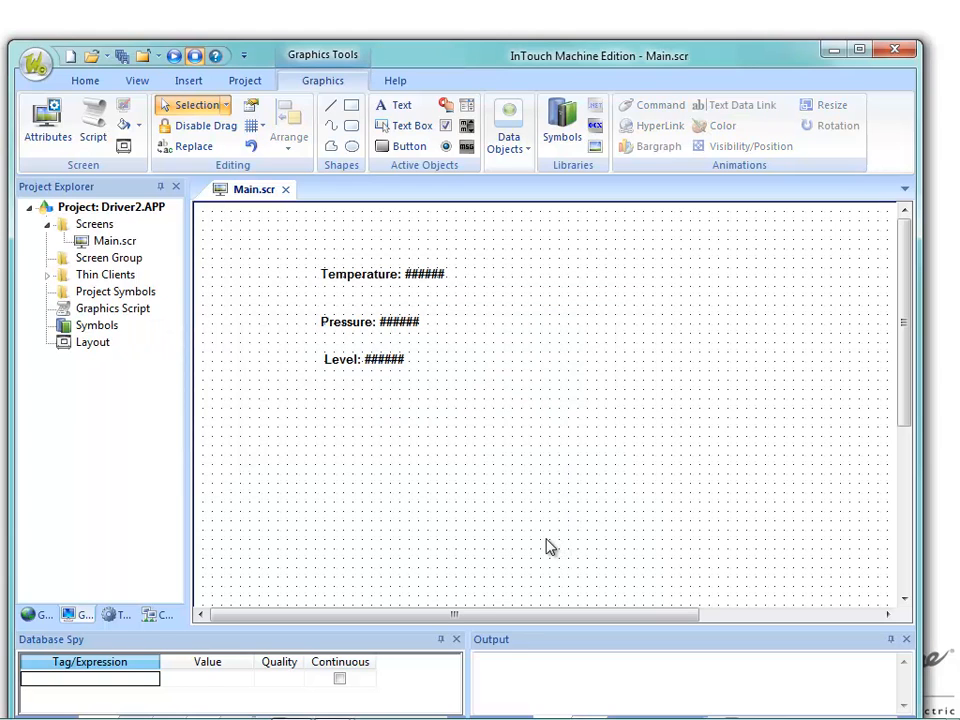
# Close the Main screen, saving the changes to Main.scr.
pyautogui.click(286, 189)
pyautogui.click(421, 444)
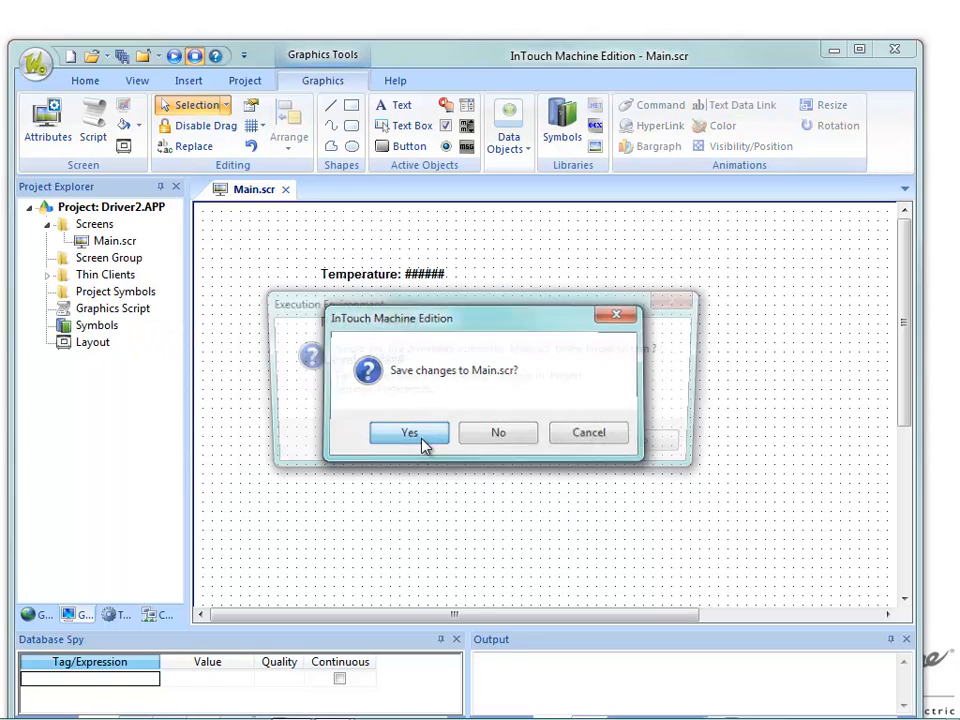
pyautogui.click(561, 446)
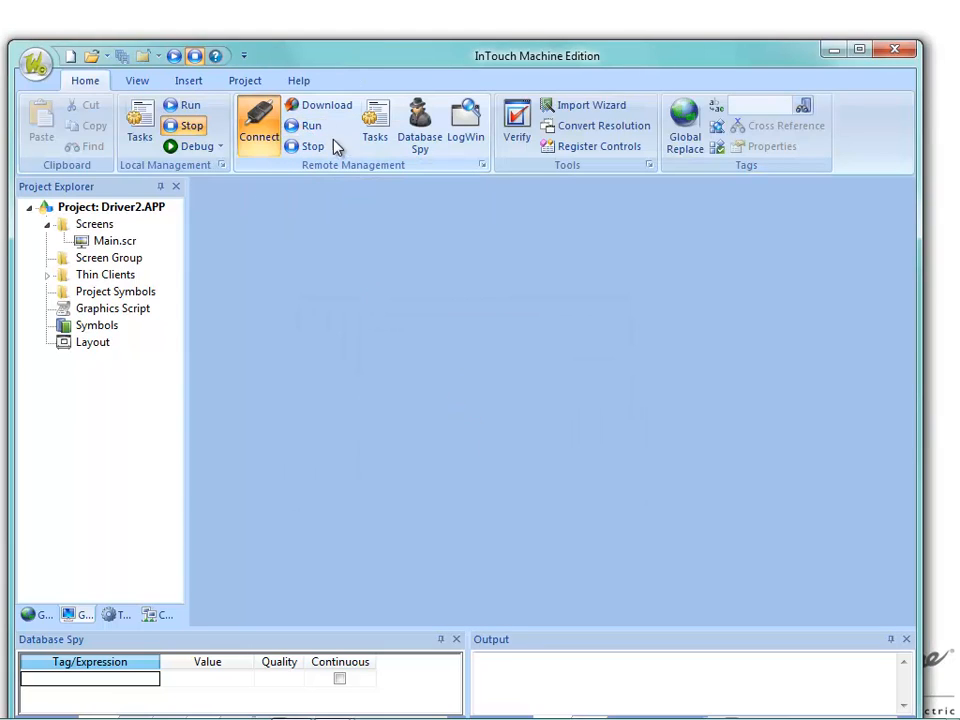
# Download the project to the target and check Temperature, Pressure and Level in the Remote Desktop Connection window.
pyautogui.click(320, 106)
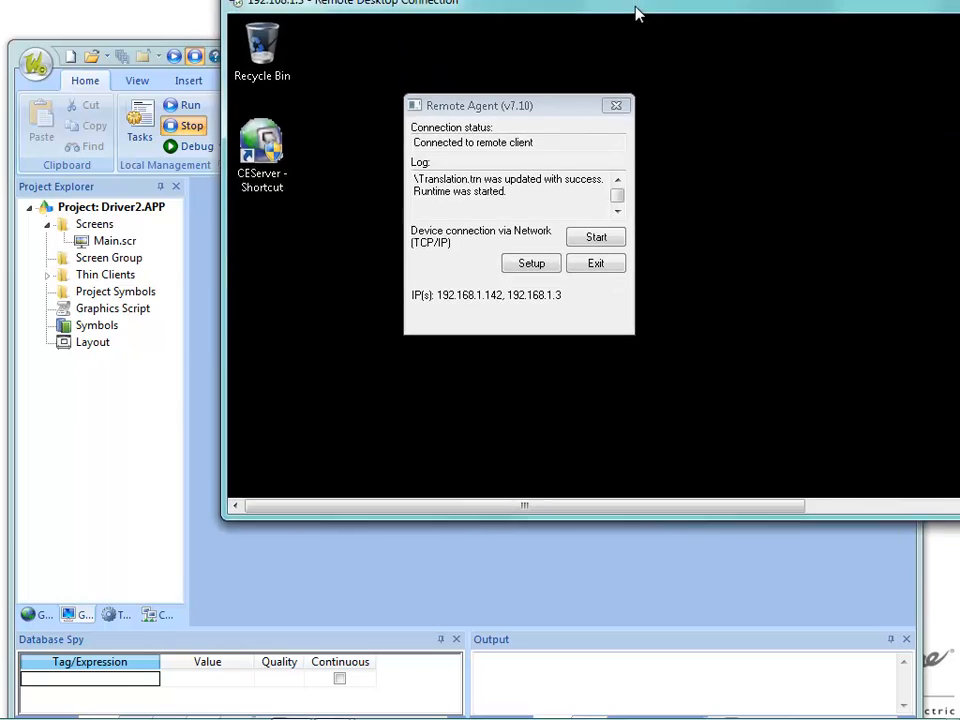
pyautogui.moveTo(636, 11); pyautogui.dragTo(536, 107)
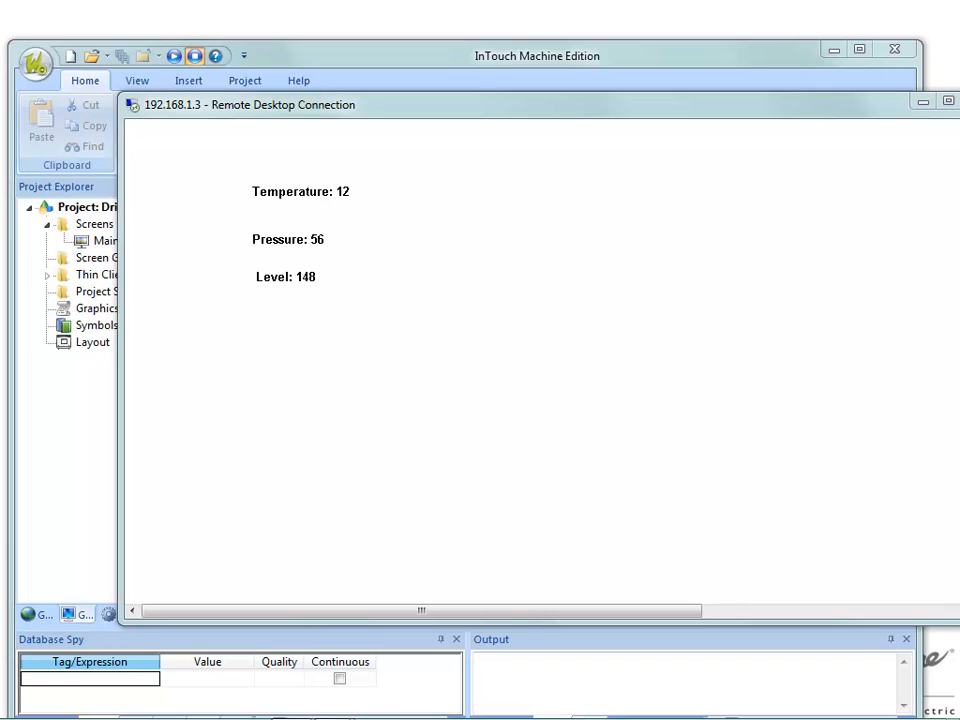
# Resume the LogWin log with Field Read Commands logging selected, and pause it after new MOTCP reads are captured.
pyautogui.moveTo(520, 0); pyautogui.dragTo(418, 161)
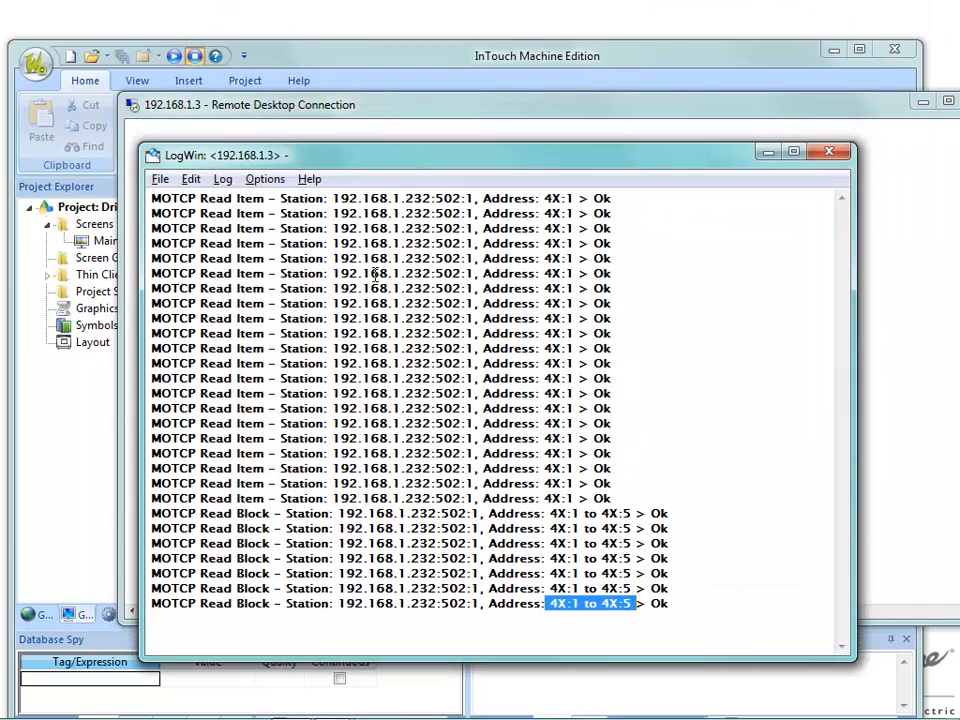
pyautogui.click(190, 180)
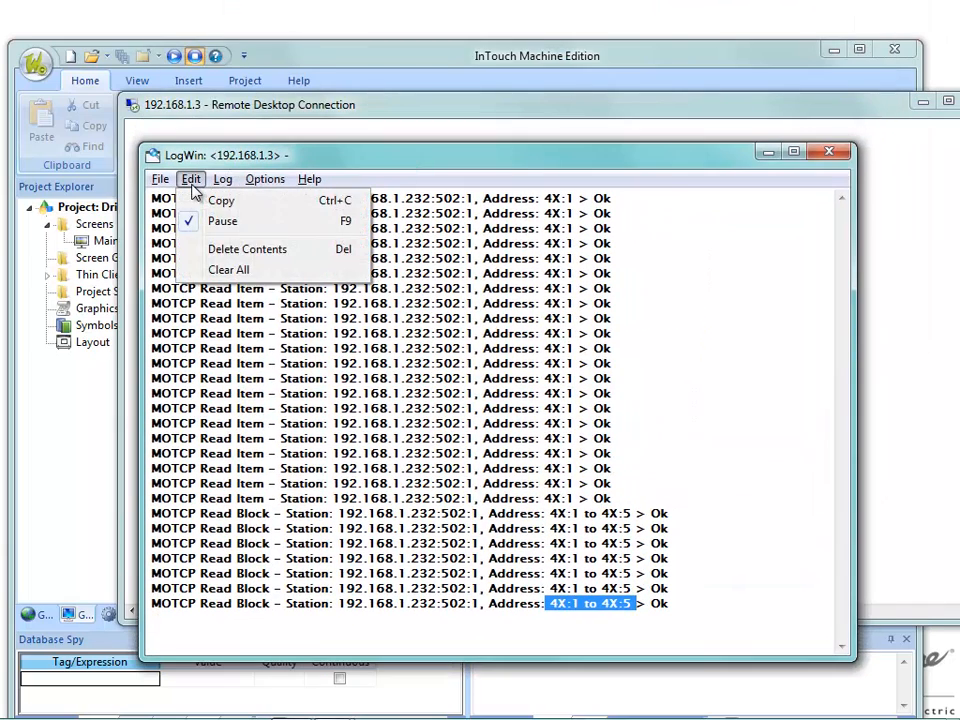
pyautogui.click(212, 221)
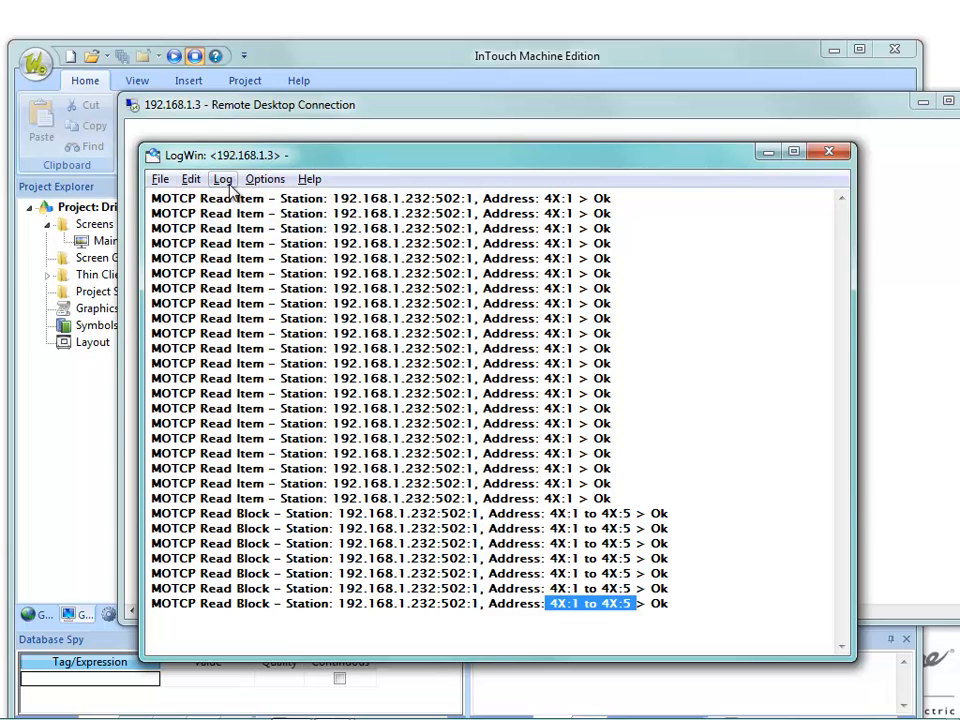
pyautogui.click(224, 182)
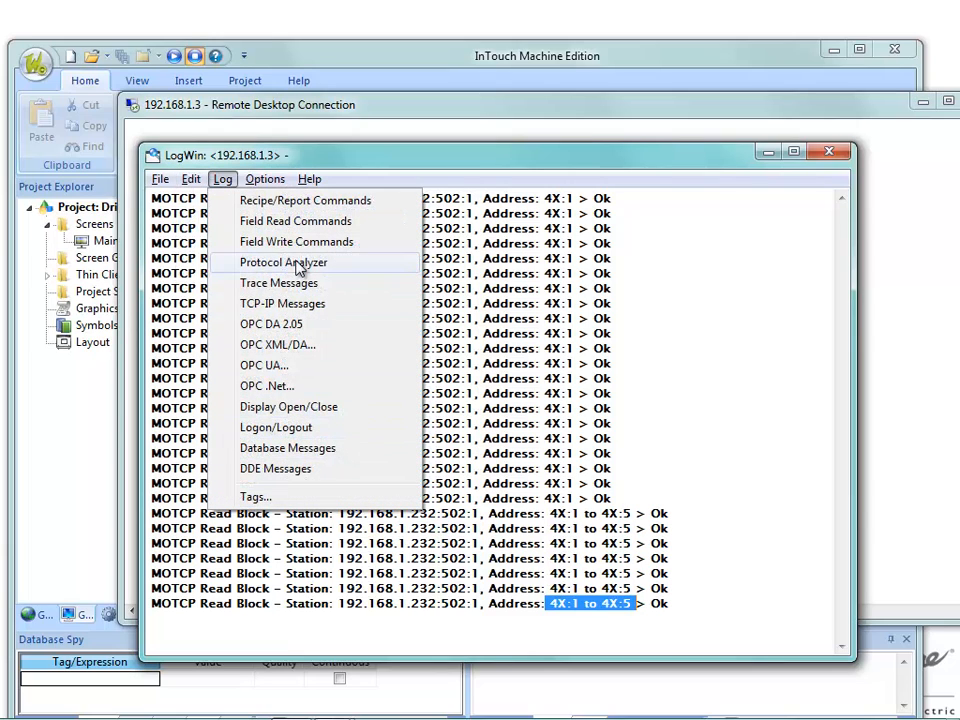
pyautogui.click(265, 222)
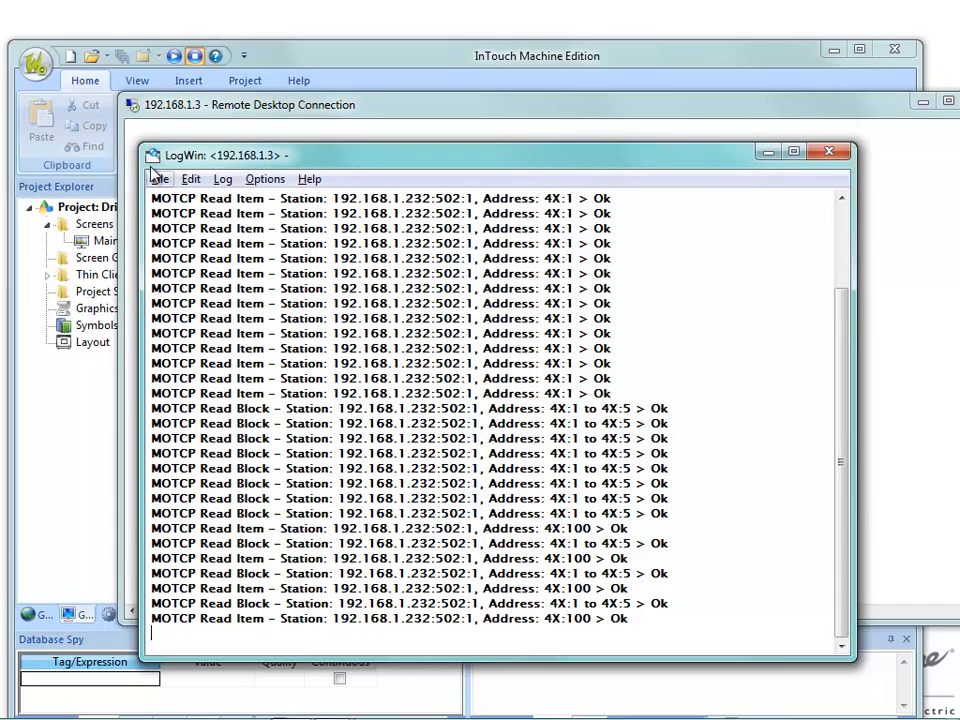
pyautogui.click(191, 179)
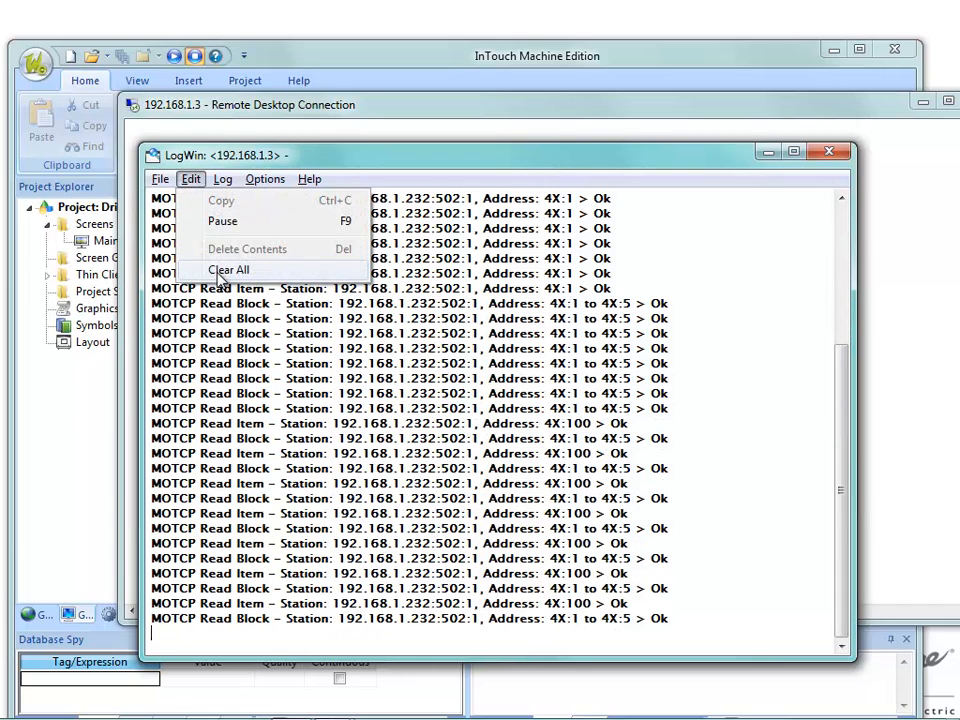
pyautogui.click(222, 222)
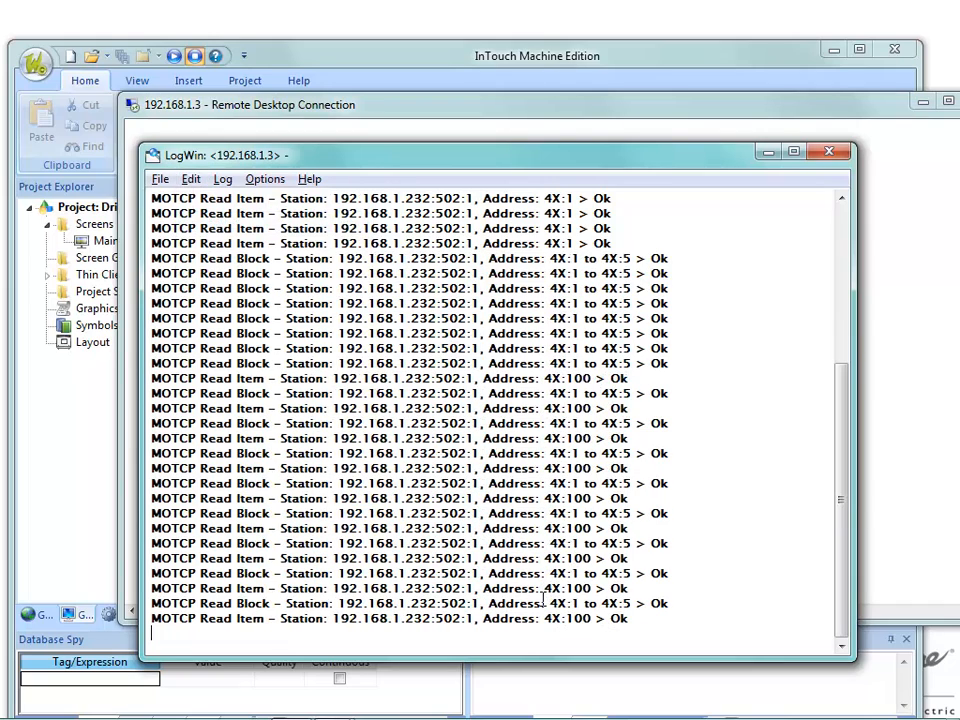
# Compare the block read address 4X:1 to 4X:5 with the item read address 4X:100 in the log, and put the log and remote desktop windows away.
pyautogui.moveTo(545, 603); pyautogui.dragTo(647, 603)
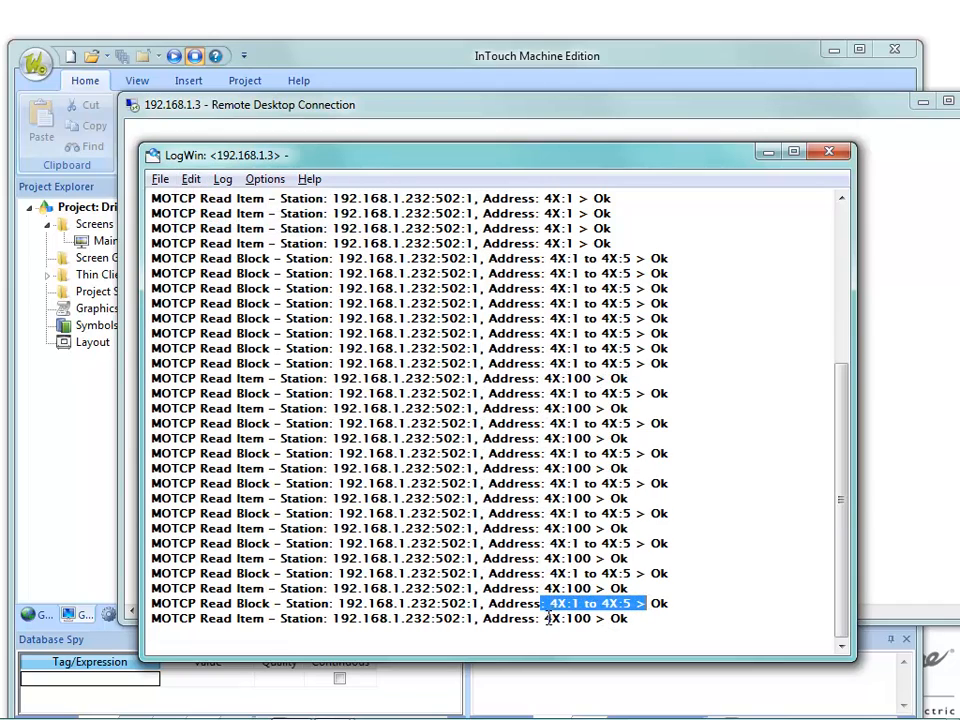
pyautogui.moveTo(546, 618); pyautogui.dragTo(594, 619)
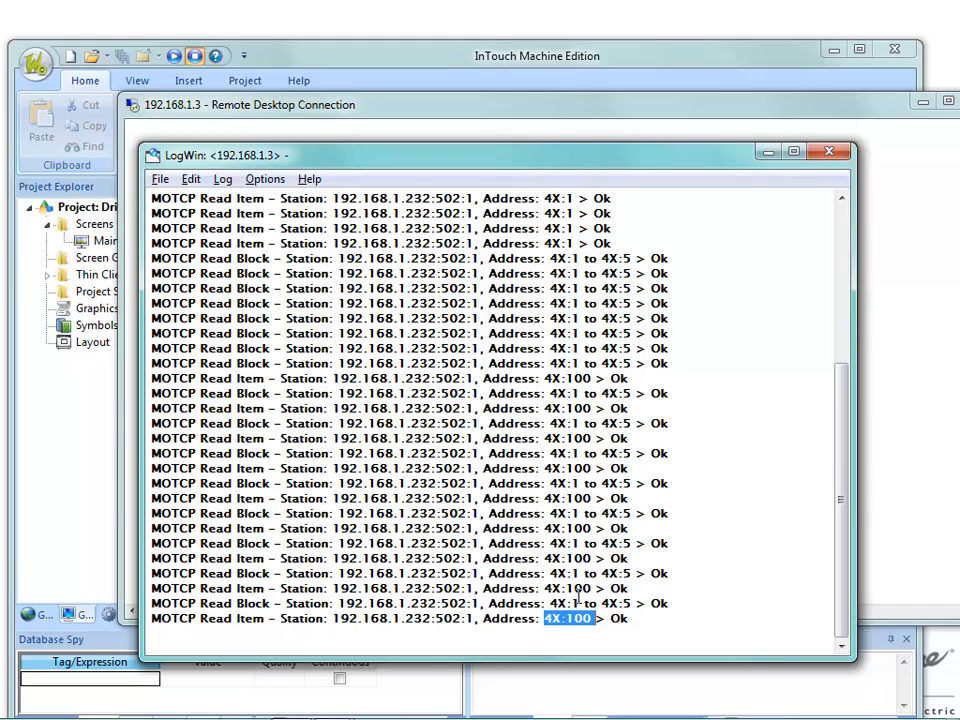
pyautogui.moveTo(566, 603); pyautogui.dragTo(655, 594)
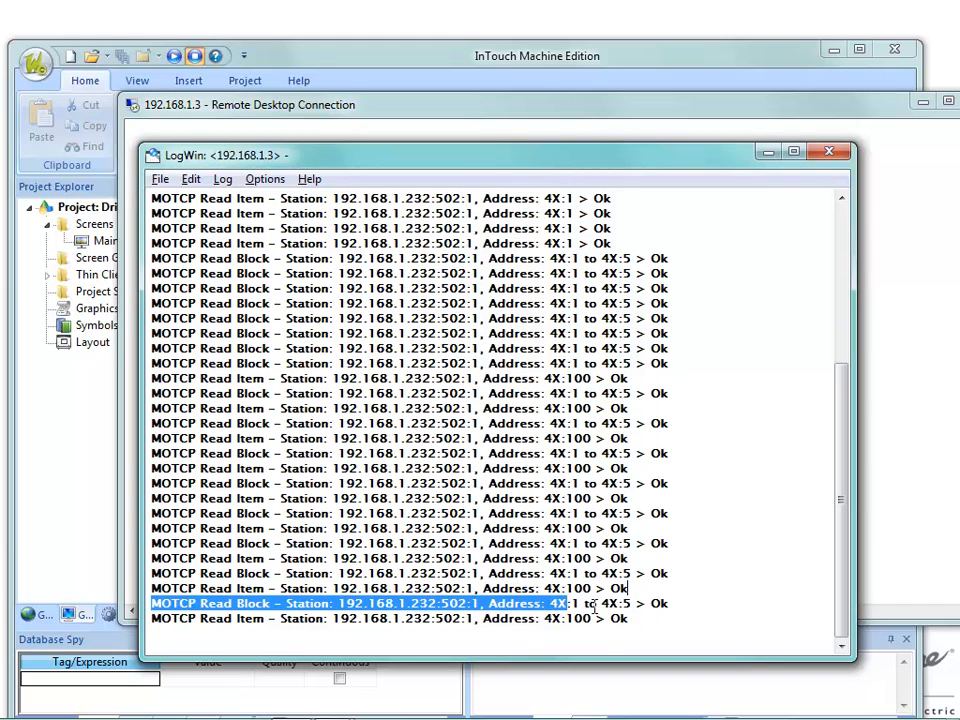
pyautogui.moveTo(645, 603); pyautogui.dragTo(546, 603)
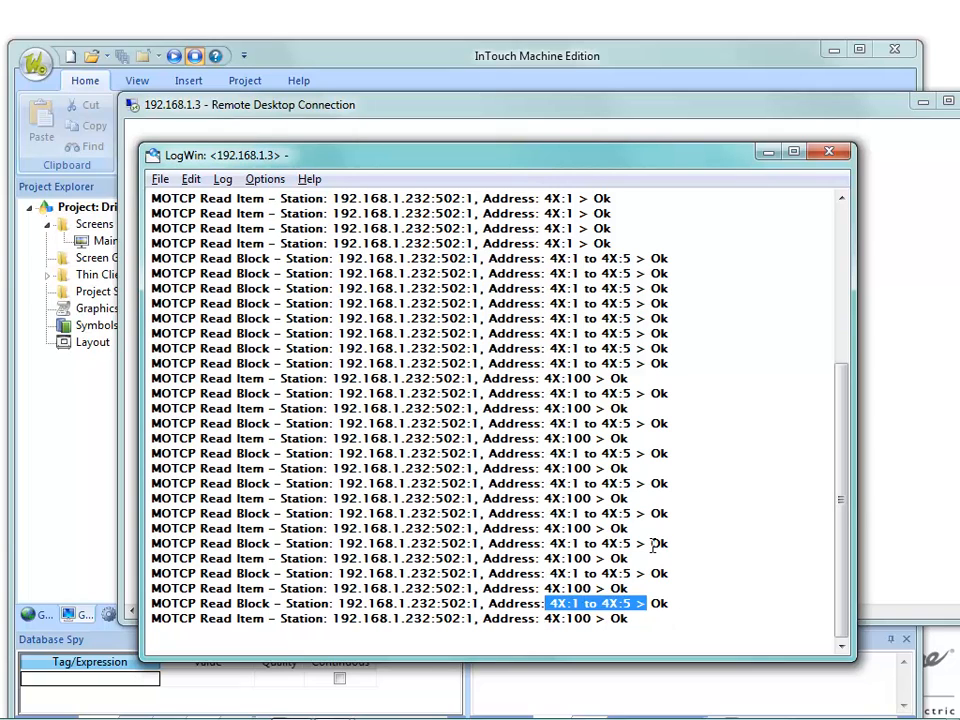
pyautogui.click(829, 157)
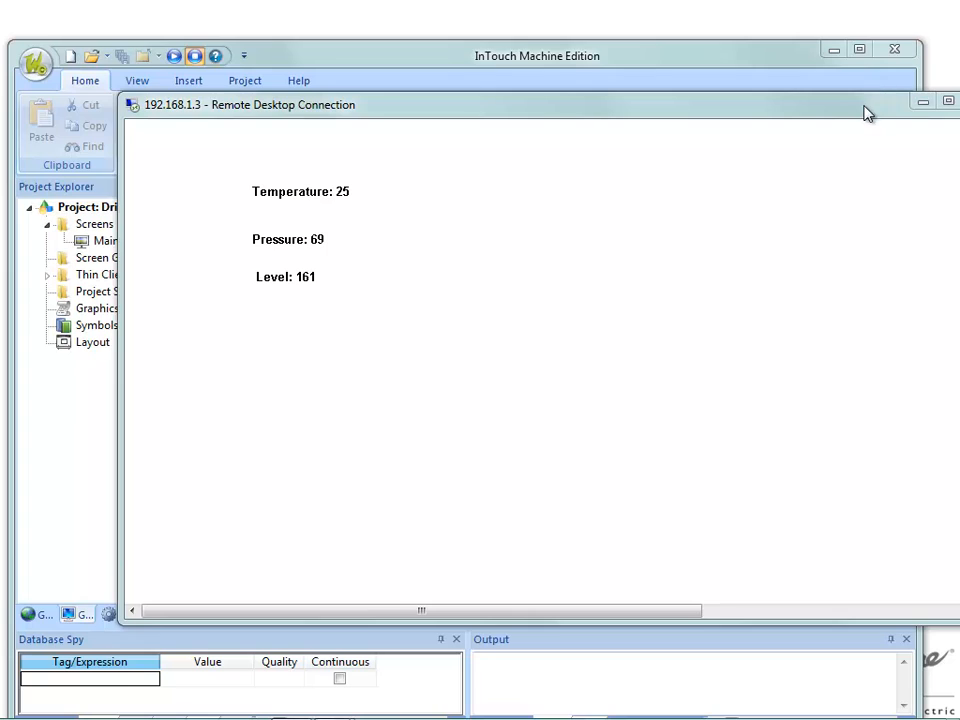
pyautogui.moveTo(868, 113); pyautogui.dragTo(884, 0)
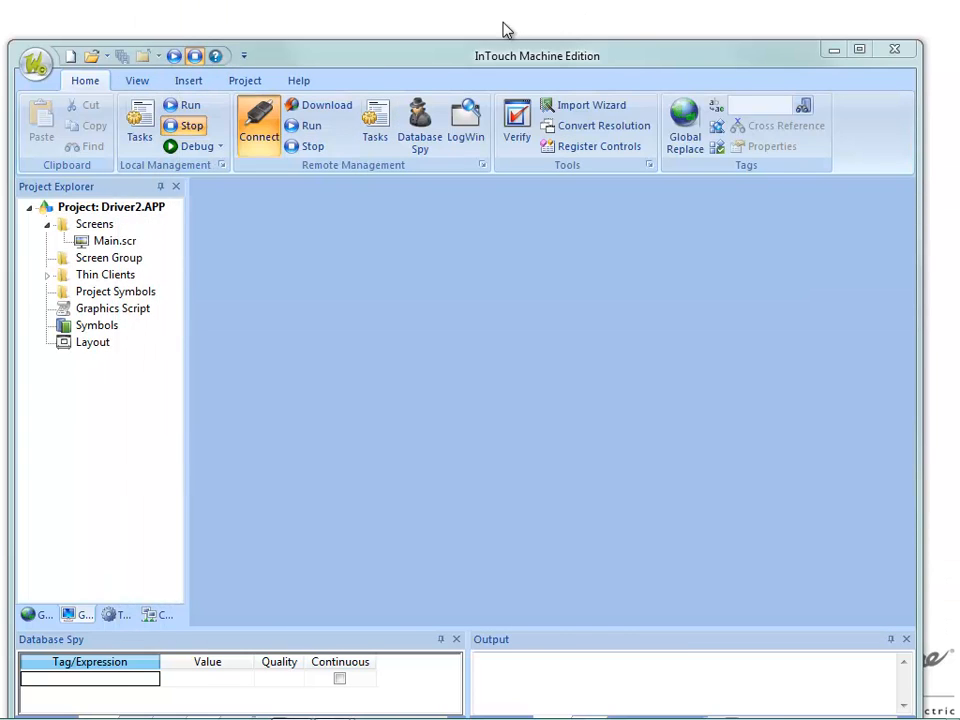
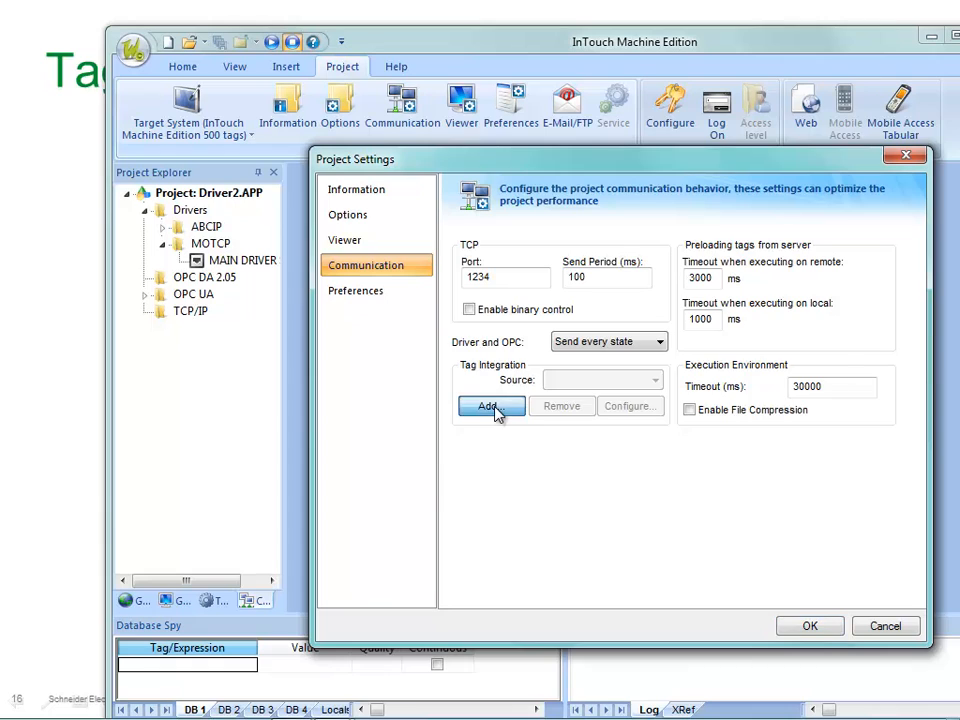
# Add an Integrated tag integration source named PLC1 for the RSLogix 5000 Family, with PLC IP address 192.168.1.232.
pyautogui.click(492, 407)
pyautogui.click(577, 388)
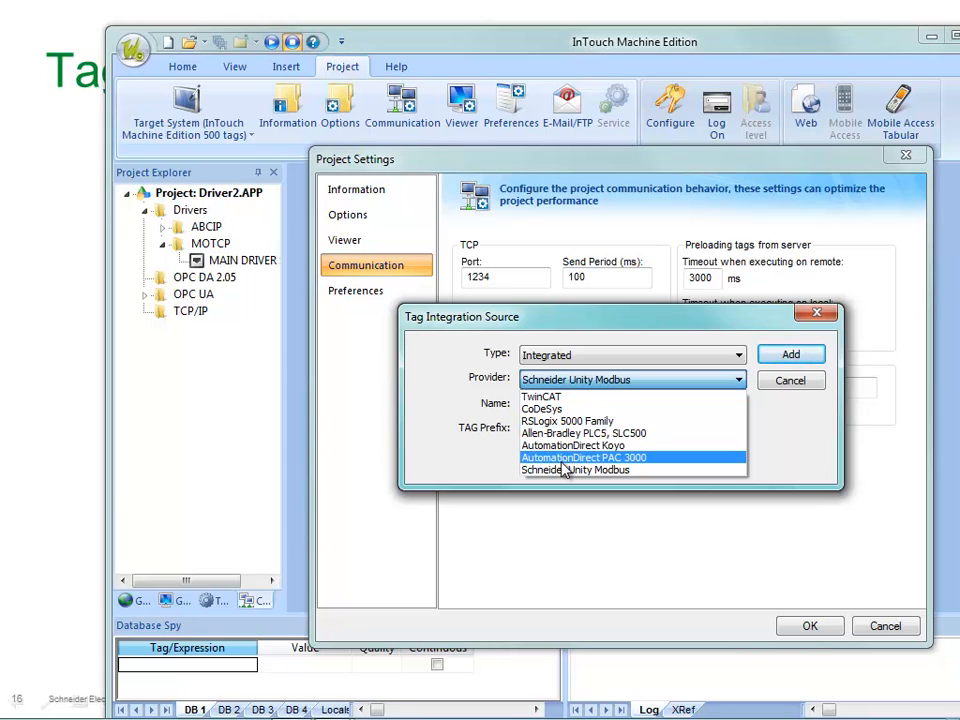
pyautogui.click(540, 422)
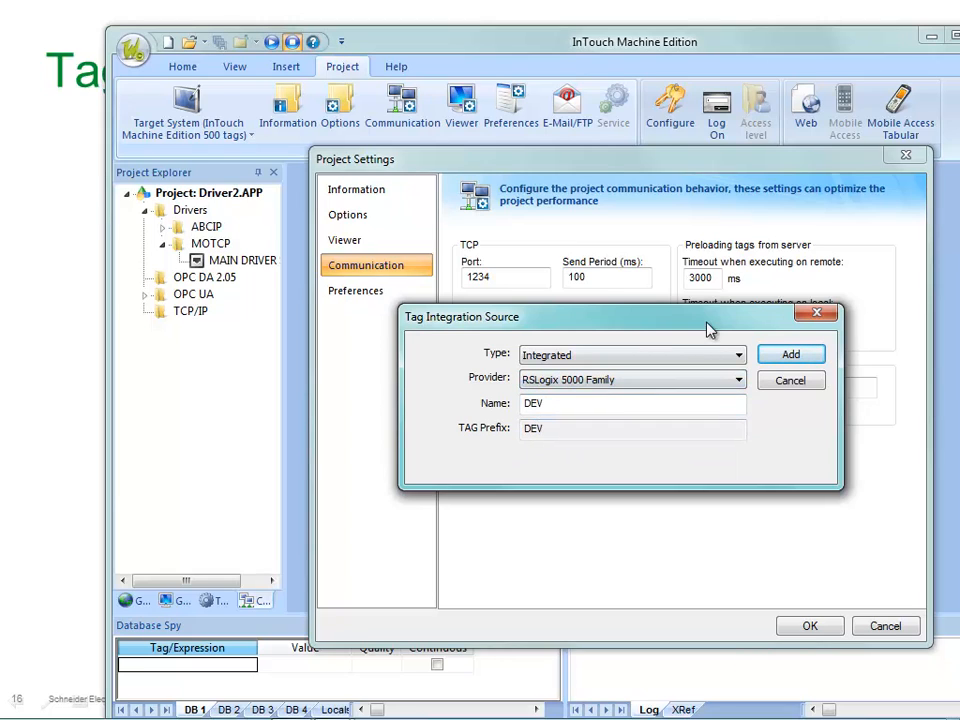
pyautogui.moveTo(561, 411); pyautogui.dragTo(440, 376)
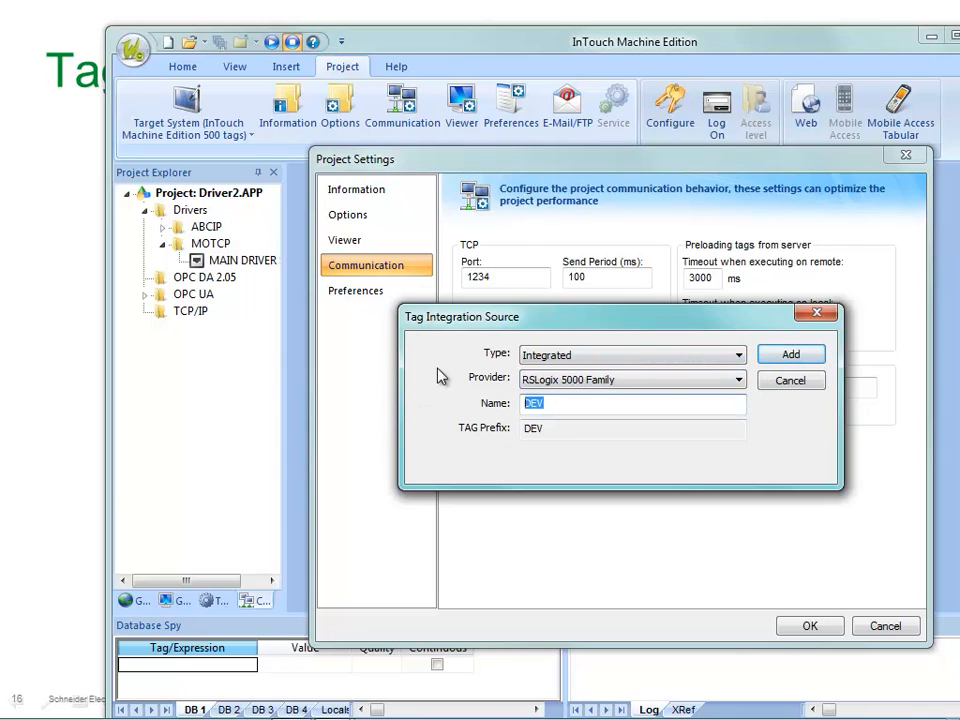
pyautogui.write('PLC1')
pyautogui.click(791, 356)
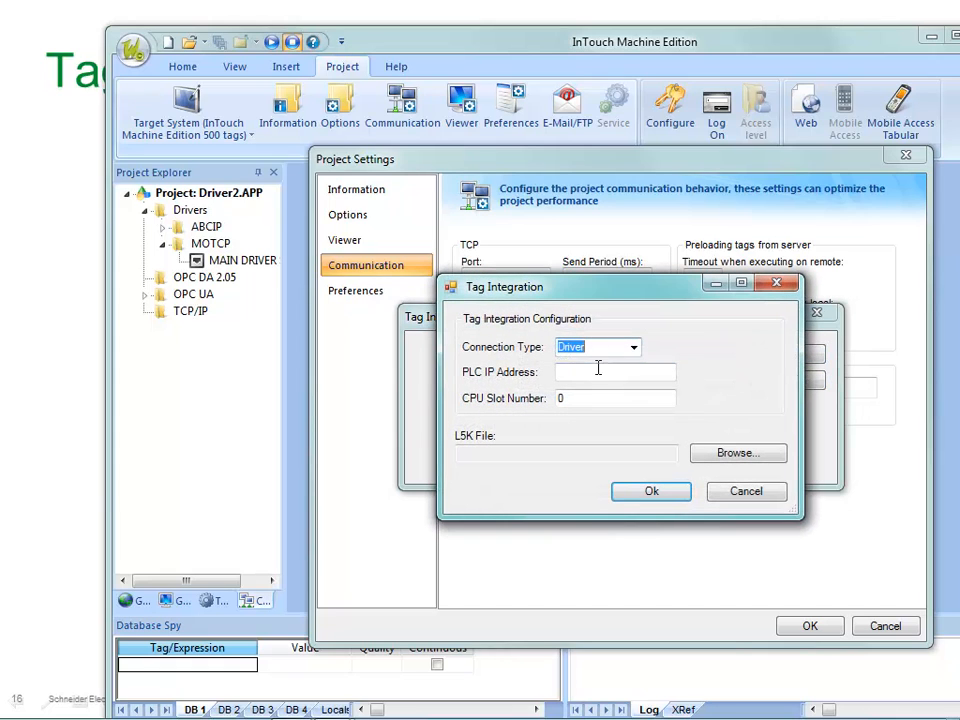
pyautogui.click(615, 373)
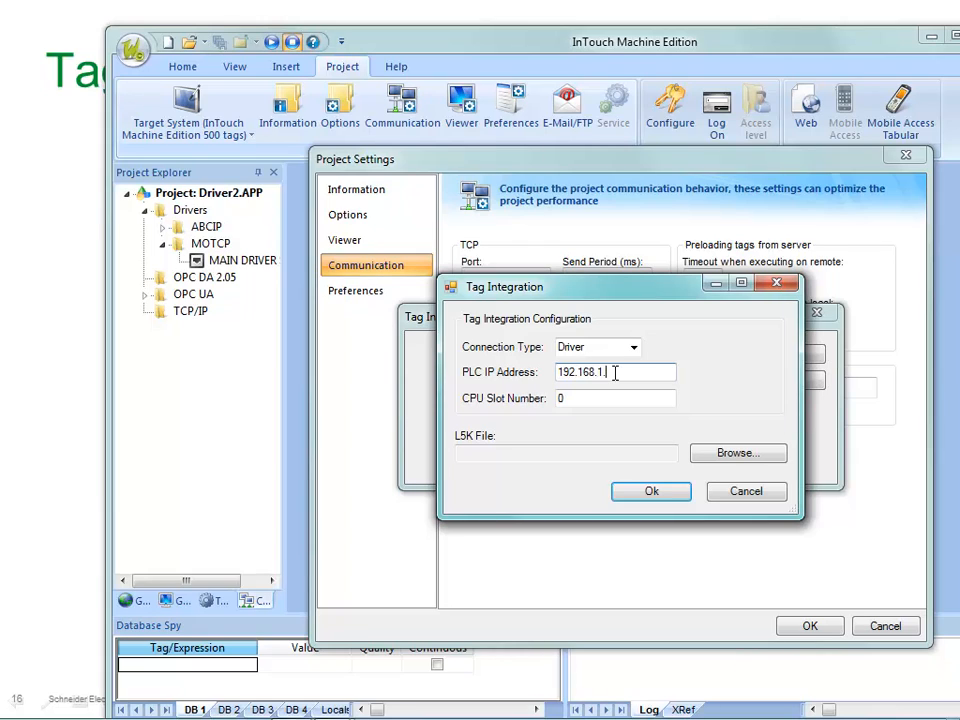
pyautogui.write('.232')
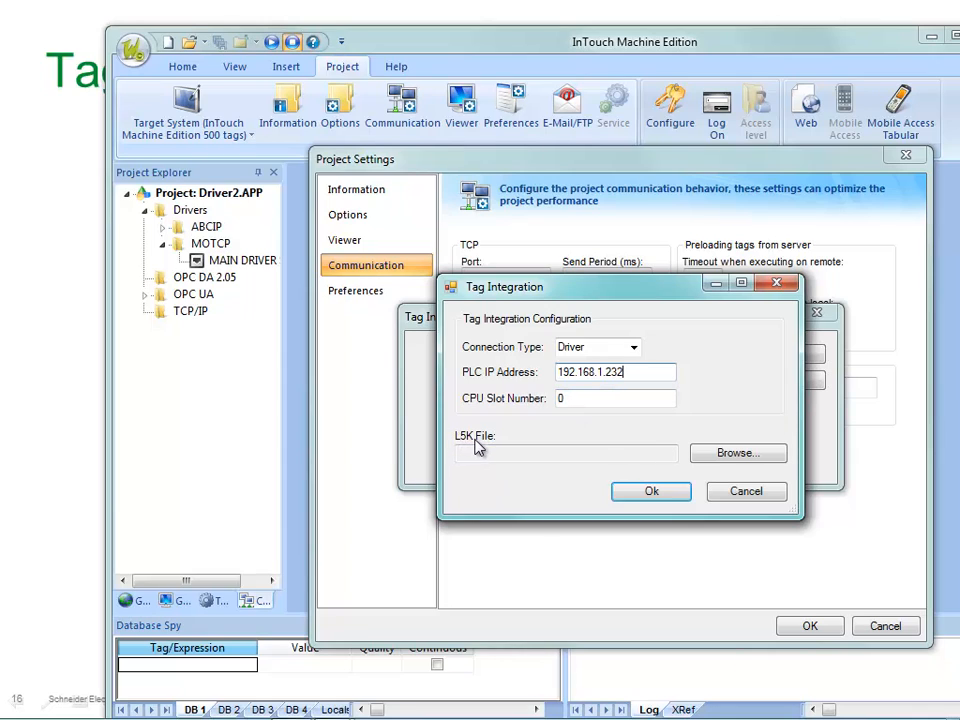
# Load SalesdemoA_fastEnet.L5K from the AB import folder on C: as the L5K file, and accept the tag integration and project settings.
pyautogui.click(698, 457)
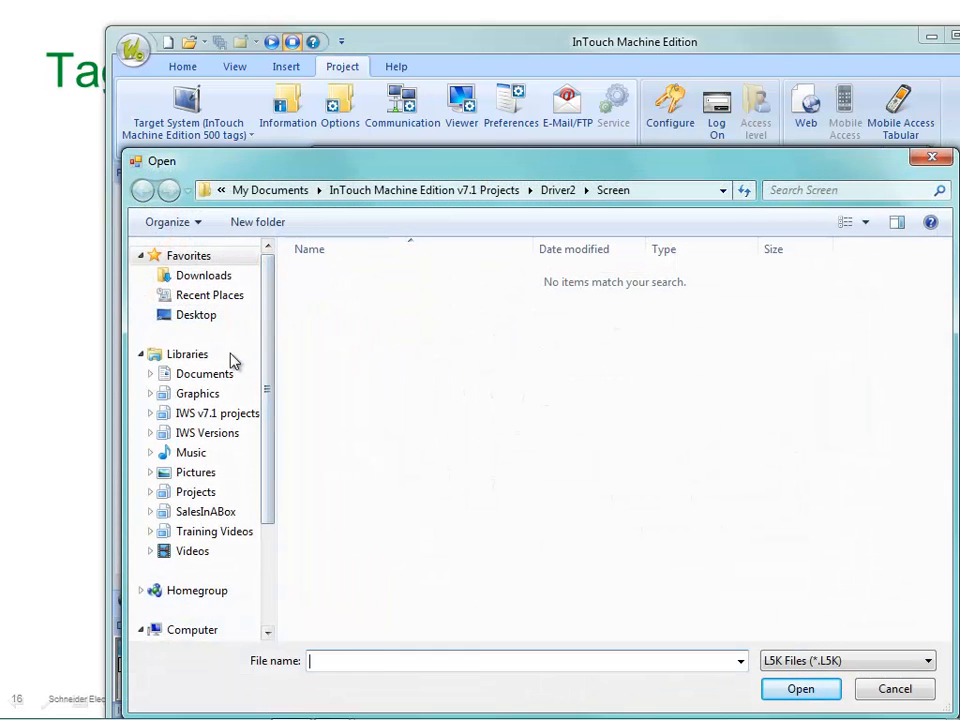
pyautogui.click(143, 355)
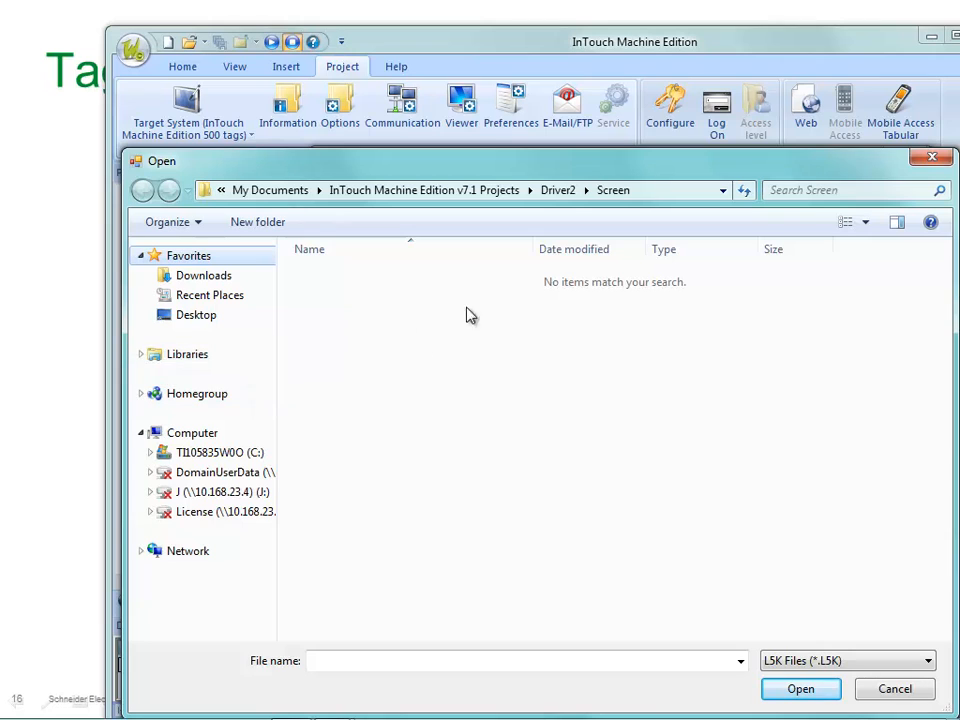
pyautogui.click(205, 452)
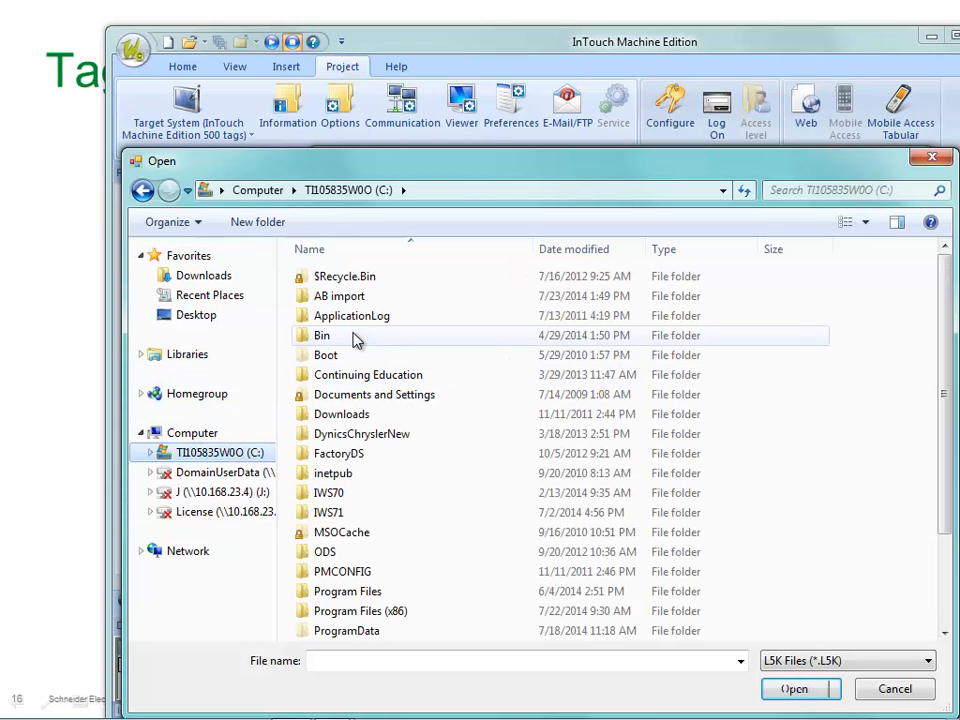
pyautogui.doubleClick(335, 295)
pyautogui.click(345, 278)
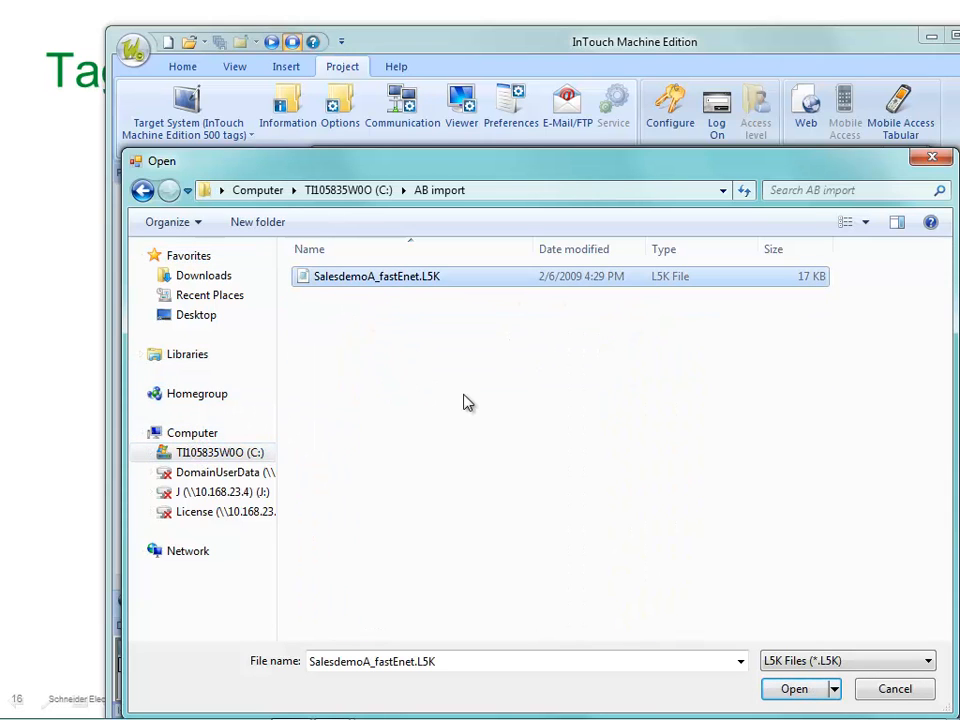
pyautogui.click(834, 689)
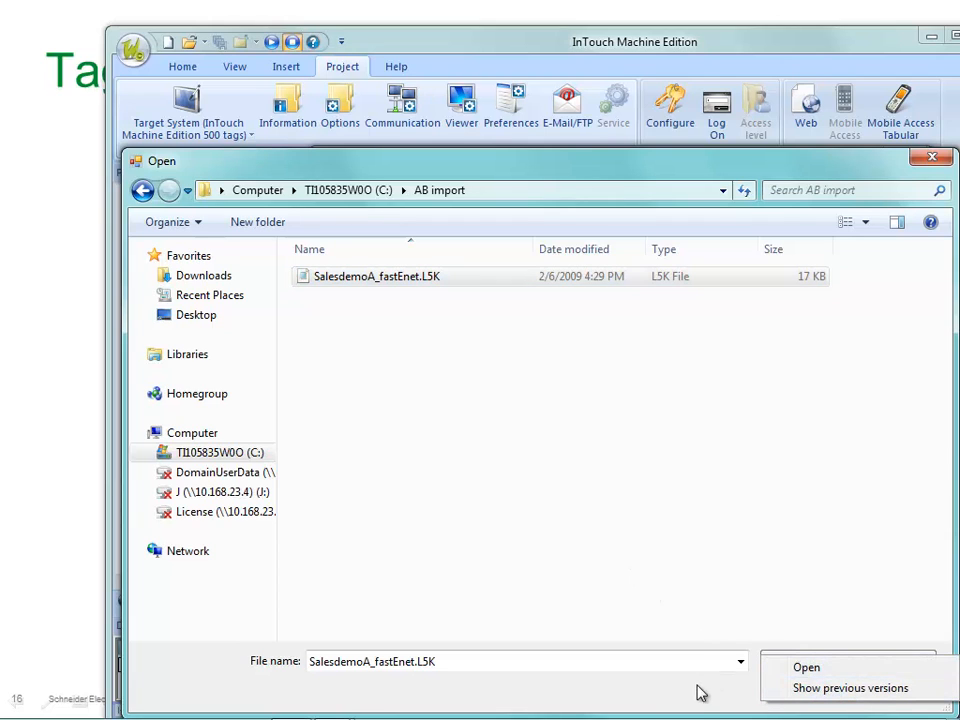
pyautogui.click(791, 681)
pyautogui.click(812, 690)
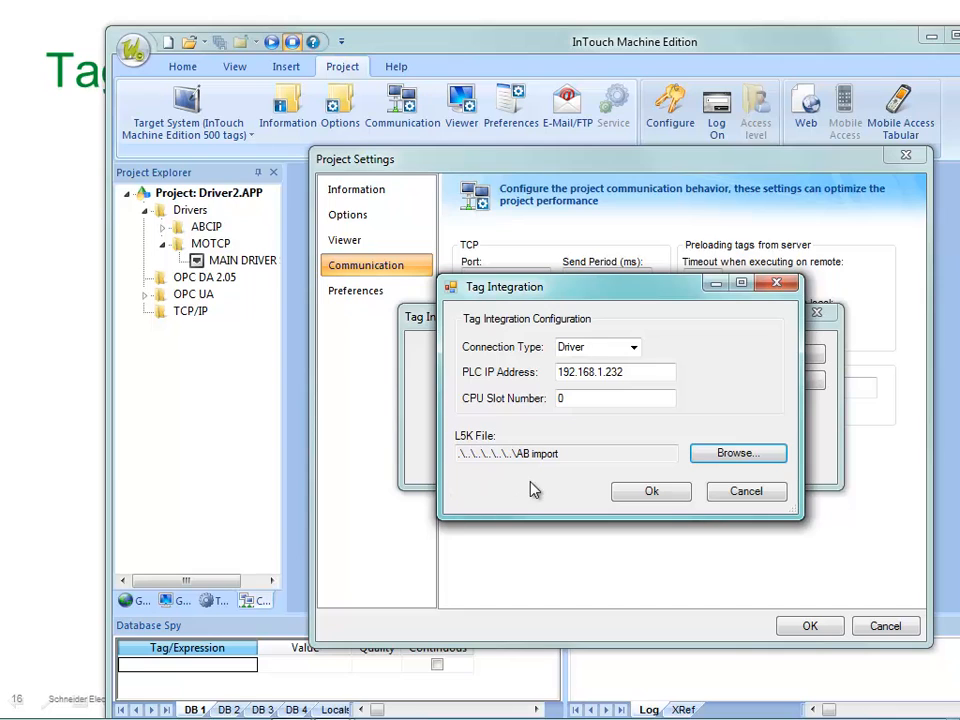
pyautogui.click(648, 491)
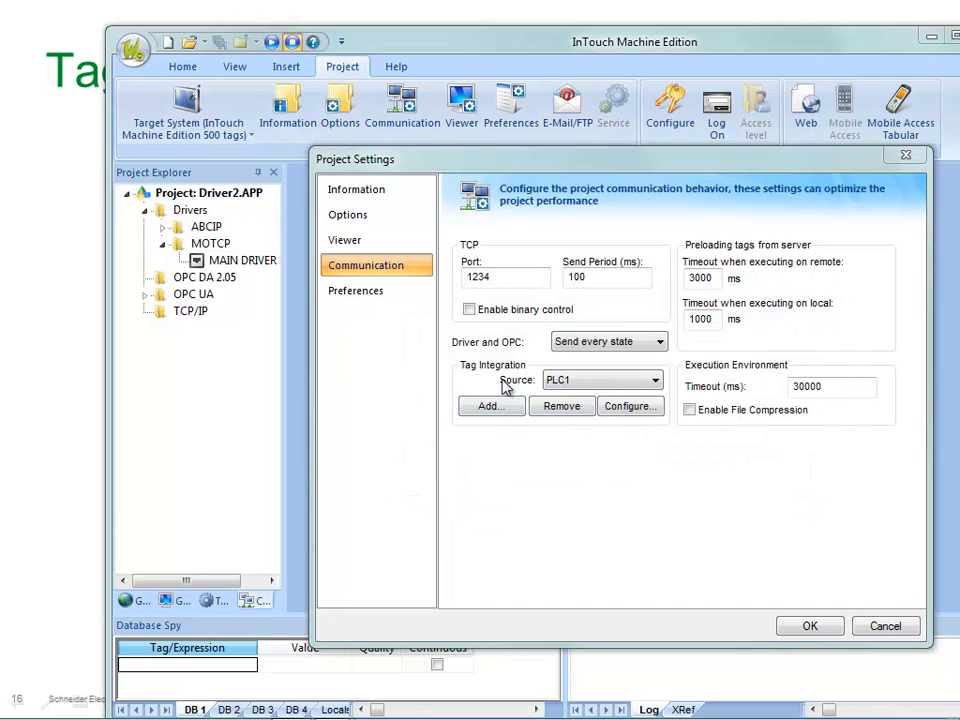
pyautogui.click(836, 621)
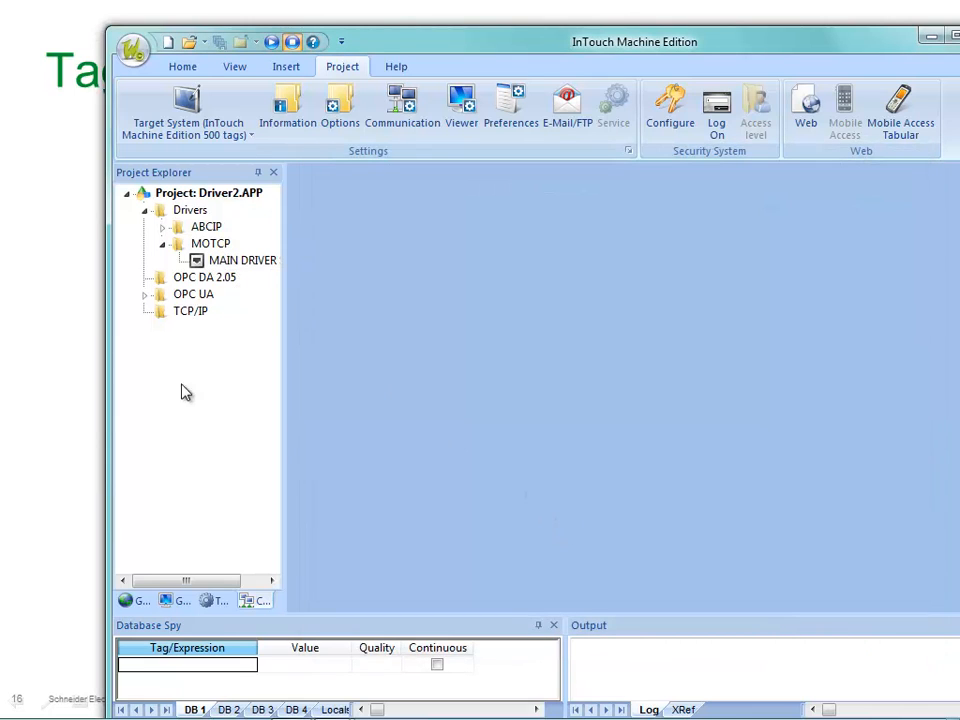
# Open the Main screen and draw a tall, narrow rectangle beside the Temperature, Pressure and Level texts.
pyautogui.click(165, 600)
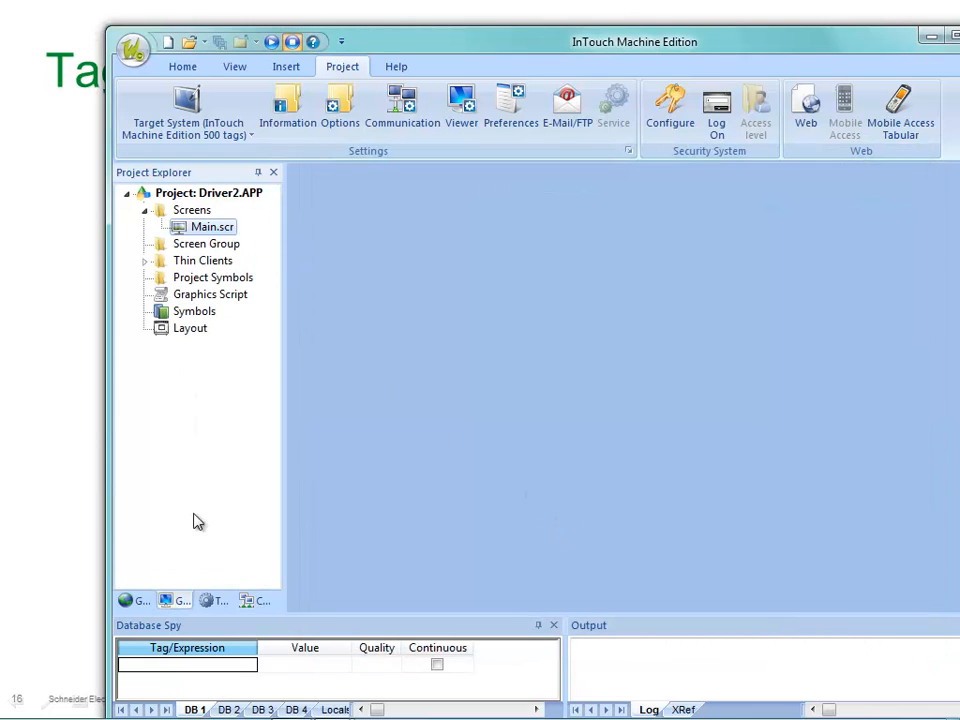
pyautogui.doubleClick(210, 227)
pyautogui.click(449, 91)
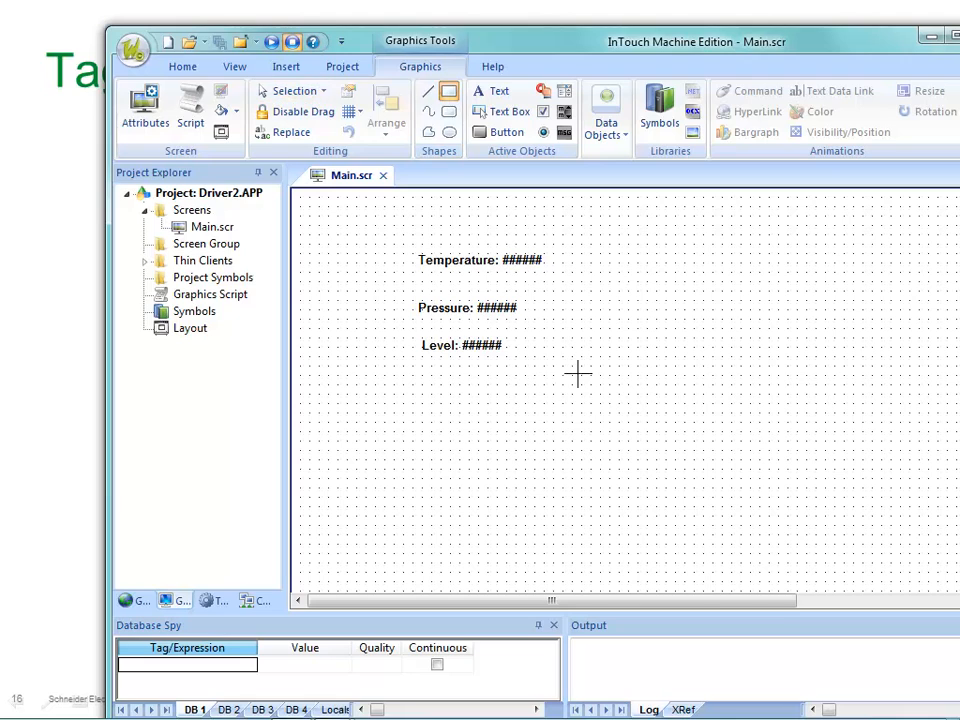
pyautogui.moveTo(600, 253)
pyautogui.mouseDown()
pyautogui.moveTo(638, 421)
pyautogui.moveTo(659, 444)
pyautogui.mouseUp()
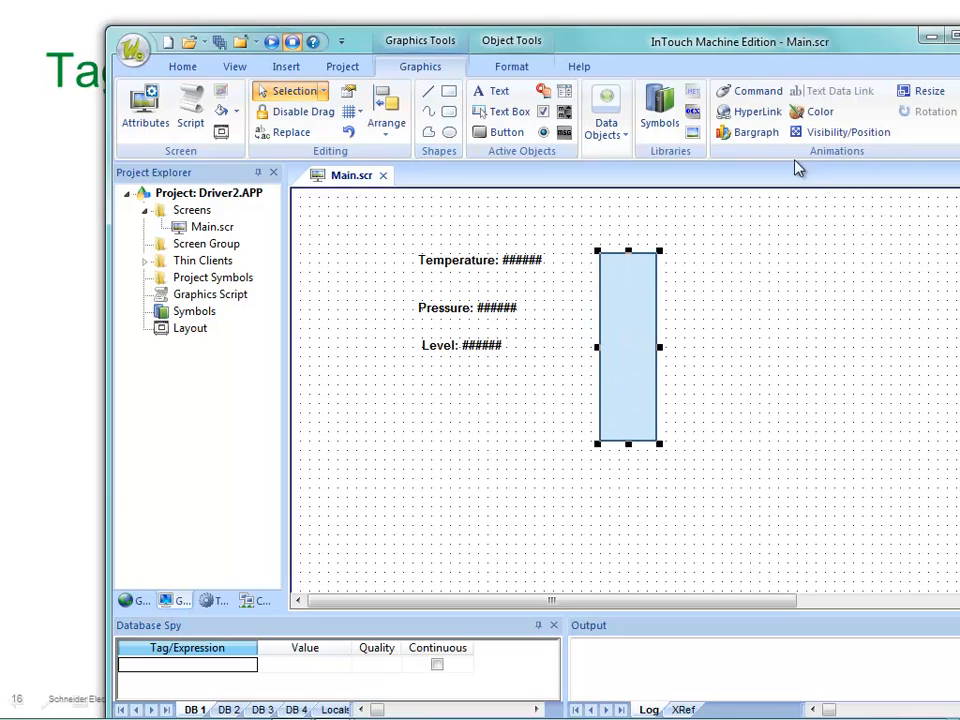
# Add a Bargraph animation to the tall rectangle on Main and link it to the device tag PLC1.Bearing1_Temp.
pyautogui.click(759, 133)
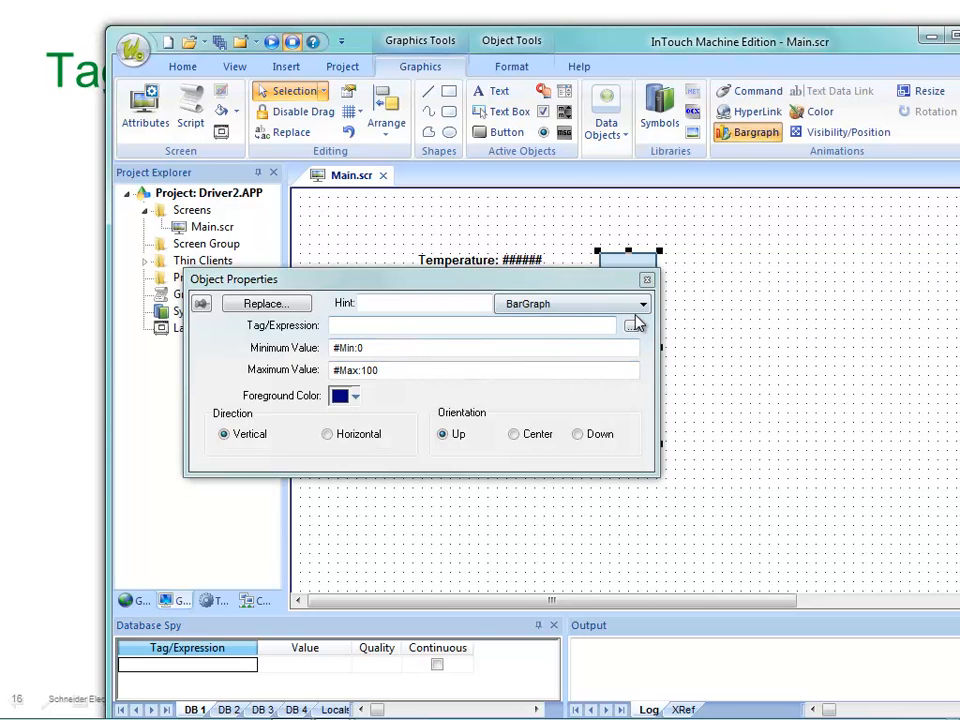
pyautogui.click(632, 328)
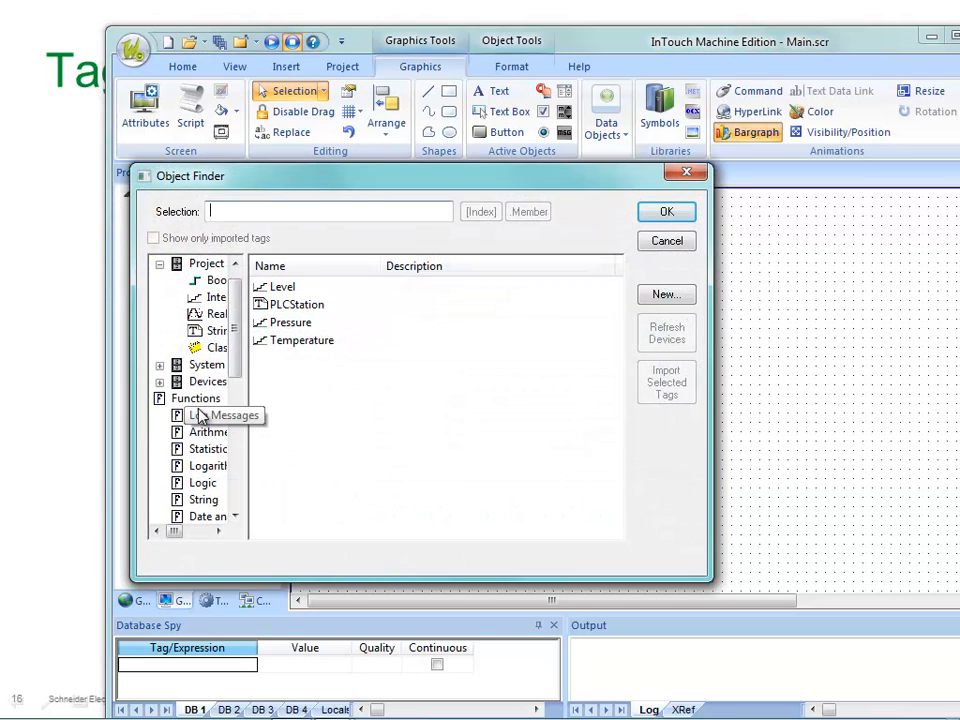
pyautogui.click(203, 365)
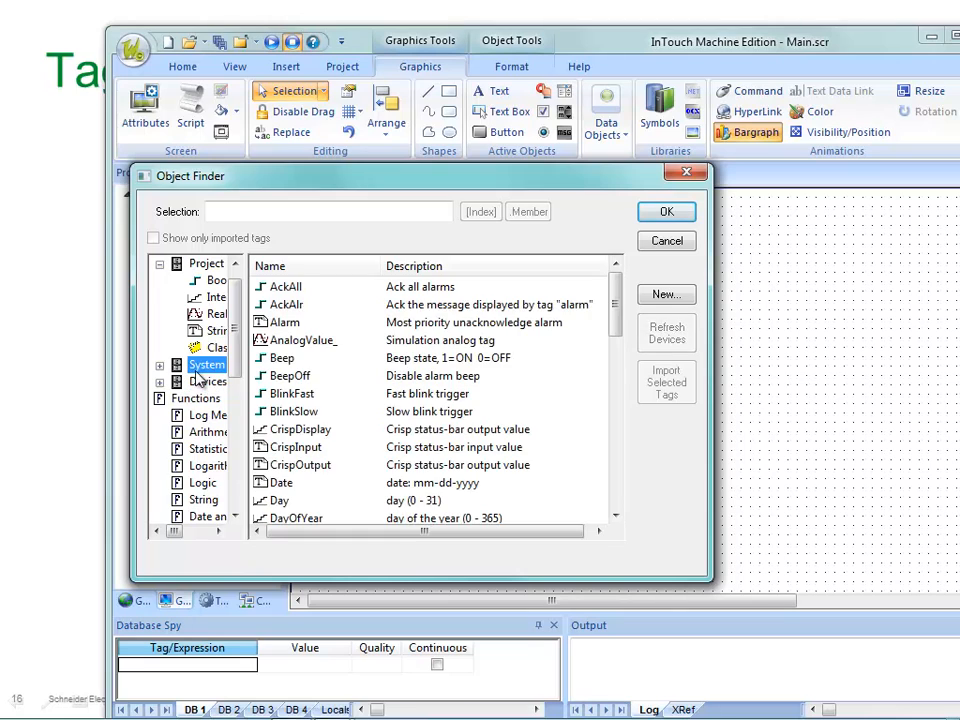
pyautogui.click(207, 263)
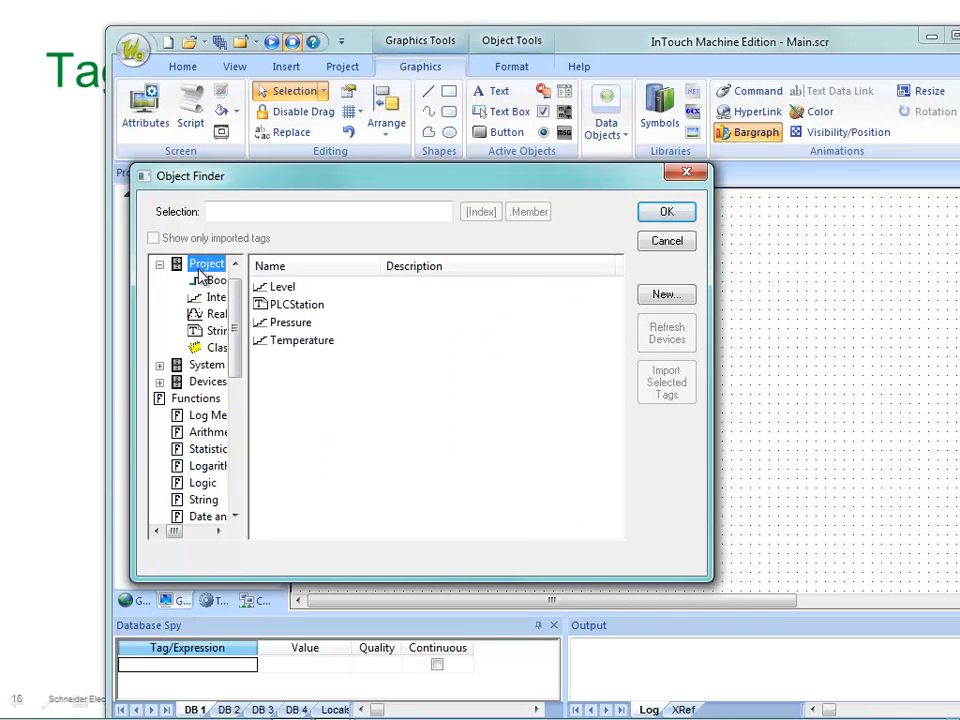
pyautogui.click(159, 382)
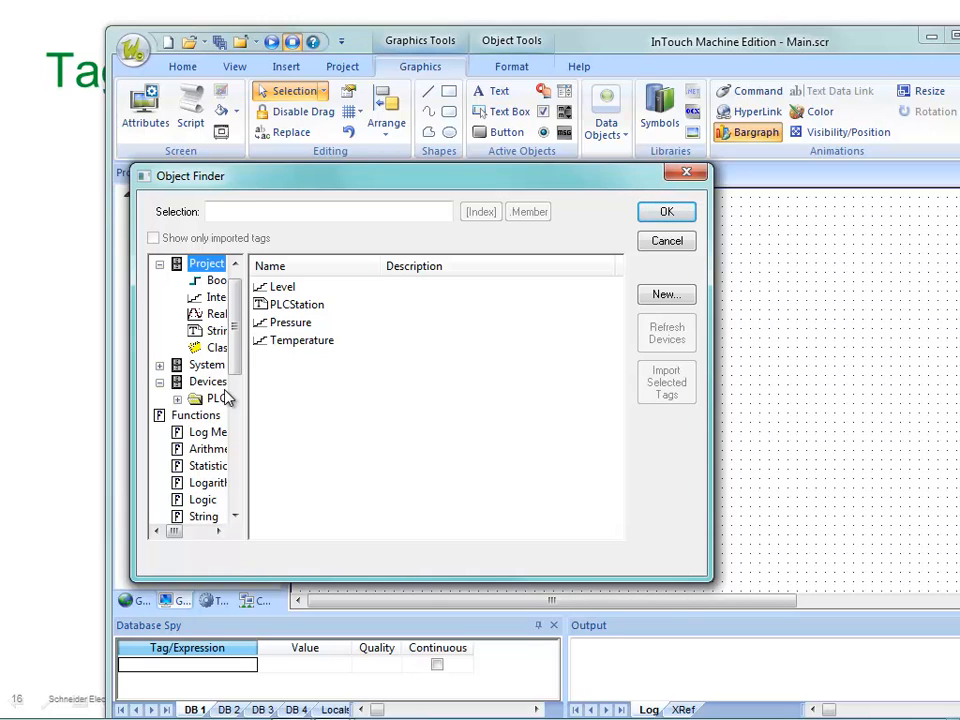
pyautogui.moveTo(247, 390); pyautogui.dragTo(289, 400)
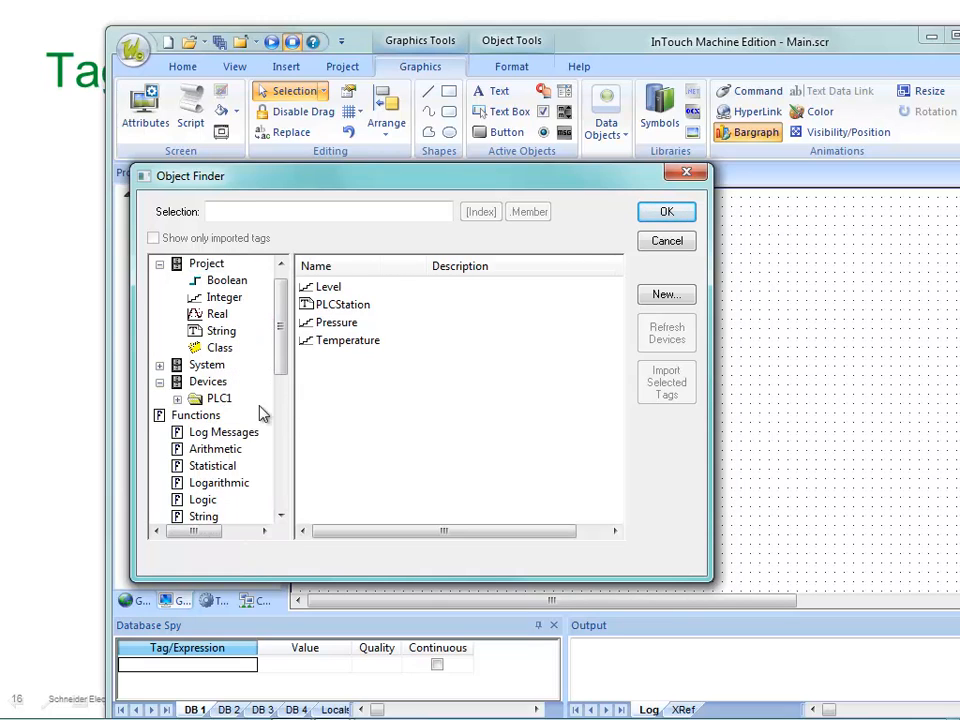
pyautogui.click(200, 400)
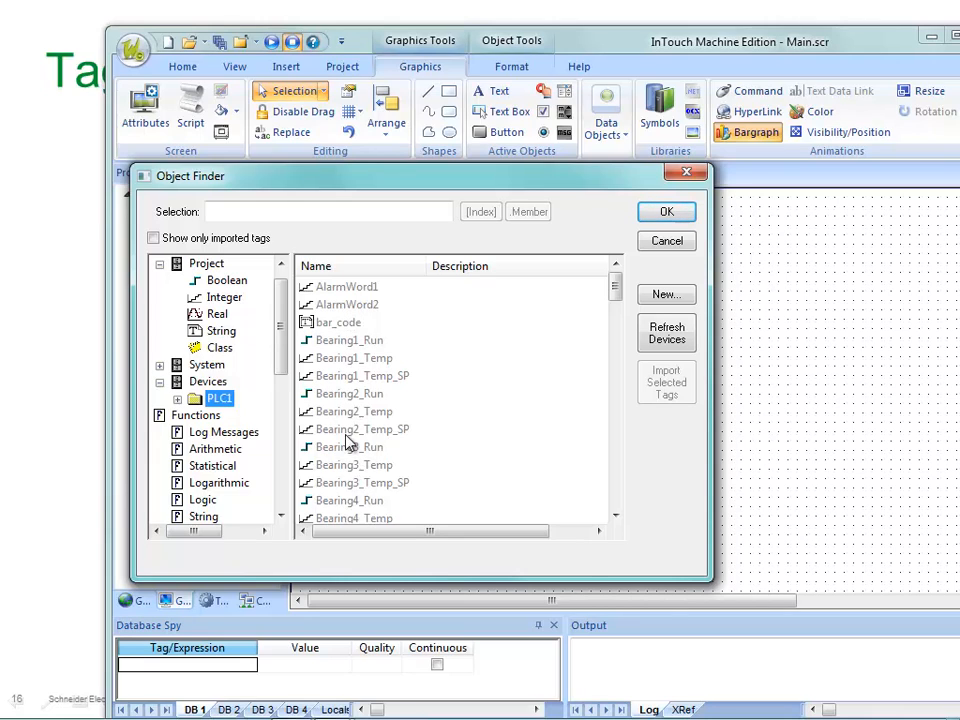
pyautogui.click(326, 362)
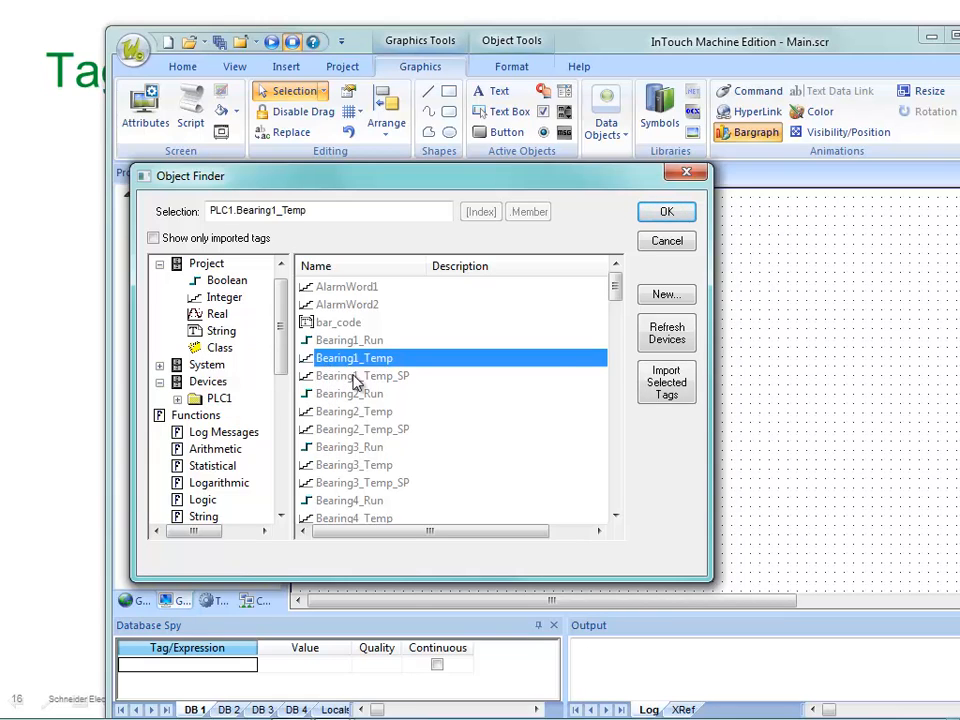
pyautogui.click(669, 212)
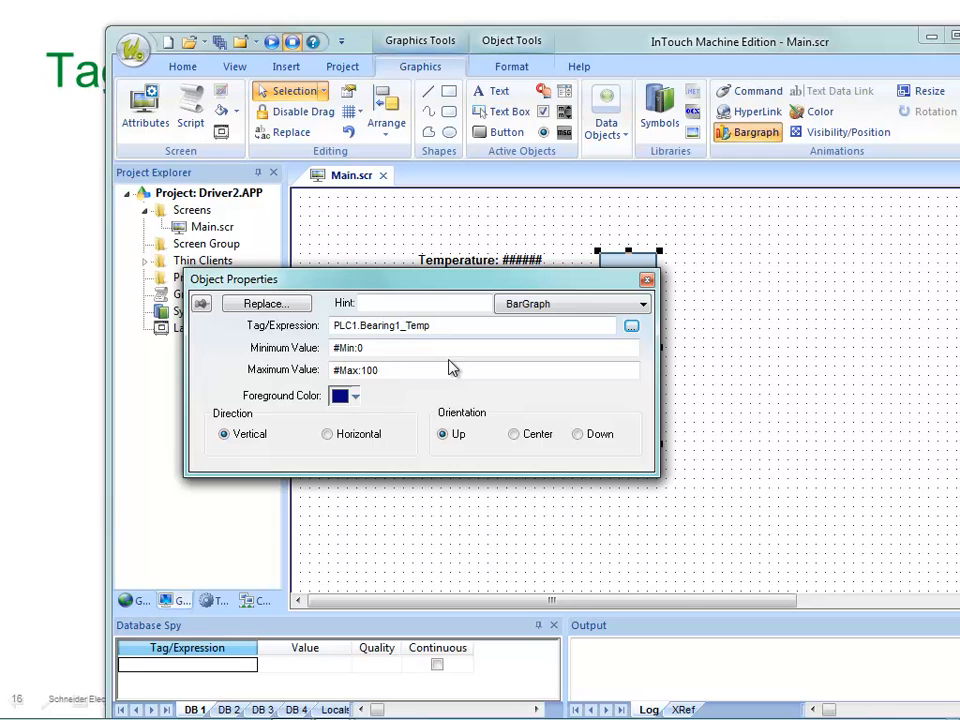
# Reopen the tag finder for the bargraph's expression, accept it with an empty selection, and return to the Main screen canvas.
pyautogui.click(631, 325)
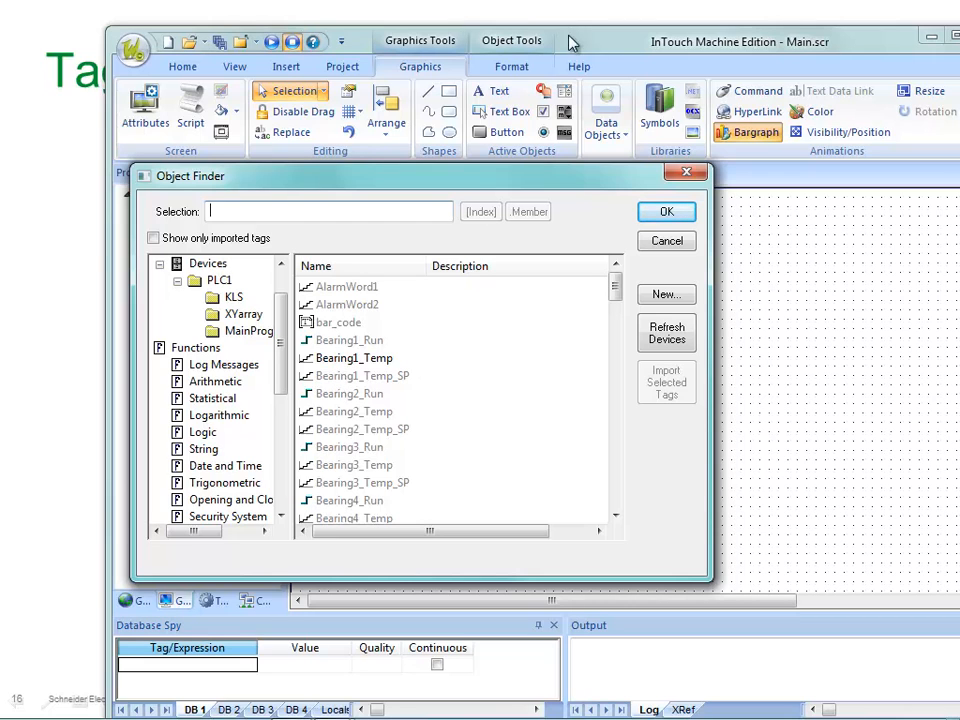
pyautogui.click(658, 213)
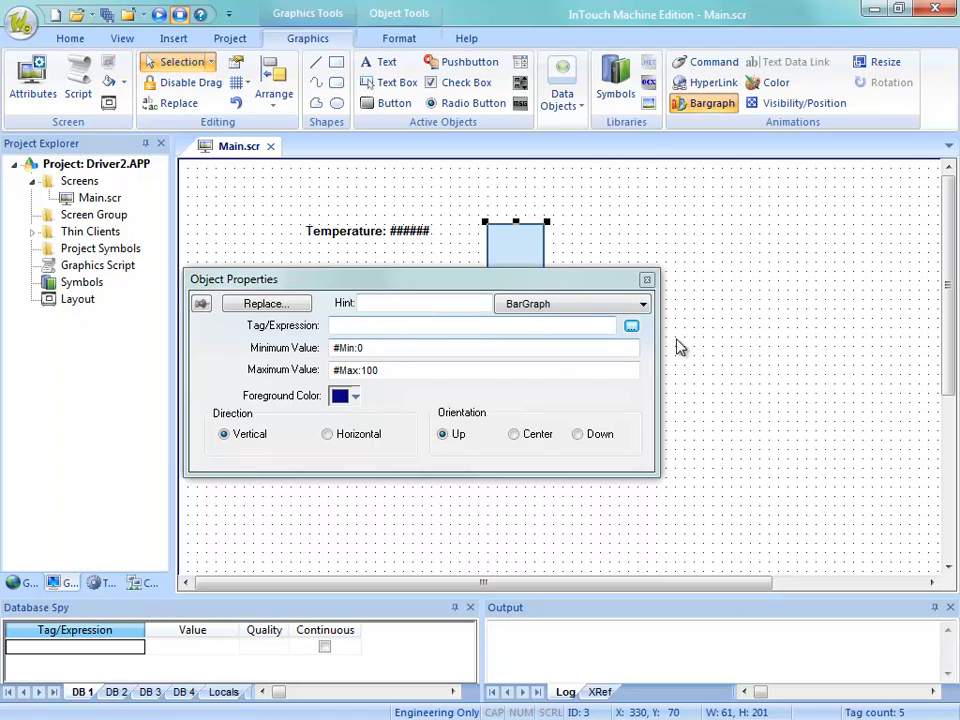
pyautogui.click(720, 308)
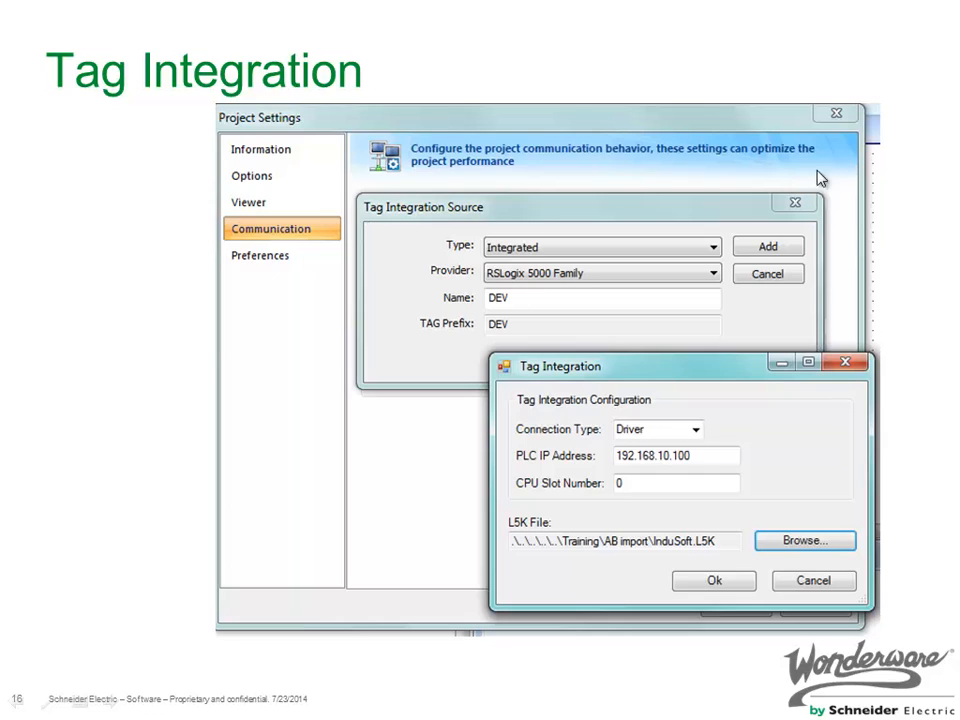
# Advance the presentation to the Troubleshooting slide, and ping the device at 192.168.1.232 from a Command Prompt.
pyautogui.click(396, 480)
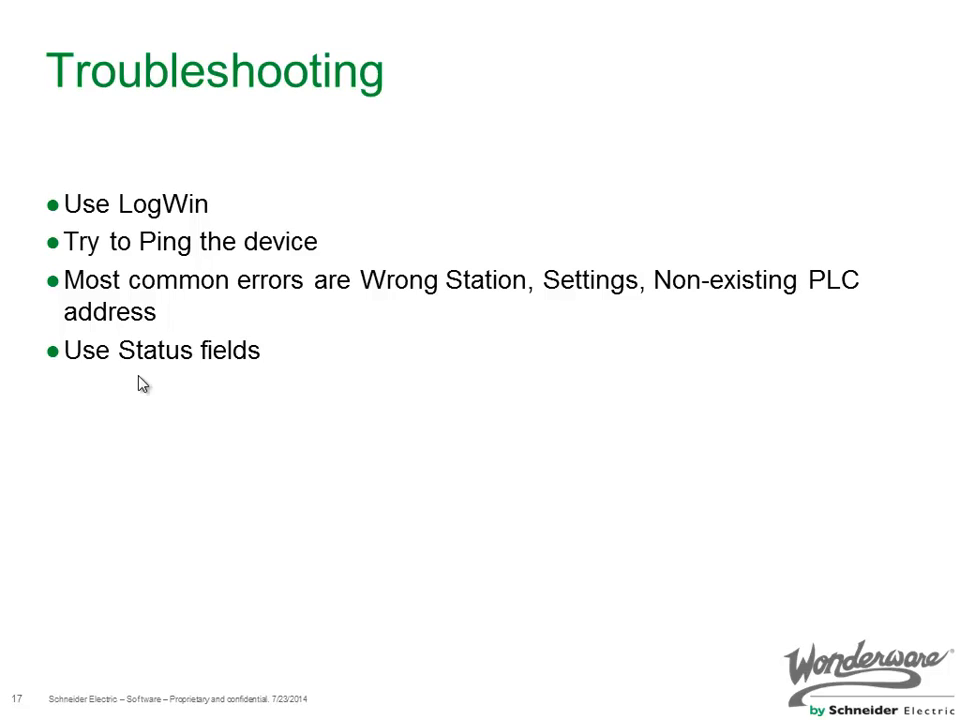
pyautogui.click(24, 690)
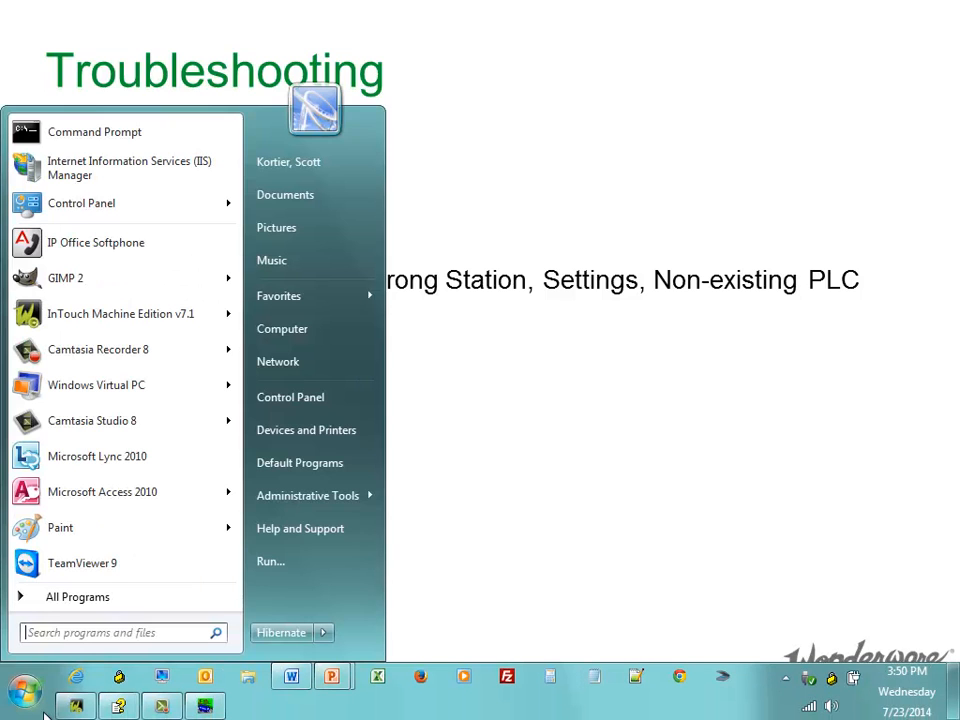
pyautogui.click(58, 138)
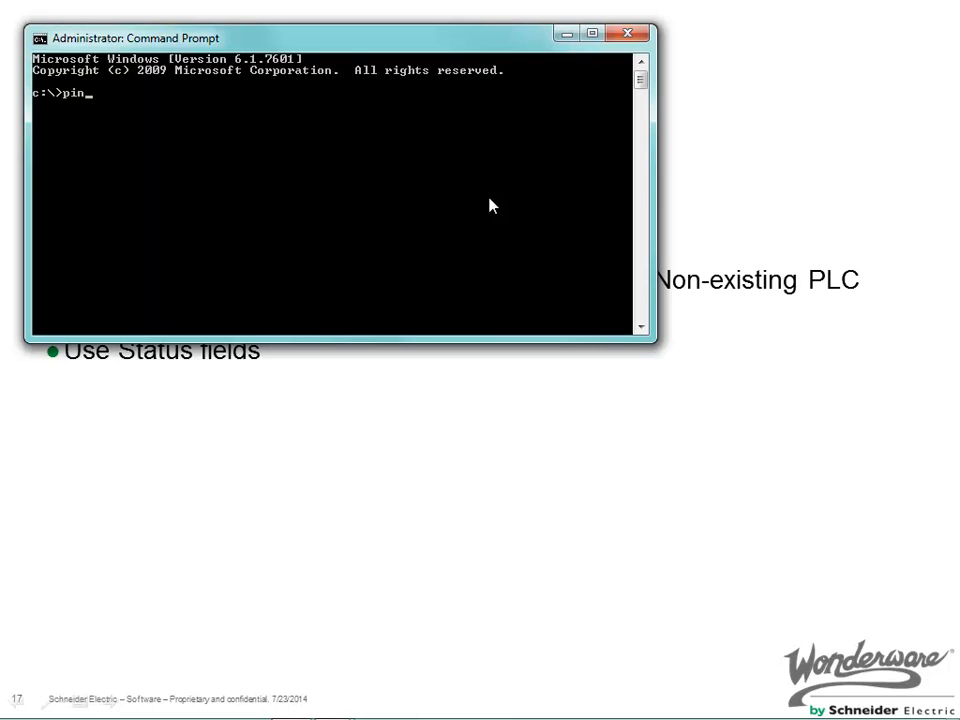
pyautogui.write('ping 192.168.1.23')
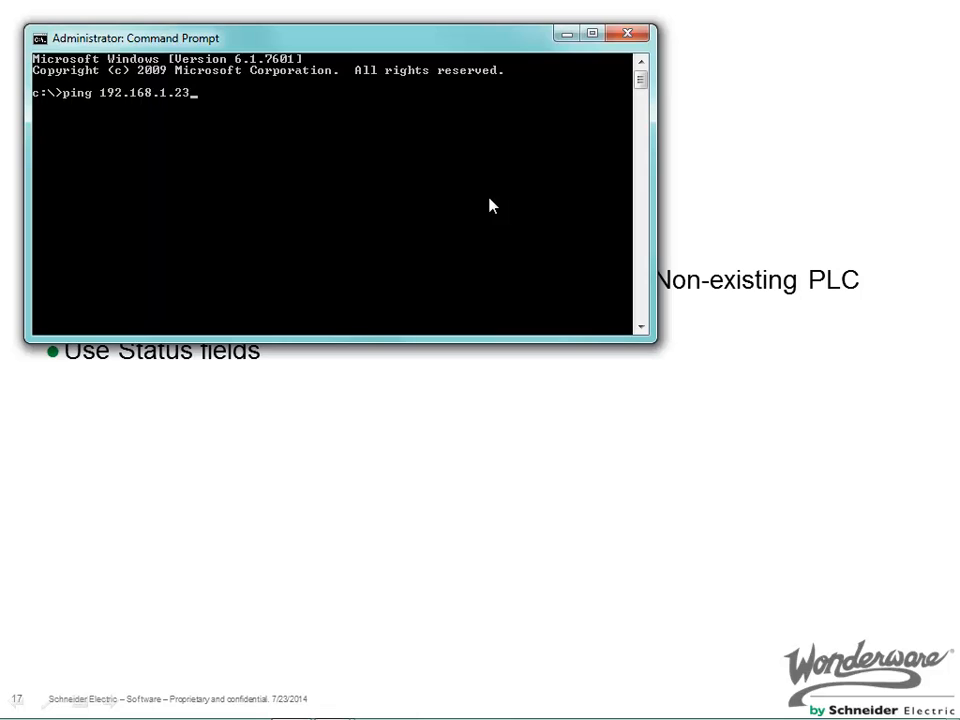
pyautogui.write('2')
pyautogui.press('Return')
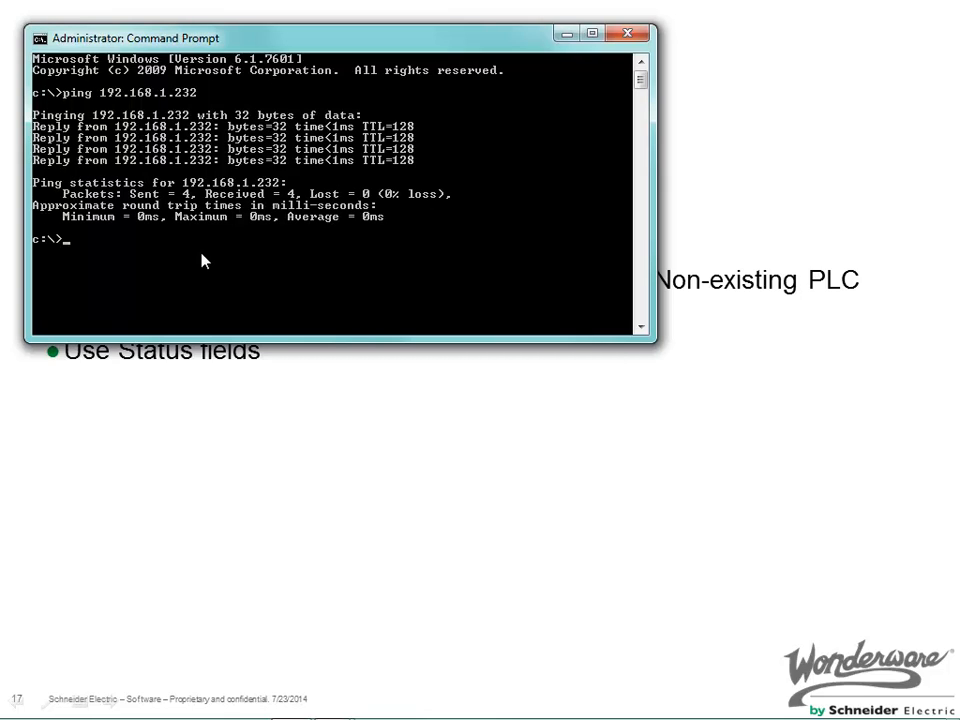
# Repeat the ping to 192.168.1.232 continuously with the -t option, and minimize the Command Prompt window.
pyautogui.press('Up')
pyautogui.press('Return')
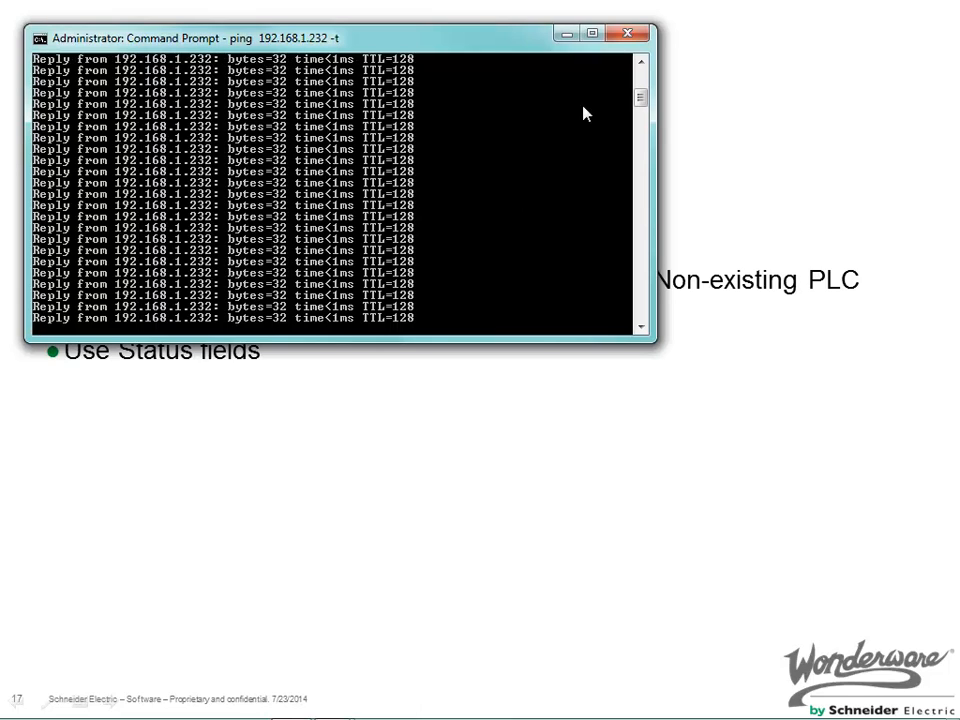
pyautogui.click(567, 36)
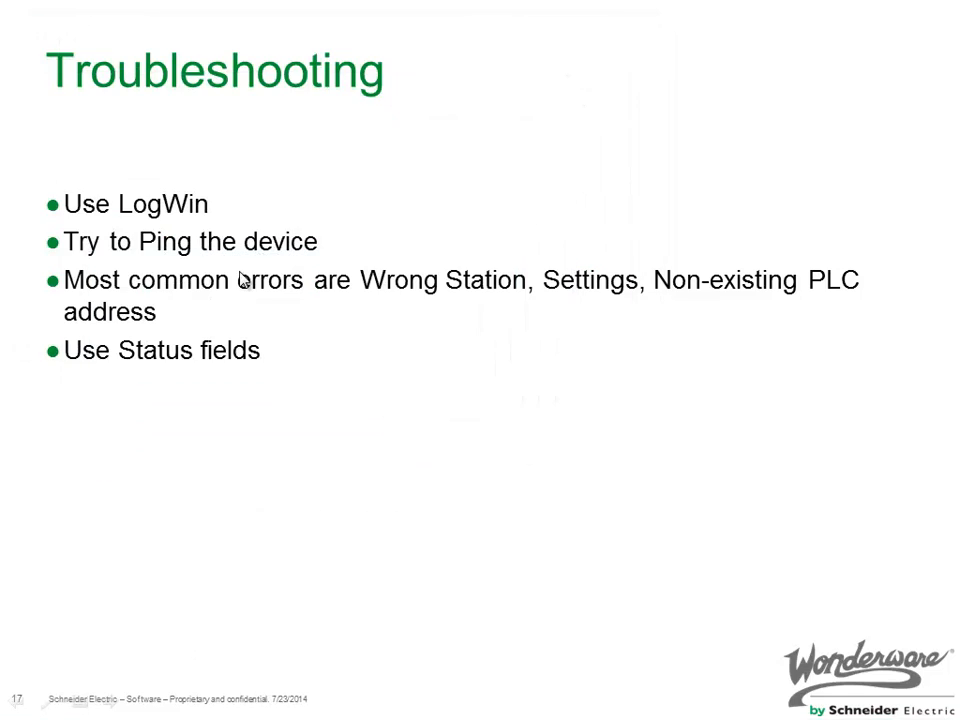